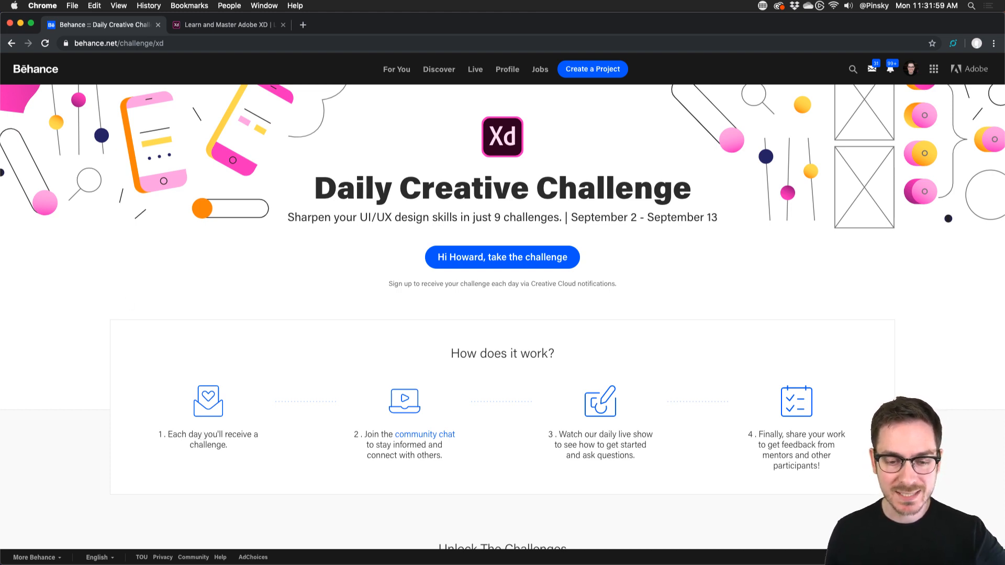
Step: Read the first points of the "How does it work?" section on the Daily Creative Challenge page
scroll(186, 282, "down", 3)
scroll(186, 281, "down", 1)
scroll(236, 302, "up", 5)
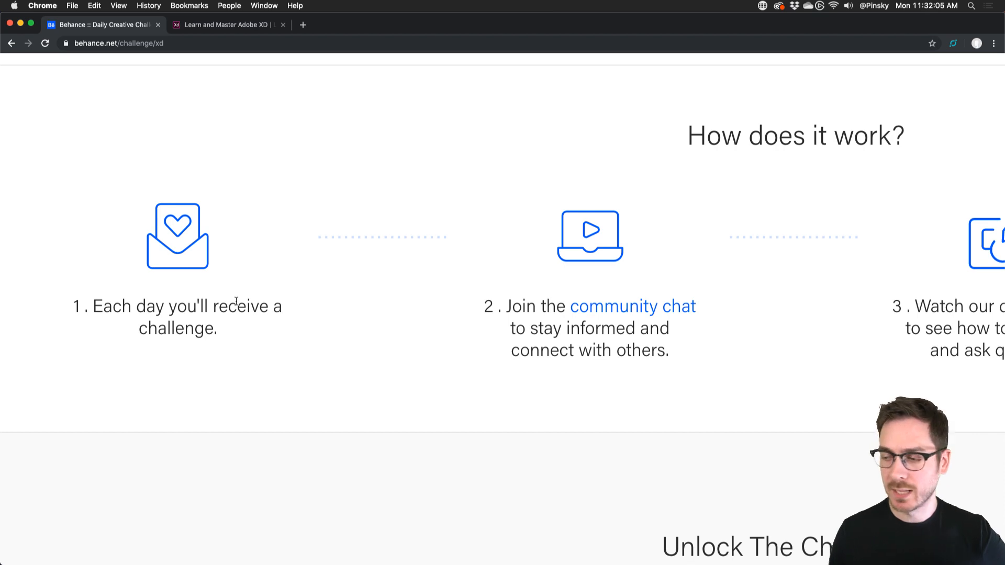
scroll(236, 302, "right", 3)
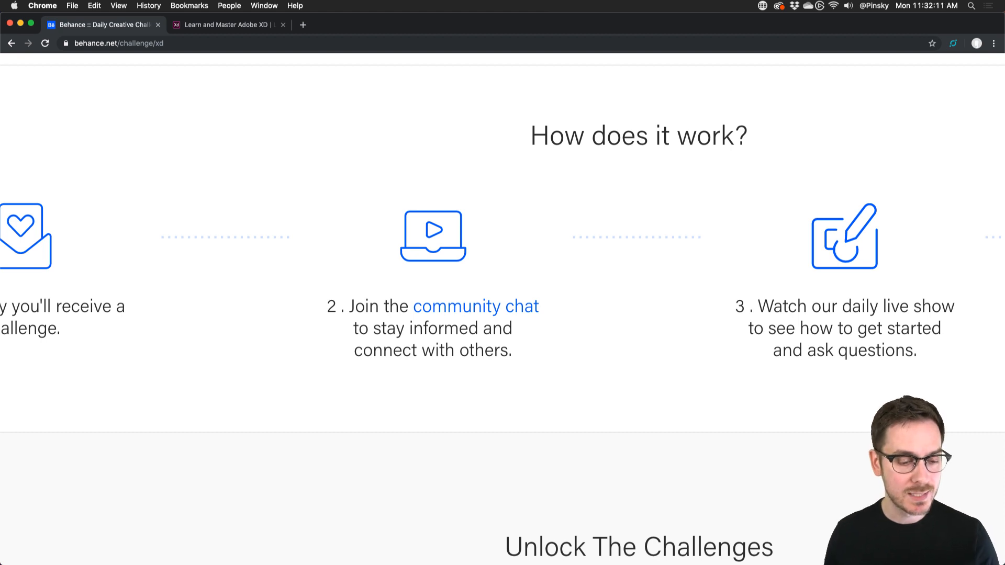
Step: Switch to Discord and look through the channel list of the Adobe XD server
key("super+Tab")
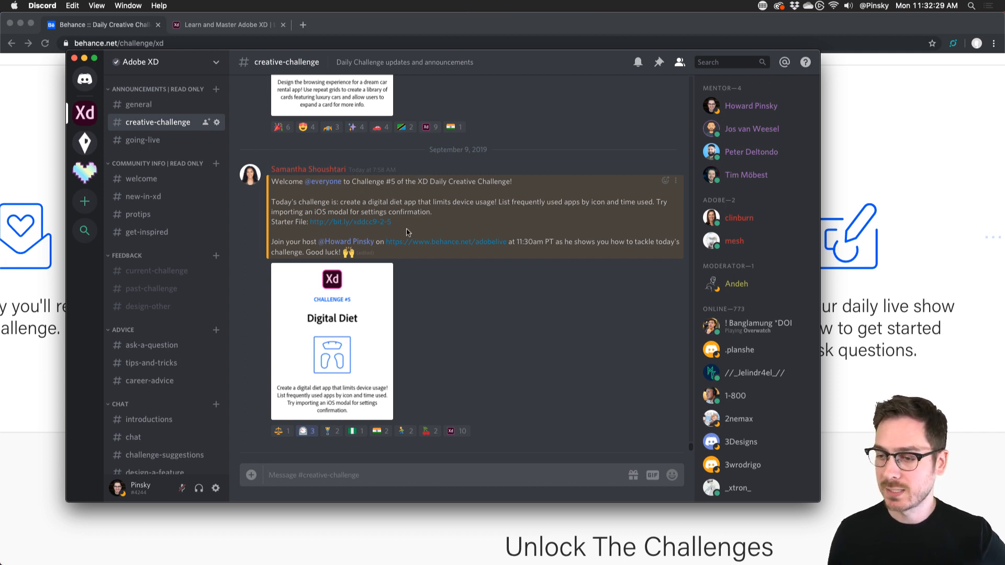
scroll(157, 290, "down", 3)
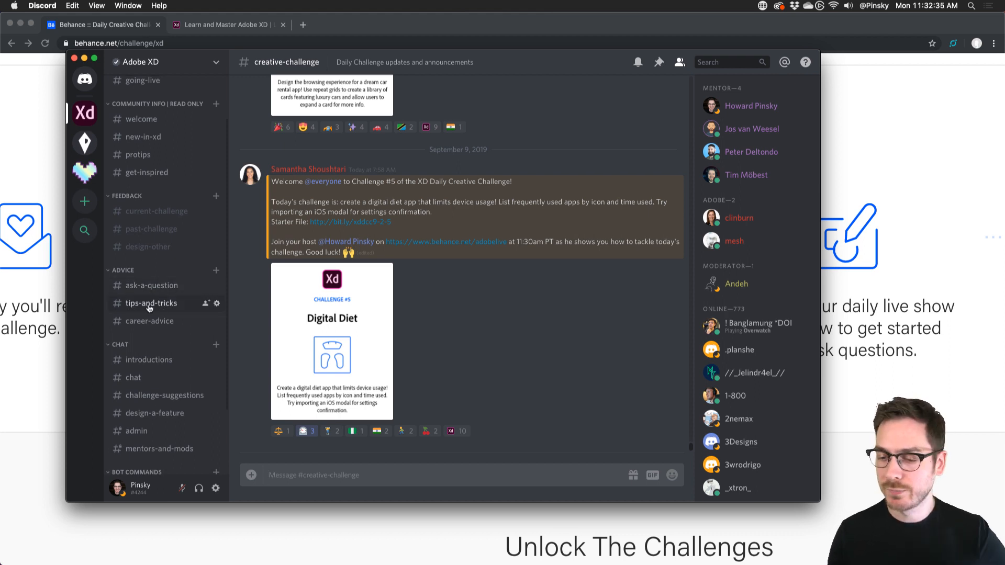
scroll(151, 377, "down", 1)
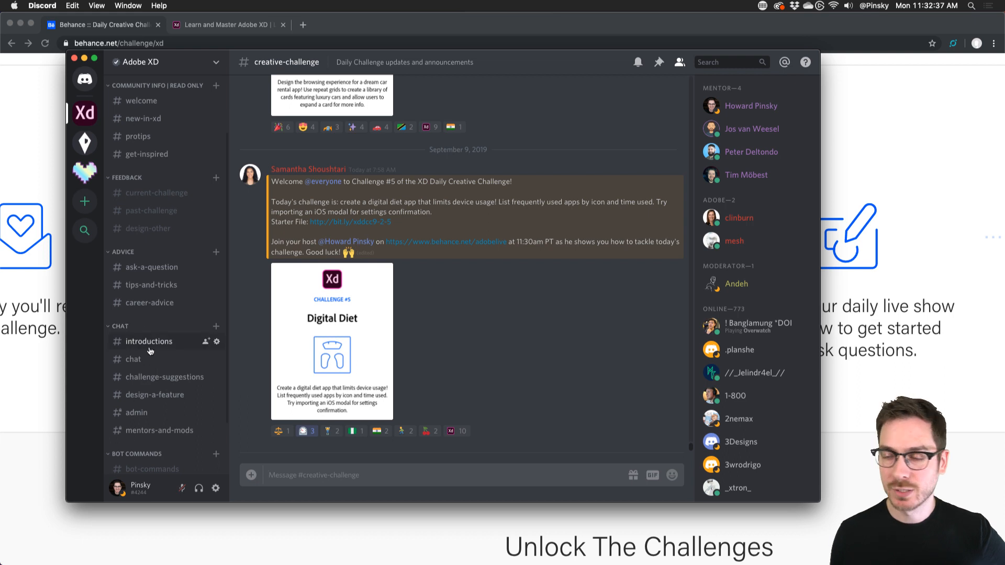
scroll(150, 350, "up", 3)
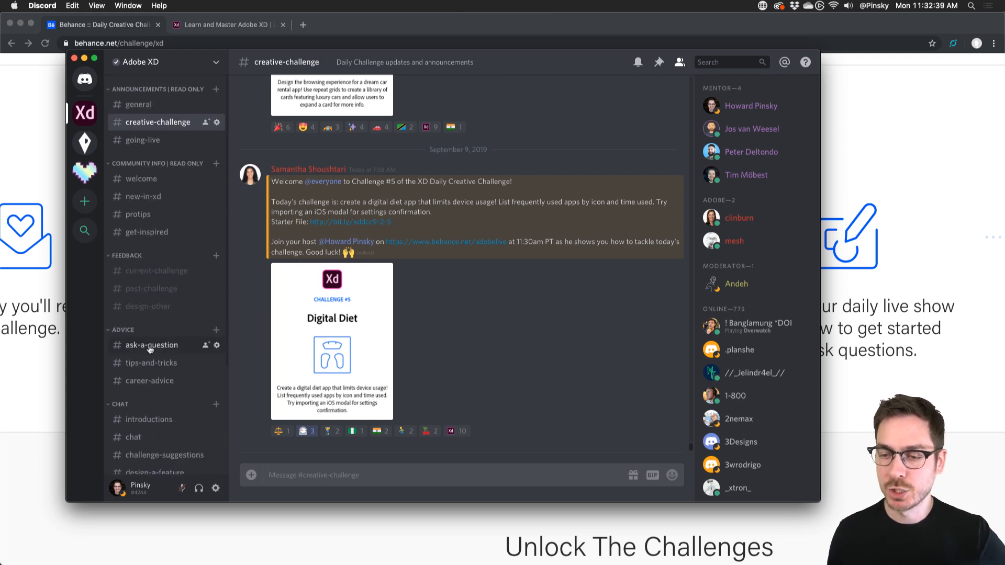
Step: Open the current-challenge channel under Feedback and read through the shared designs and critiques
left_click(156, 271)
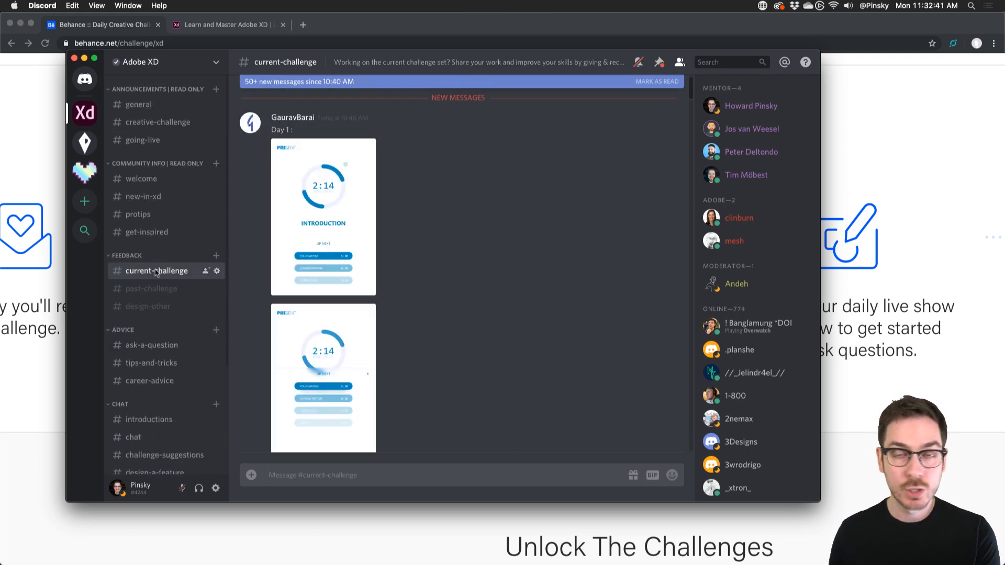
scroll(461, 221, "down", 15)
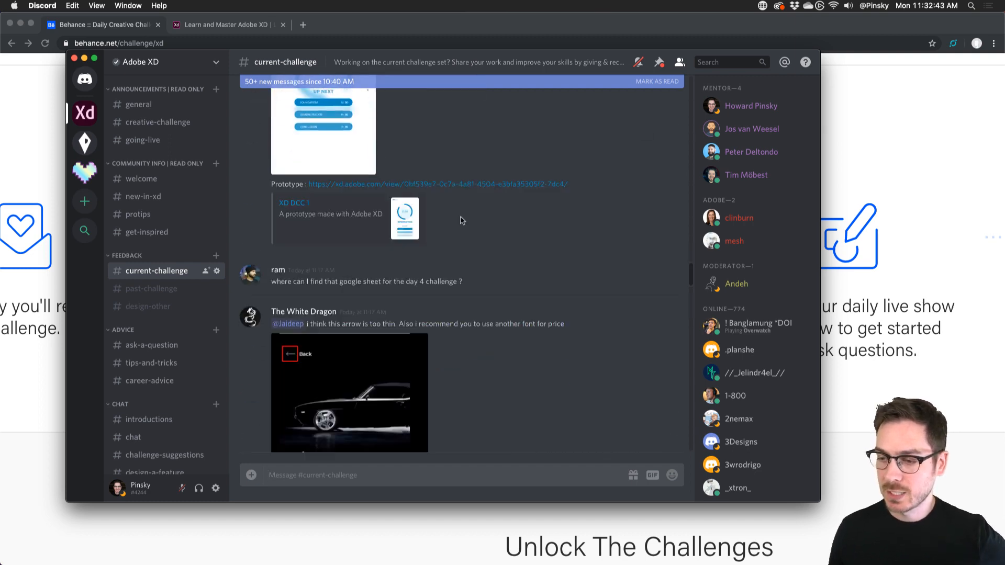
scroll(462, 220, "down", 15)
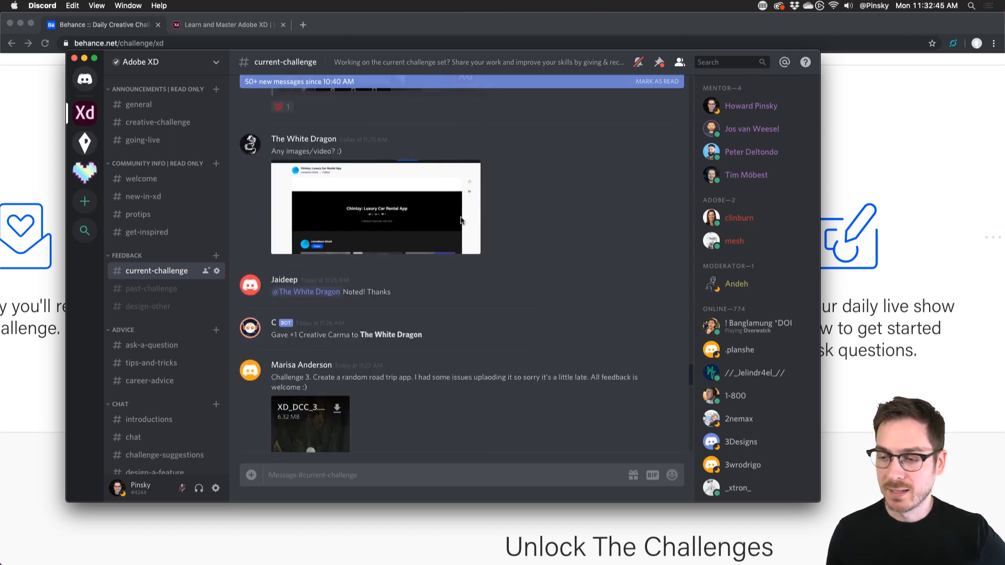
scroll(461, 220, "down", 2)
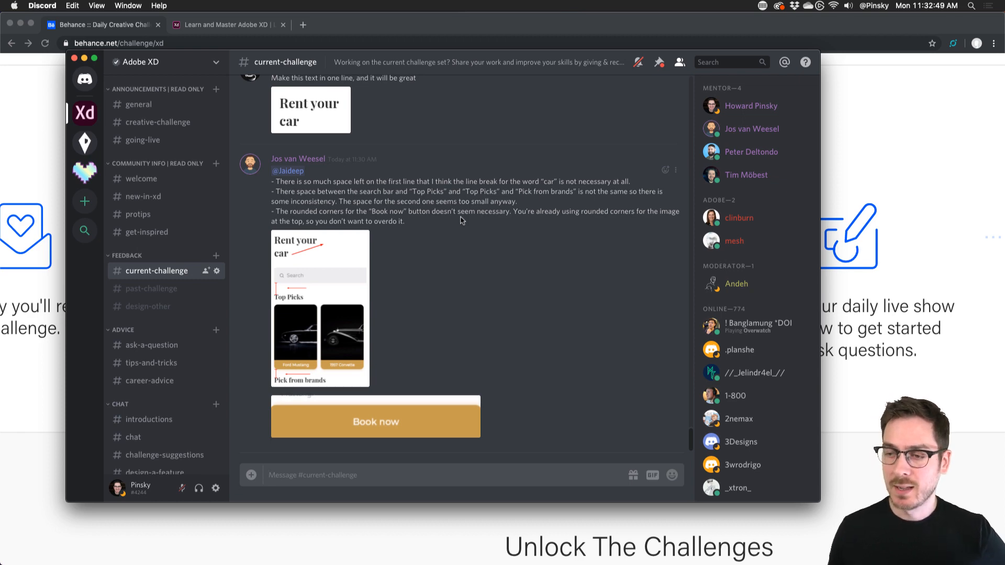
scroll(462, 220, "up", 6)
scroll(462, 221, "up", 10)
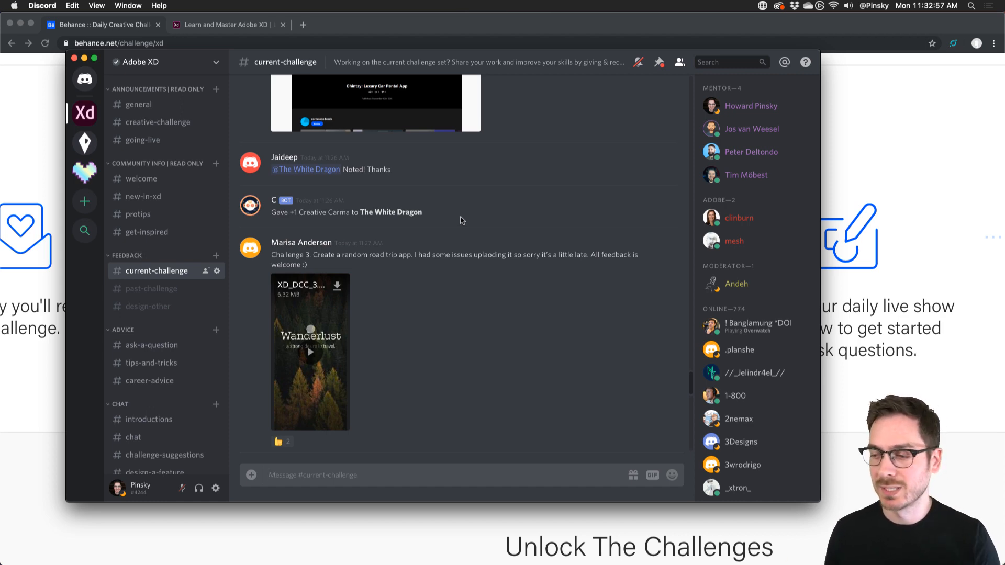
scroll(462, 220, "down", 10)
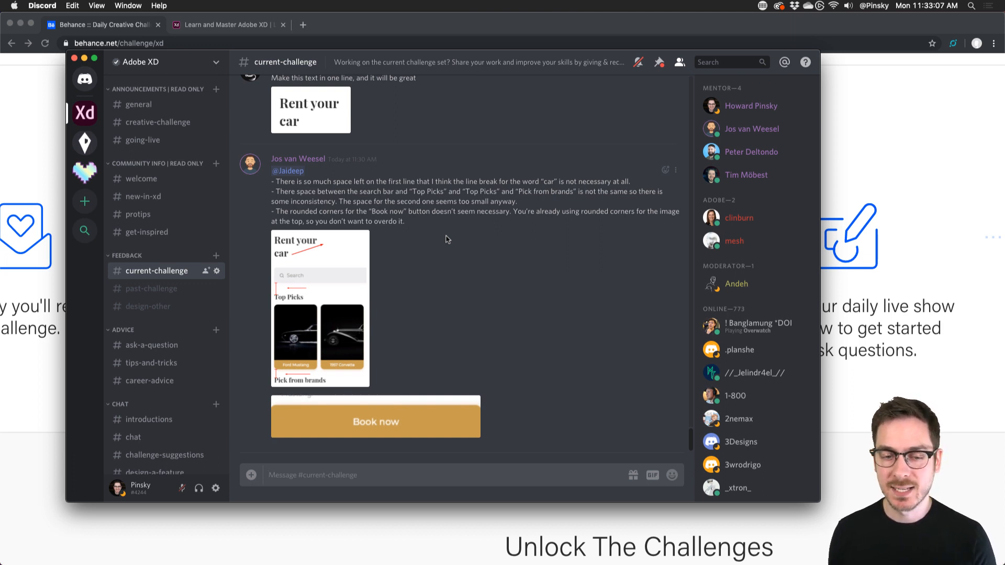
Step: Return to the Behance challenge page in Chrome and read the remaining "How does it work?" points on the live show and sharing work
left_click(888, 145)
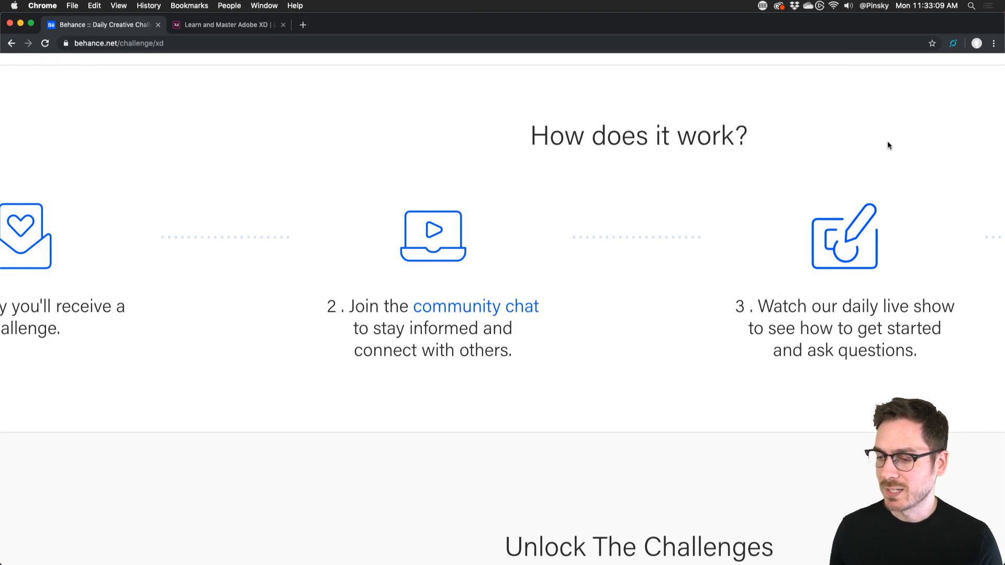
scroll(888, 145, "right", 3)
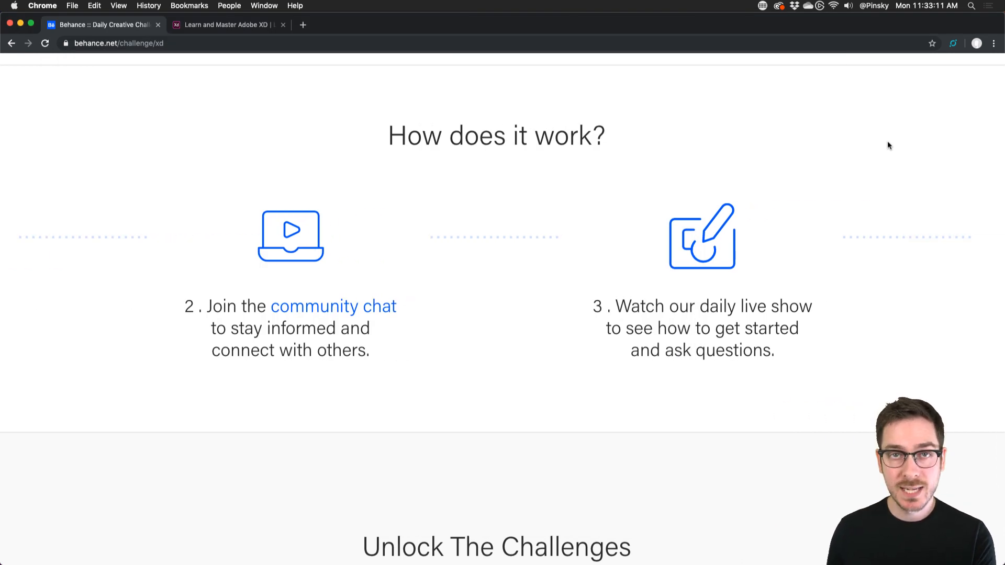
scroll(763, 274, "right", 2)
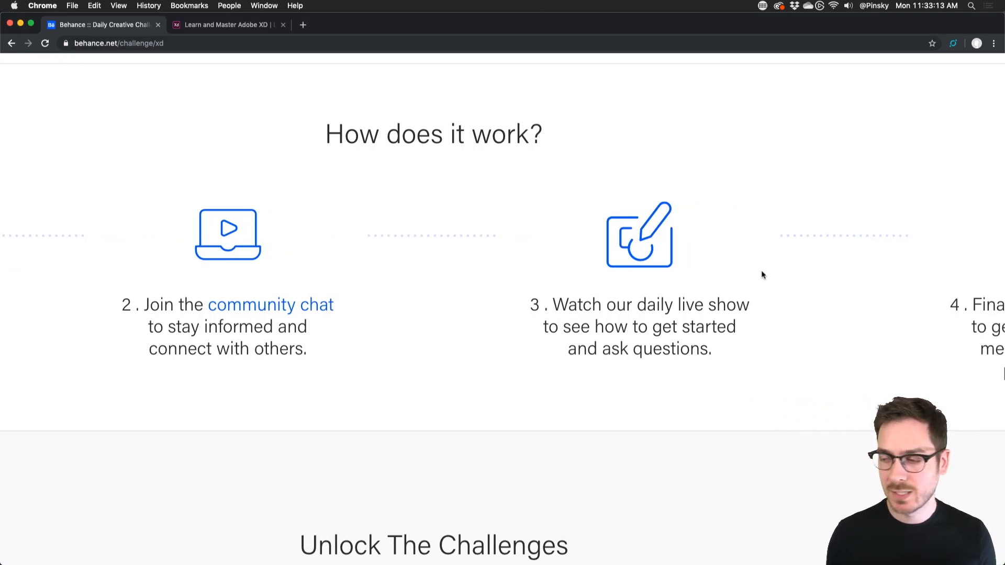
scroll(687, 318, "down", 5)
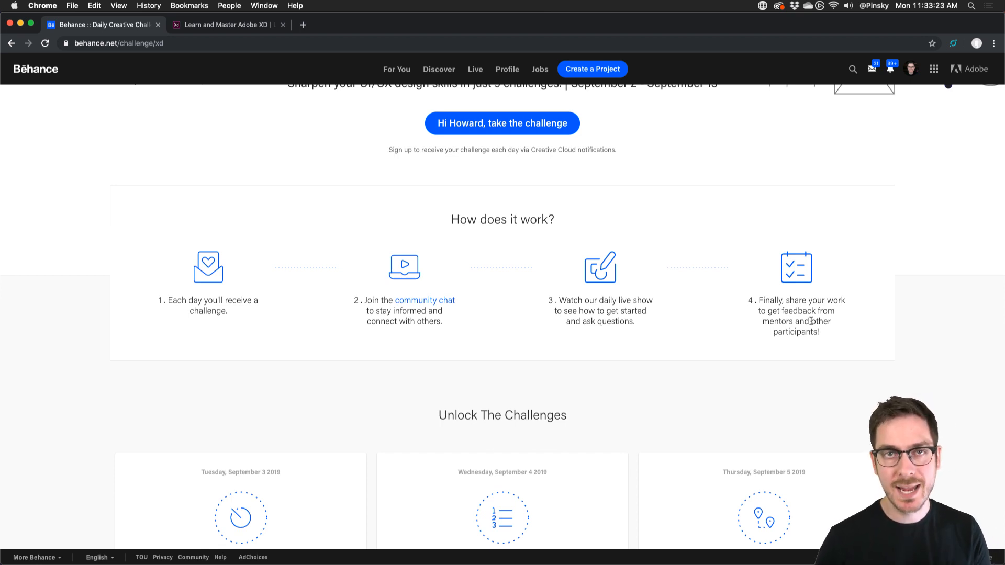
Step: Browse the "Unlock The Challenges" cards from Presentation Timer through Luxury Car Rental
scroll(482, 285, "down", 6)
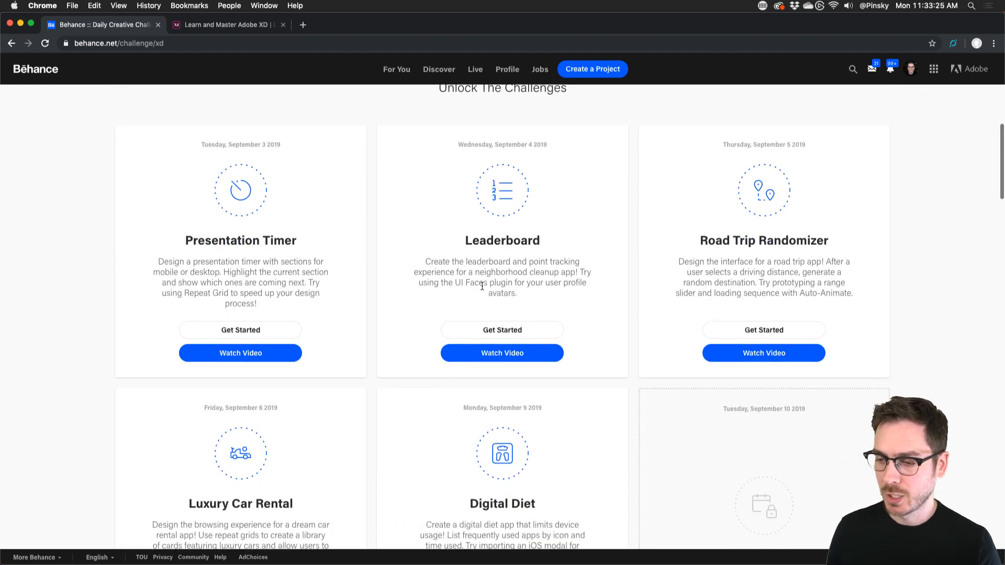
scroll(483, 286, "down", 1)
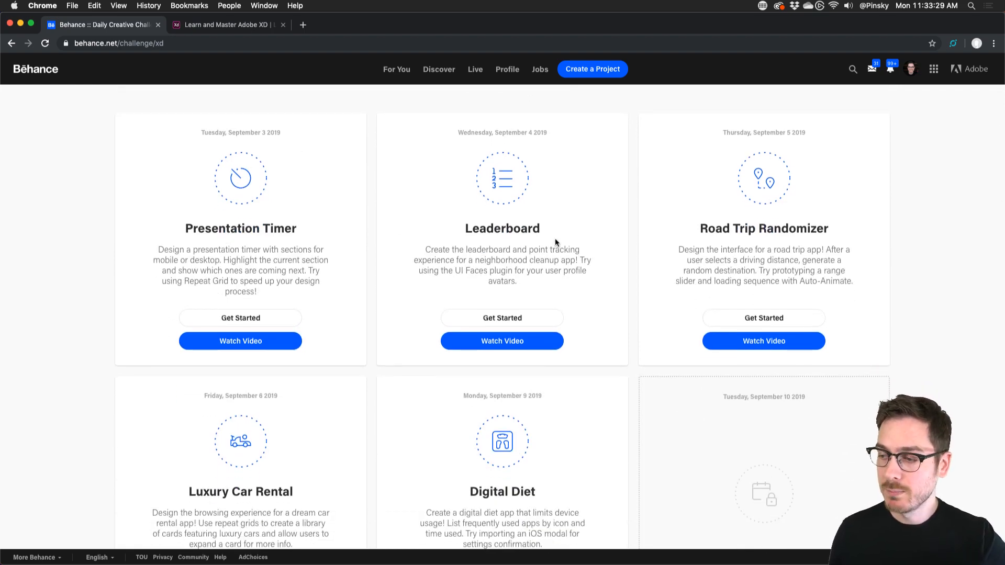
scroll(555, 238, "up", 5)
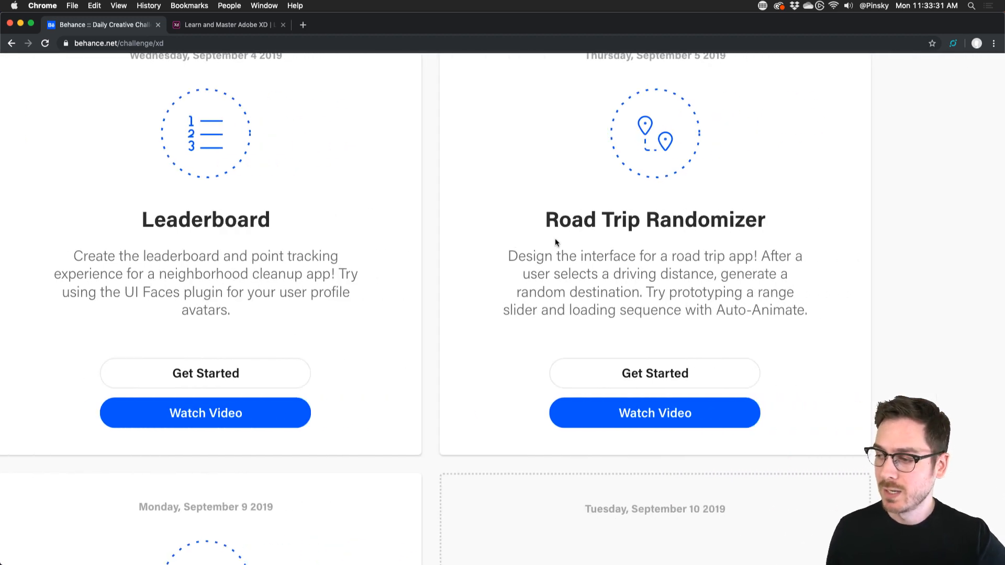
scroll(555, 237, "left", 6)
scroll(245, 282, "down", 5)
scroll(246, 282, "down", 3)
scroll(246, 282, "left", 2)
scroll(246, 281, "left", 1)
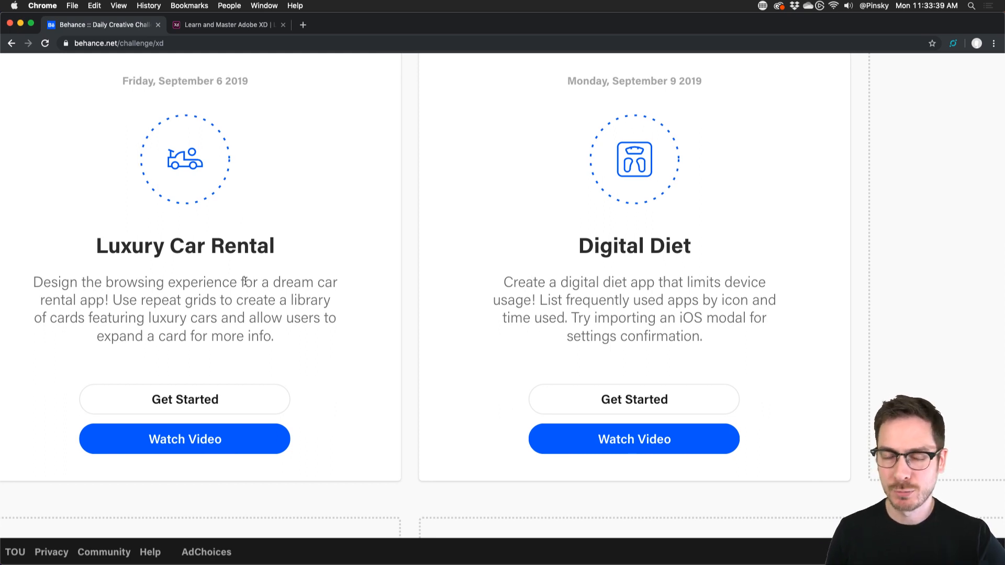
Step: Examine the Digital Diet challenge card, including its brief and its Get Started and Watch Video options
scroll(622, 251, "right", 5)
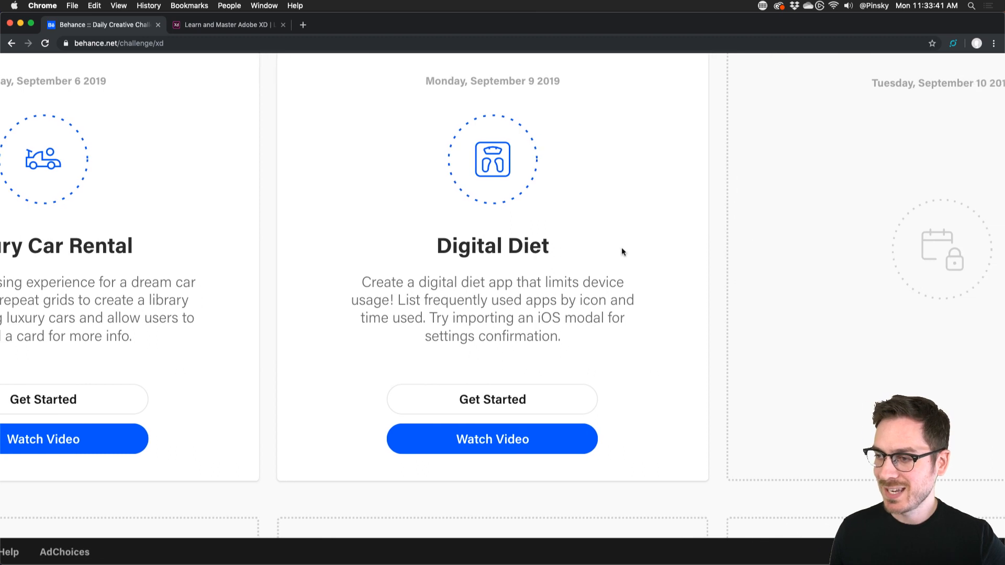
scroll(621, 252, "up", 1)
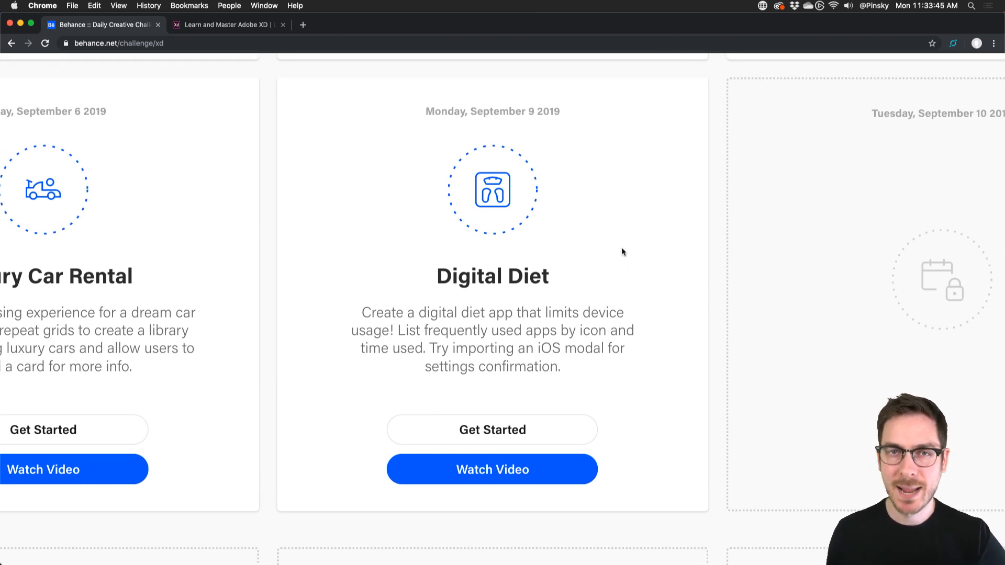
scroll(622, 252, "up", 1)
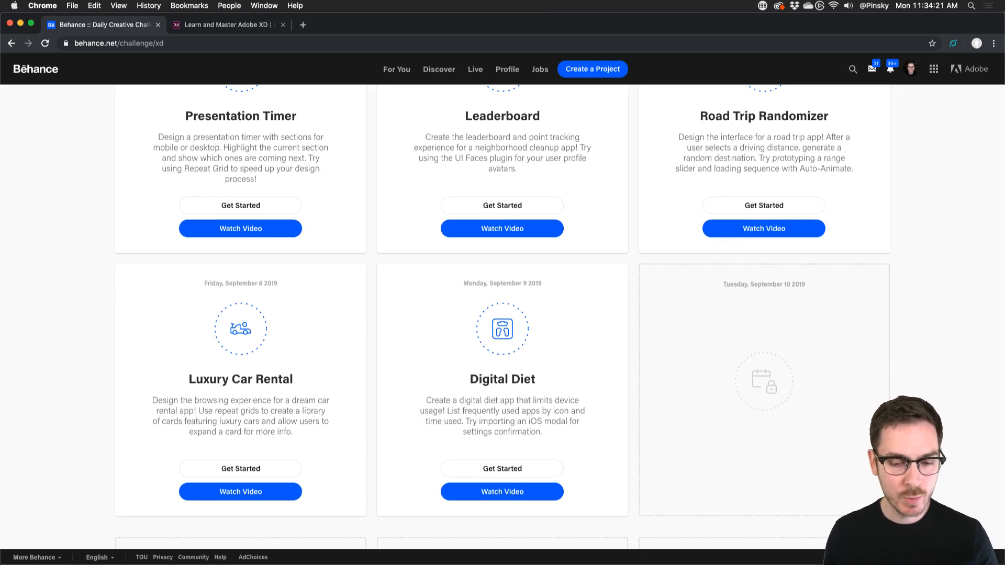
scroll(486, 337, "down", 2)
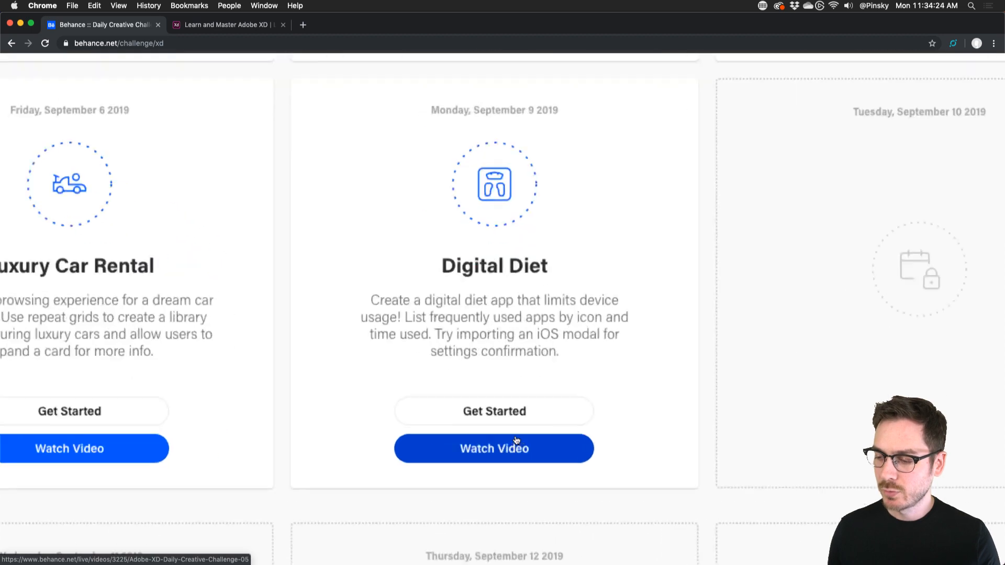
scroll(516, 441, "up", 5)
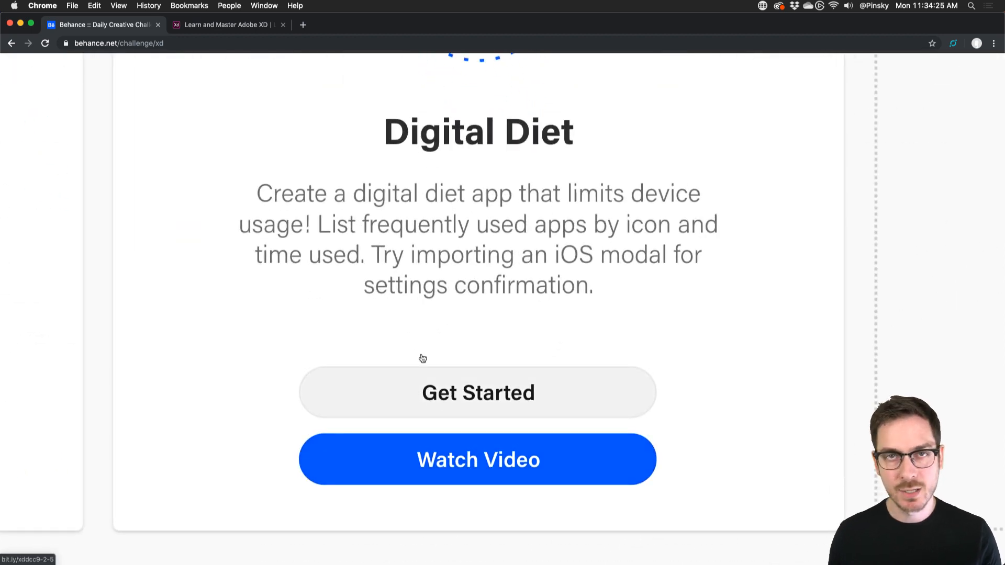
scroll(388, 259, "down", 5)
Step: Switch to the XD DCC 5 document in Adobe XD and read the Prompt text on the Day 5 artboard
key("super+Tab")
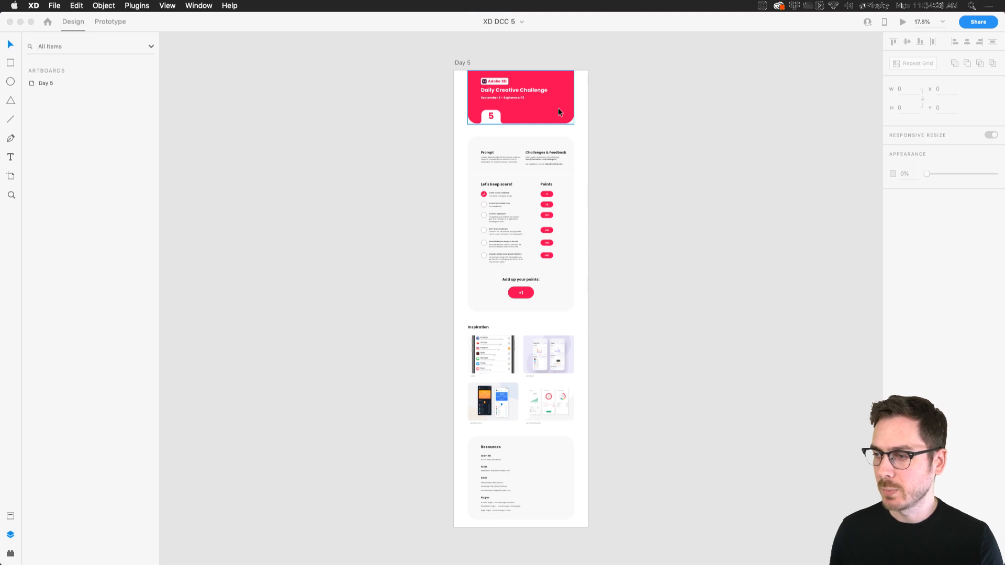
scroll(558, 108, "up", 5)
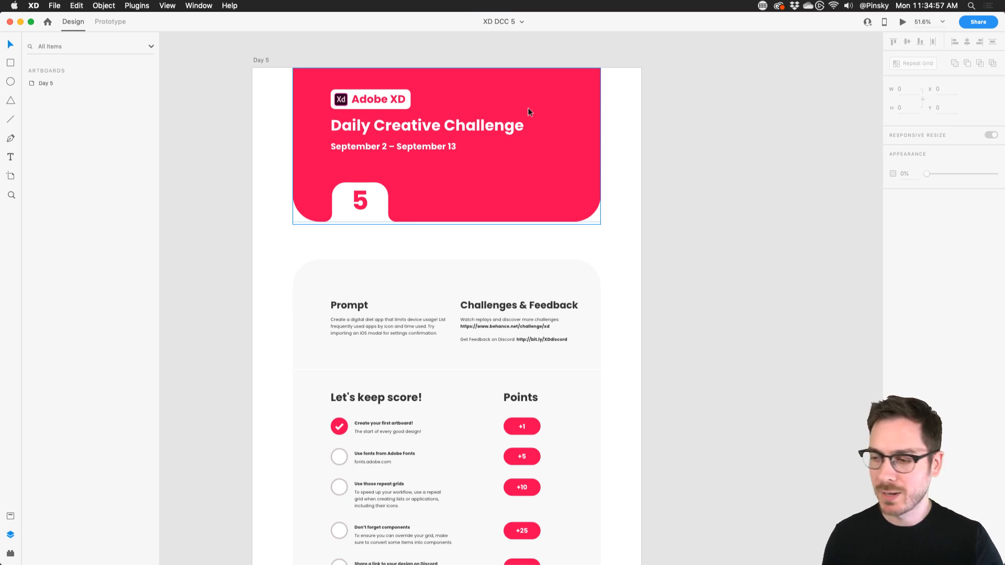
scroll(452, 173, "down", 3)
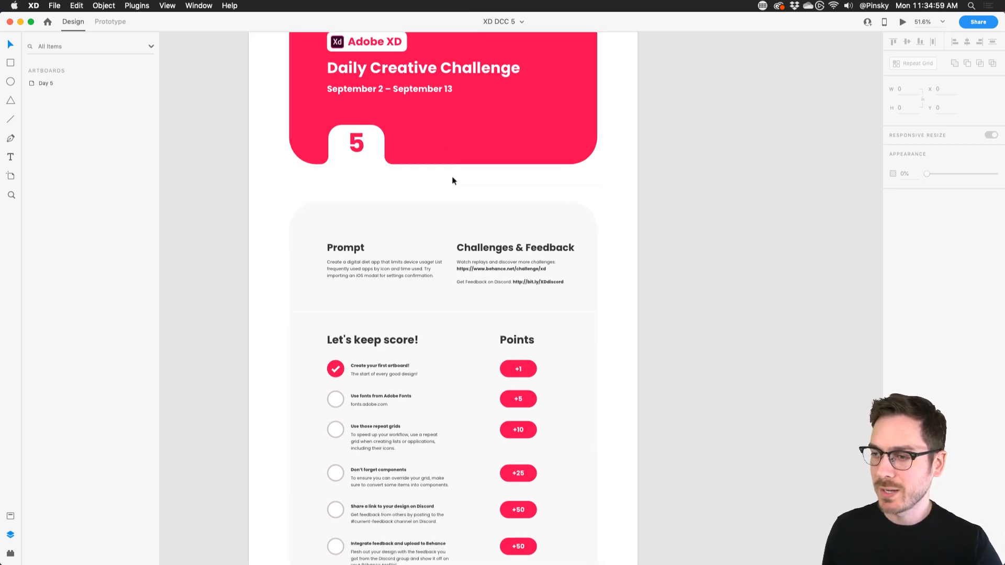
scroll(453, 178, "up", 2)
scroll(453, 136, "down", 2)
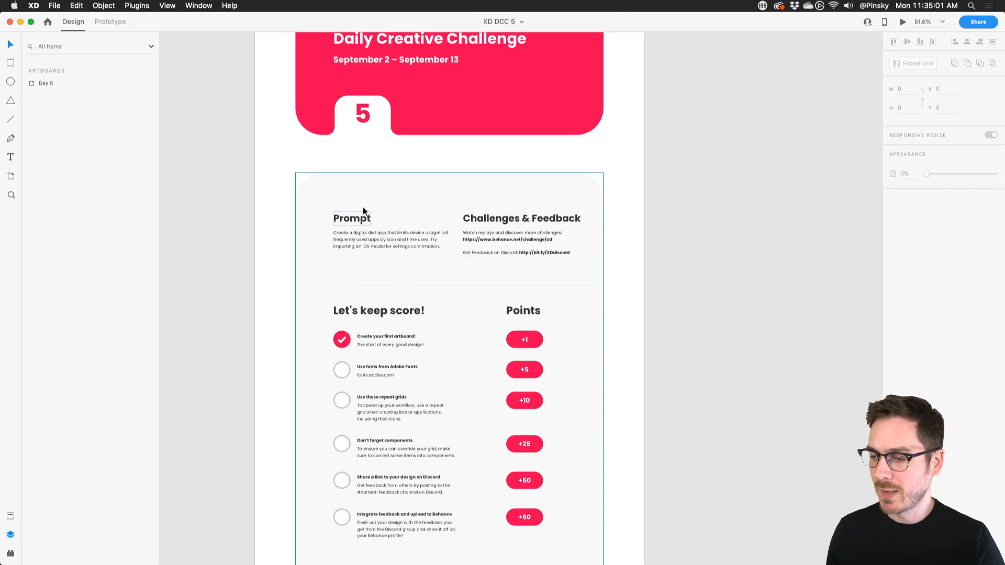
scroll(363, 207, "up", 5)
scroll(364, 211, "down", 1)
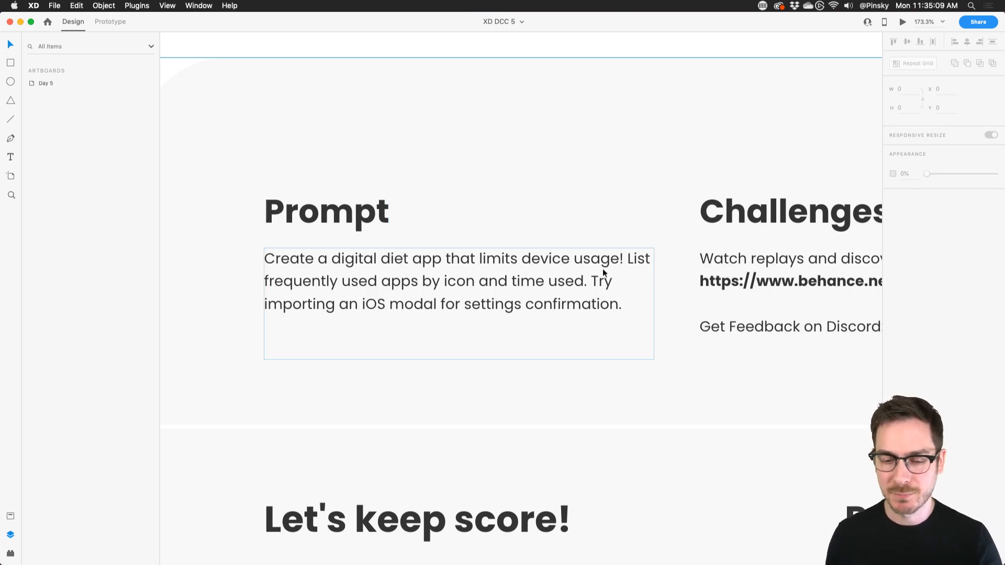
Step: Review the "Let's keep score!" checklist and the points section on the Day 5 artboard
scroll(602, 269, "down", 5)
scroll(602, 269, "down", 8)
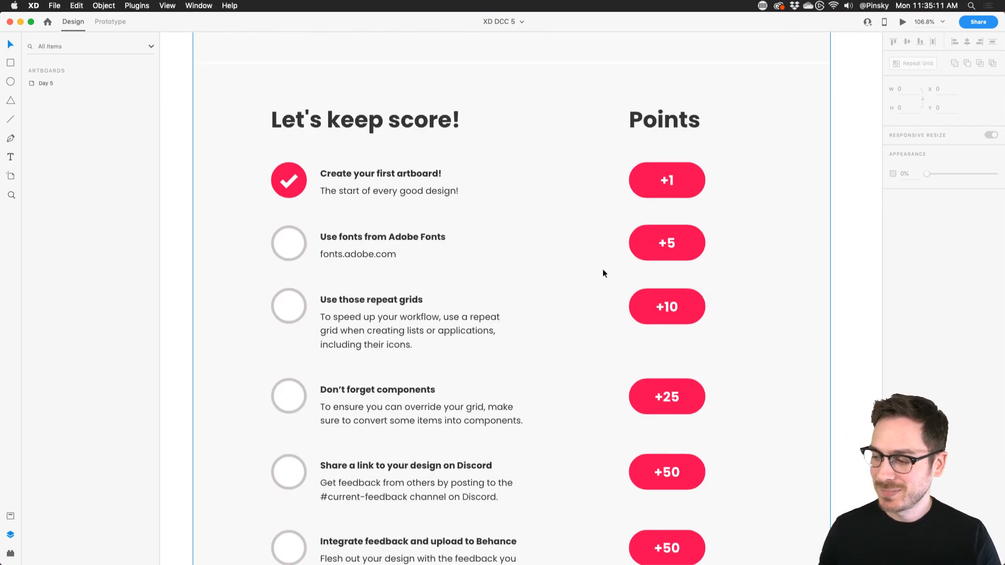
scroll(603, 270, "down", 12)
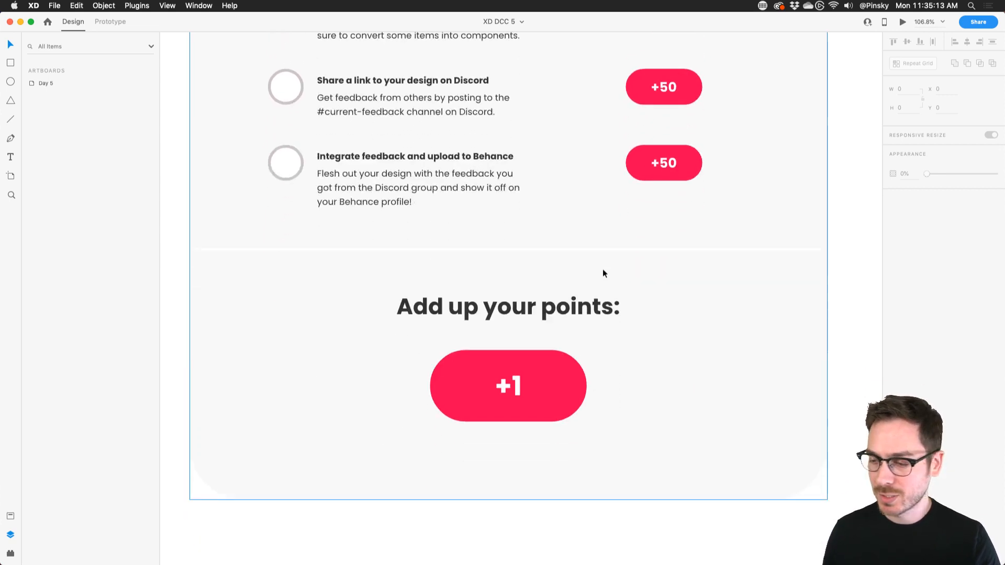
Step: Examine the sample designs in the Inspiration section, inspecting the data usage screens up close
scroll(602, 271, "down", 10)
scroll(594, 276, "down", 6)
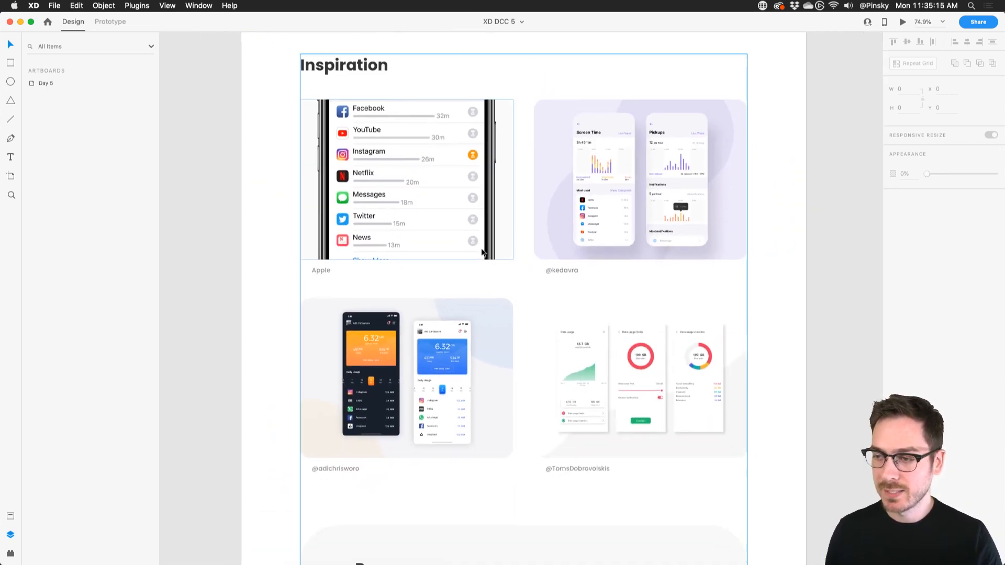
scroll(352, 214, "down", 1)
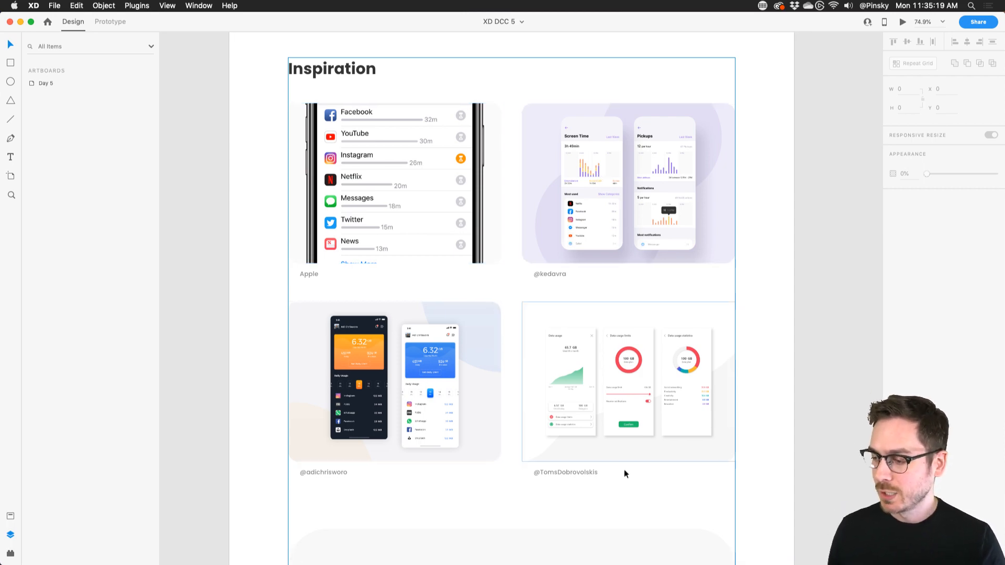
scroll(430, 441, "up", 5)
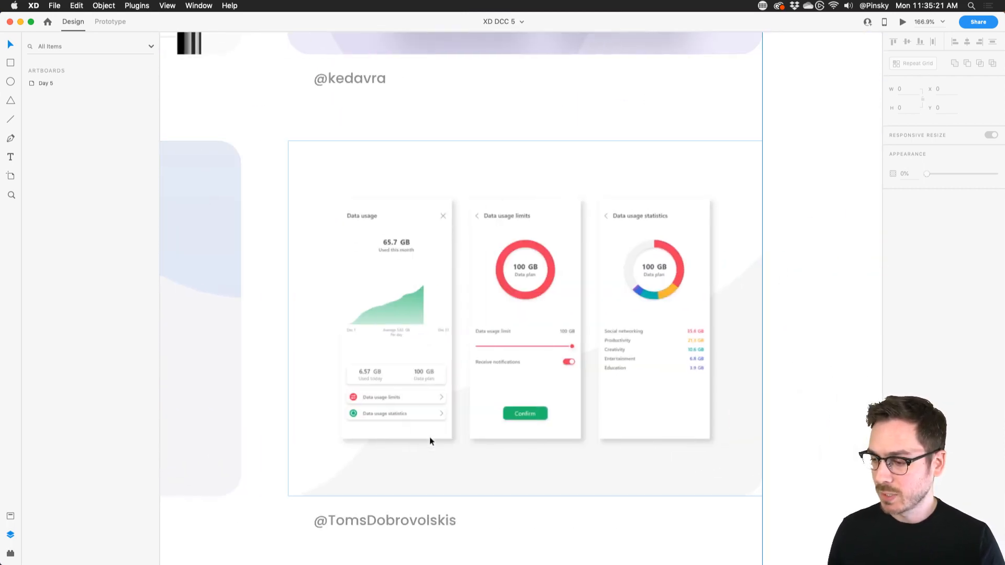
Step: Add a blank iPhone X/XS artboard in the empty canvas area beside the Day 5 artboard
scroll(431, 442, "down", 5)
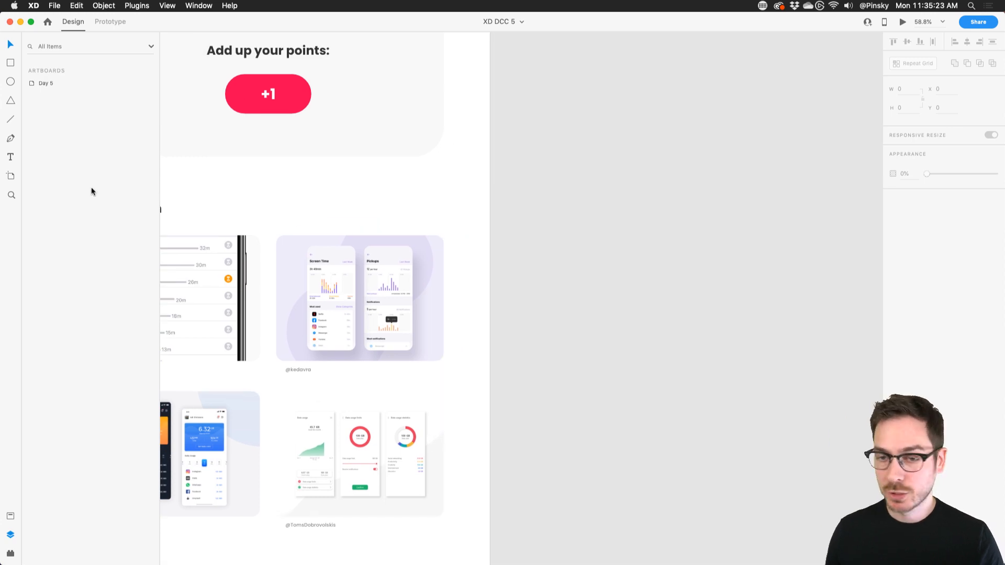
left_click(15, 176)
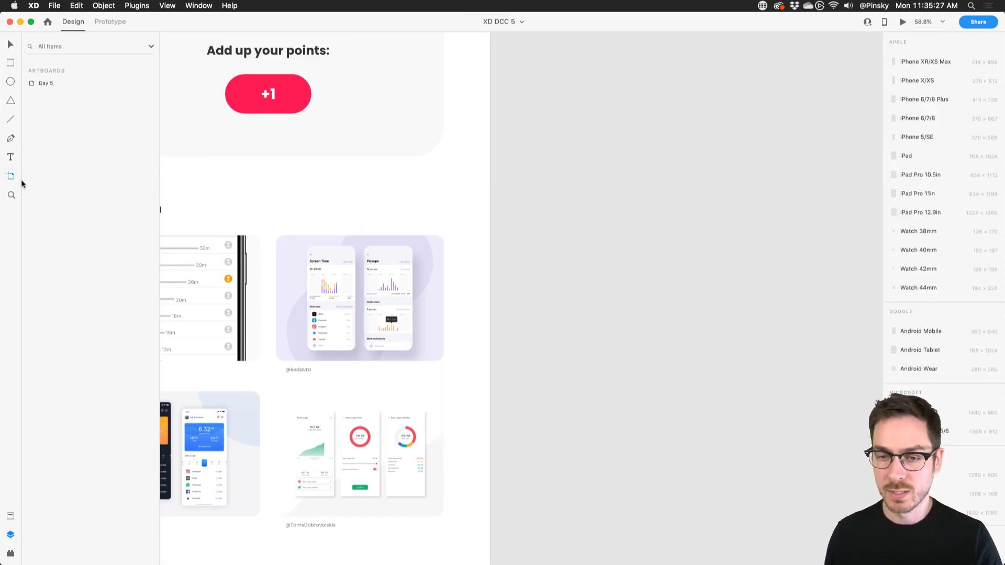
left_click(524, 108)
scroll(521, 219, "up", 5)
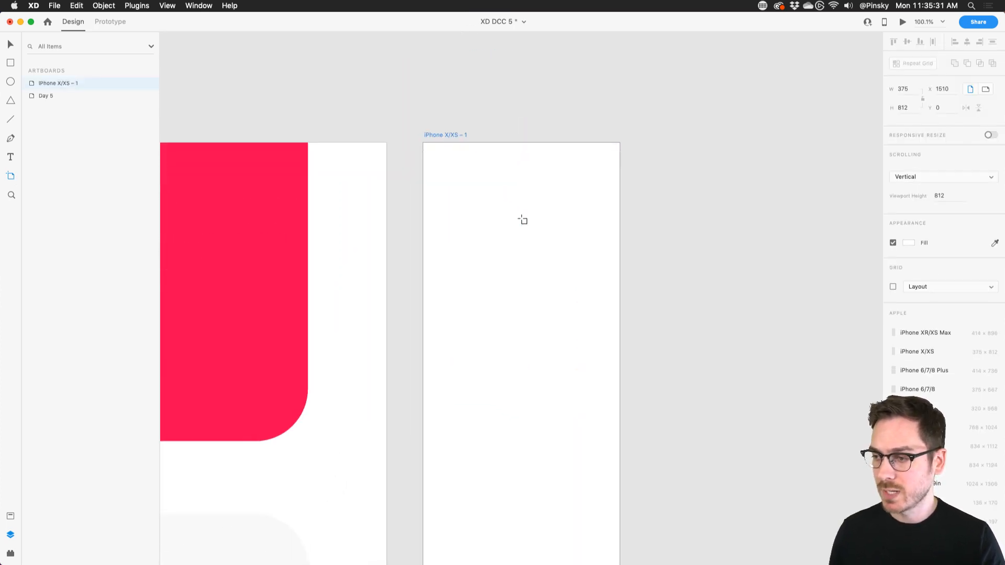
scroll(521, 219, "down", 2)
scroll(522, 218, "right", 2)
key("v")
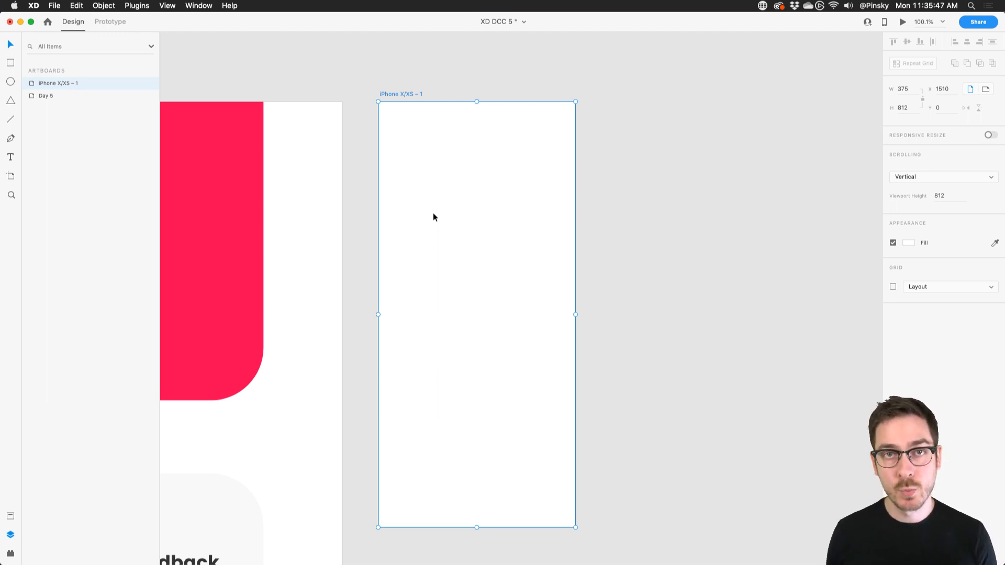
Step: Set the iPhone X/XS artboard's fill to dark gray #262626
scroll(433, 217, "right", 3)
scroll(433, 217, "down", 1)
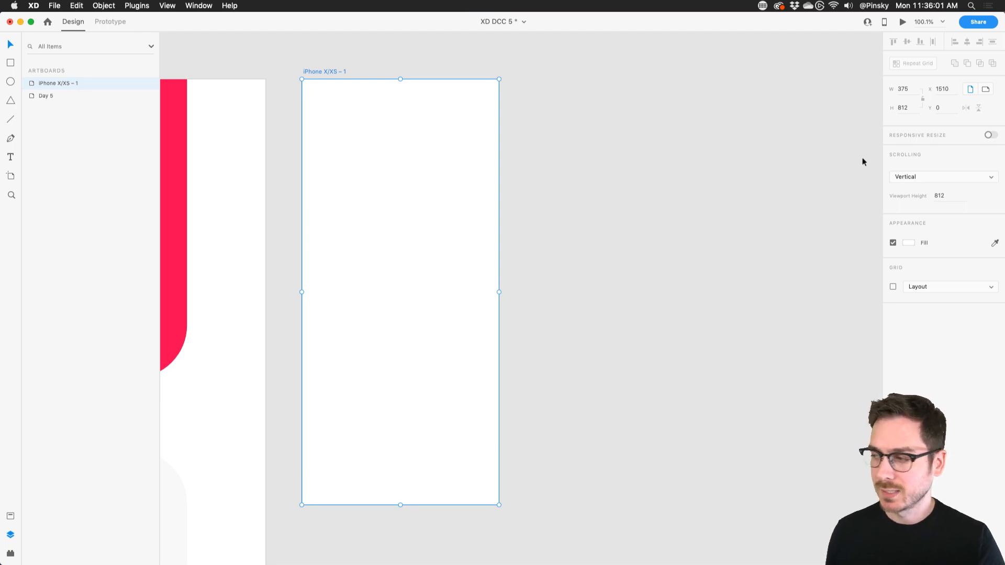
left_click(909, 243)
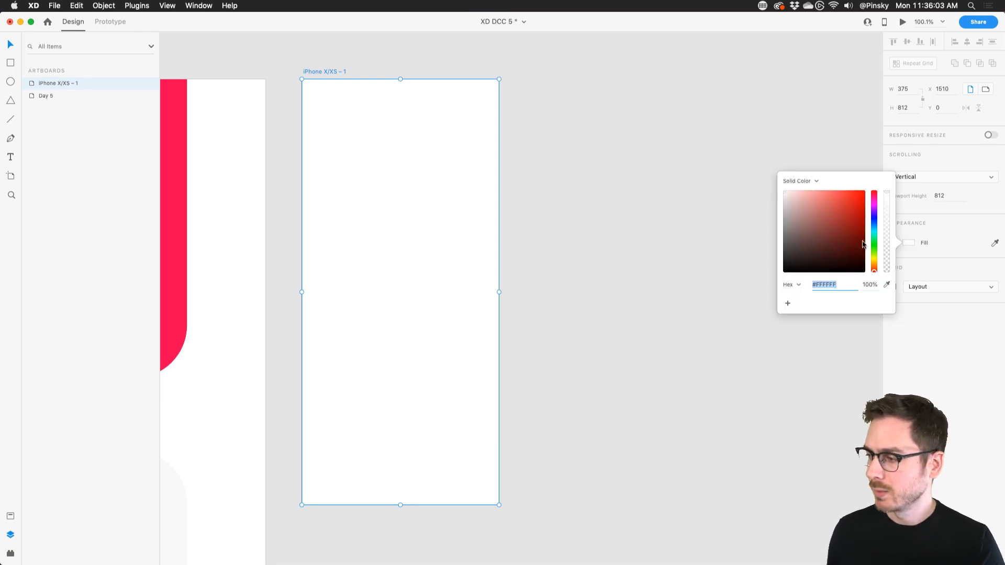
left_click_drag(806, 258, 773, 258)
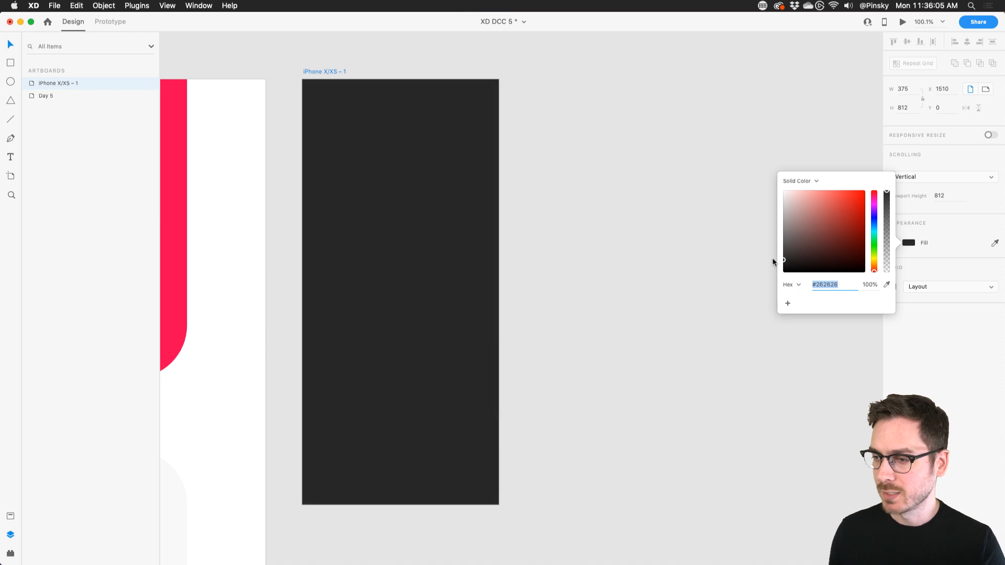
left_click(919, 354)
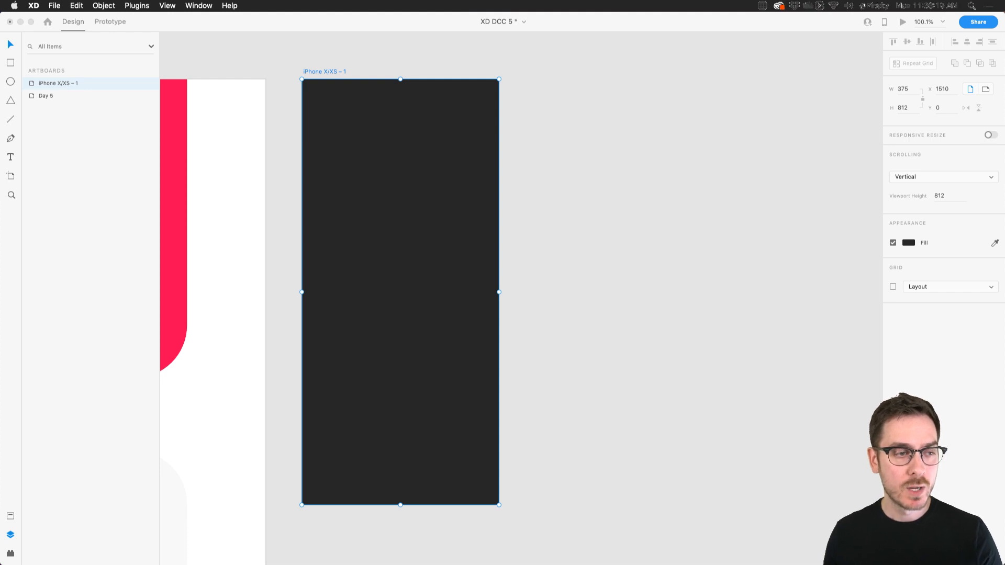
Step: Add a "Screen Time" text title near the upper-left corner of the dark artboard
left_click(348, 178)
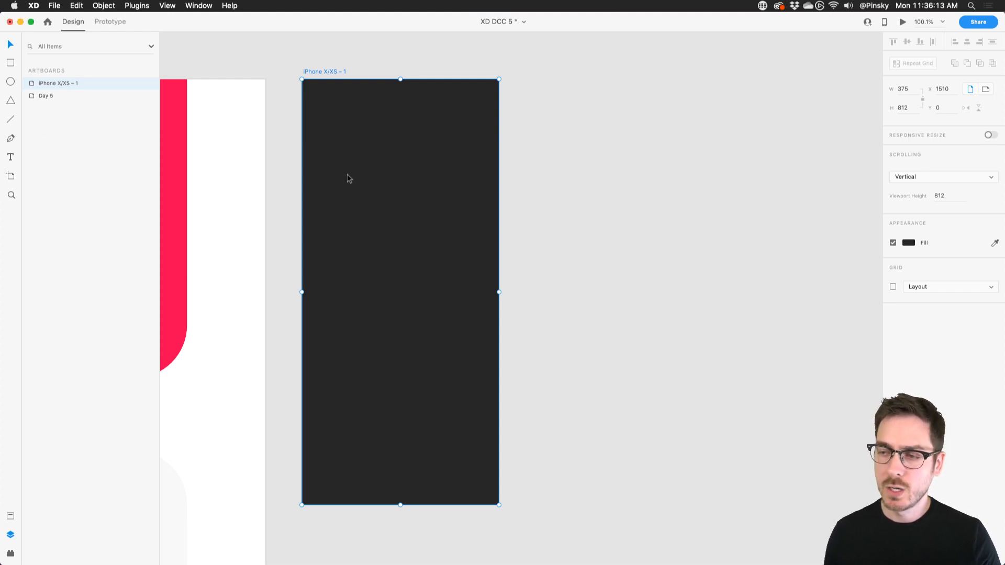
key("t")
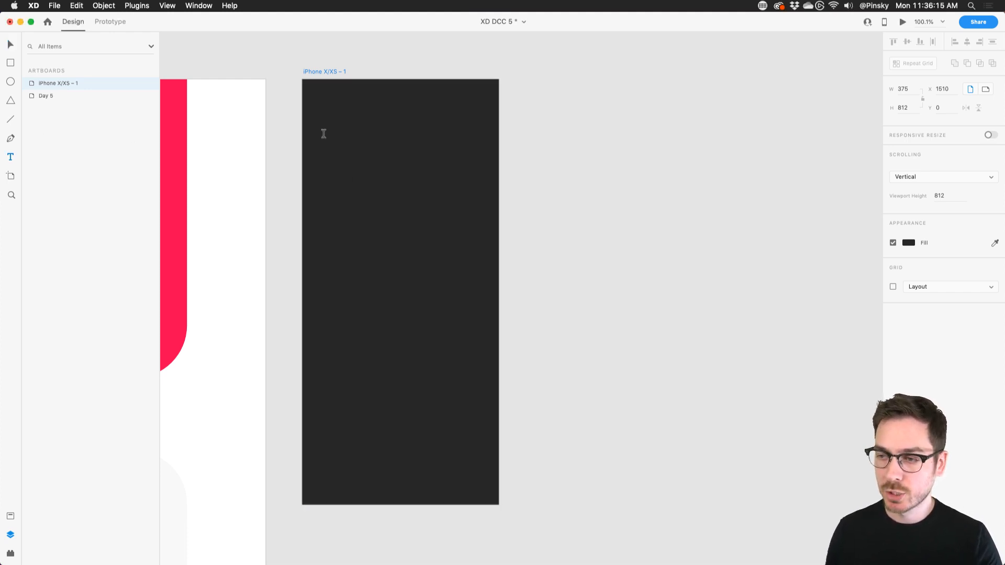
left_click(323, 132)
type("Screen Time")
key("Escape")
scroll(361, 126, "up", 5)
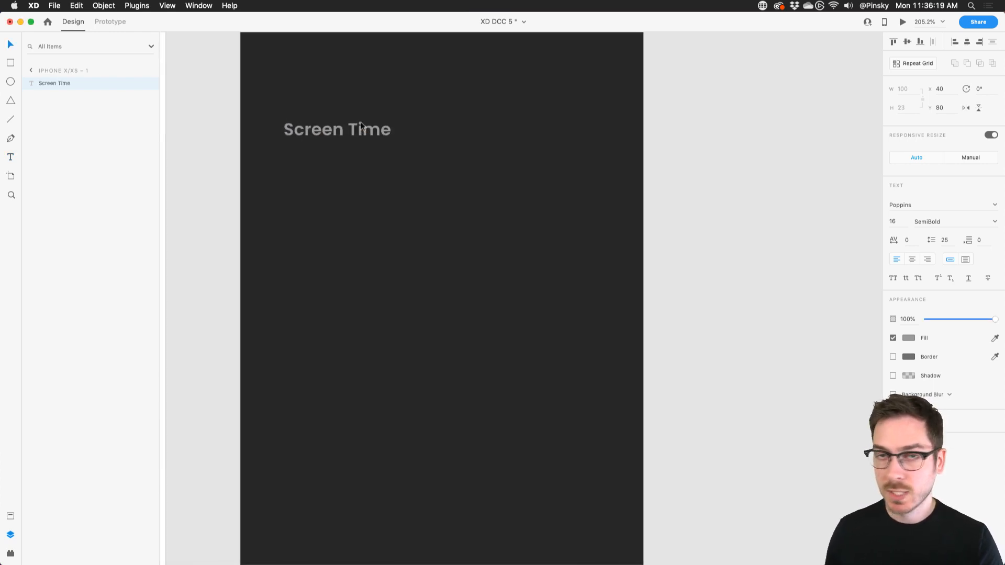
Step: Enlarge the Screen Time title to size 18 and set its fill to white #FFFFFF
left_click_drag(337, 141, 339, 147)
left_click(904, 228)
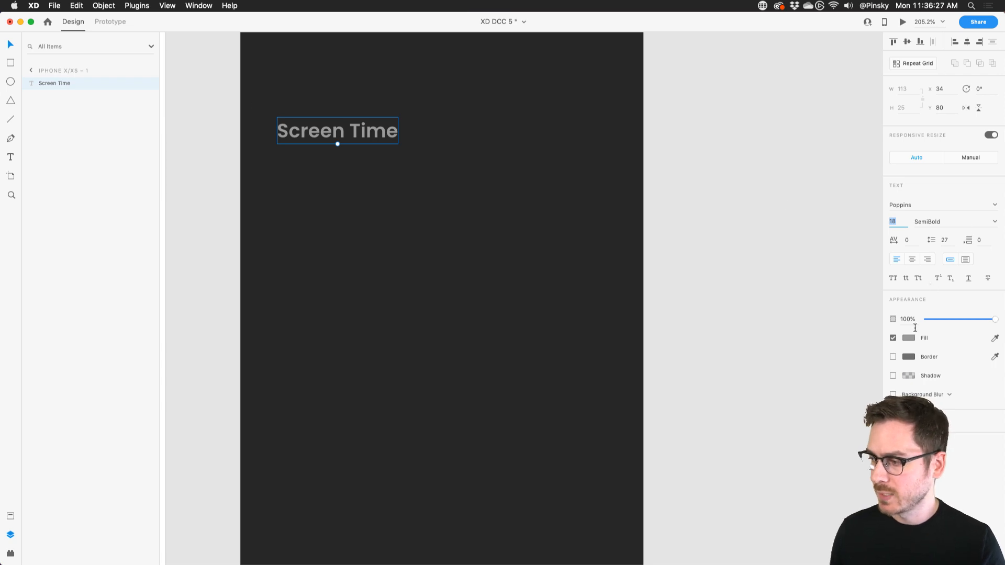
left_click(907, 338)
left_click_drag(843, 310, 780, 272)
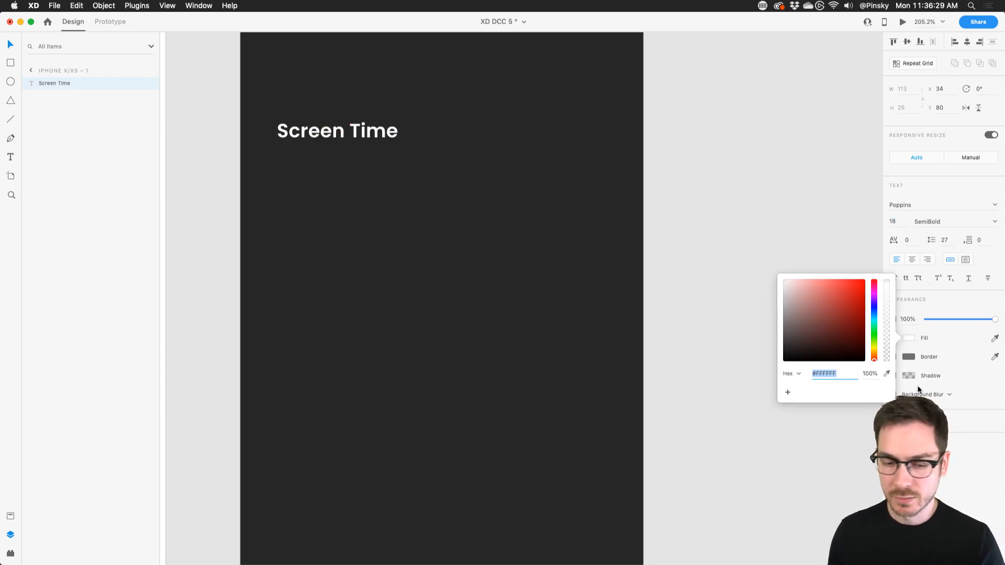
left_click(912, 422)
Step: Move the Screen Time title to about X 48, Y 70 on the artboard
left_click_drag(317, 135, 332, 126)
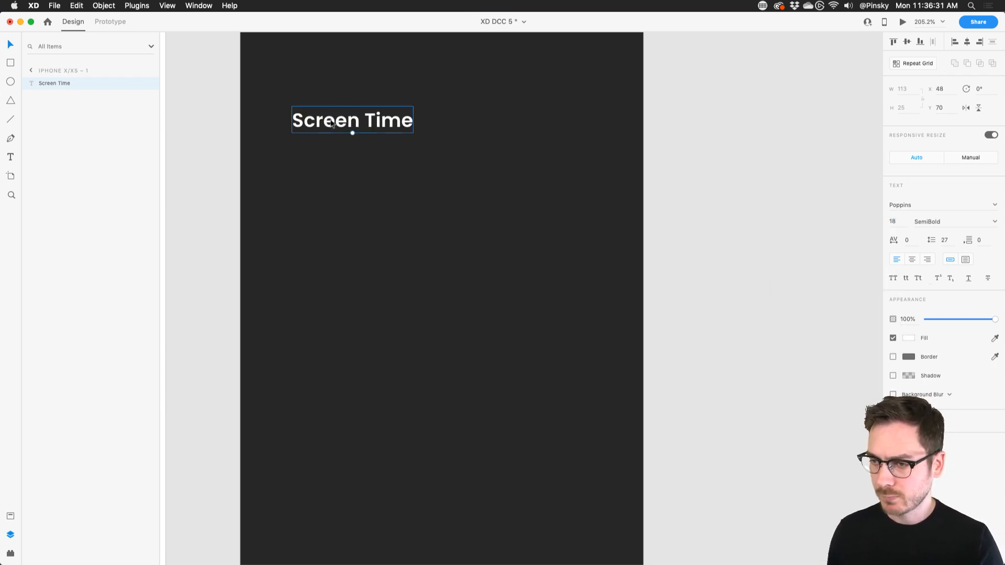
scroll(375, 163, "up", 2)
scroll(375, 162, "up", 1)
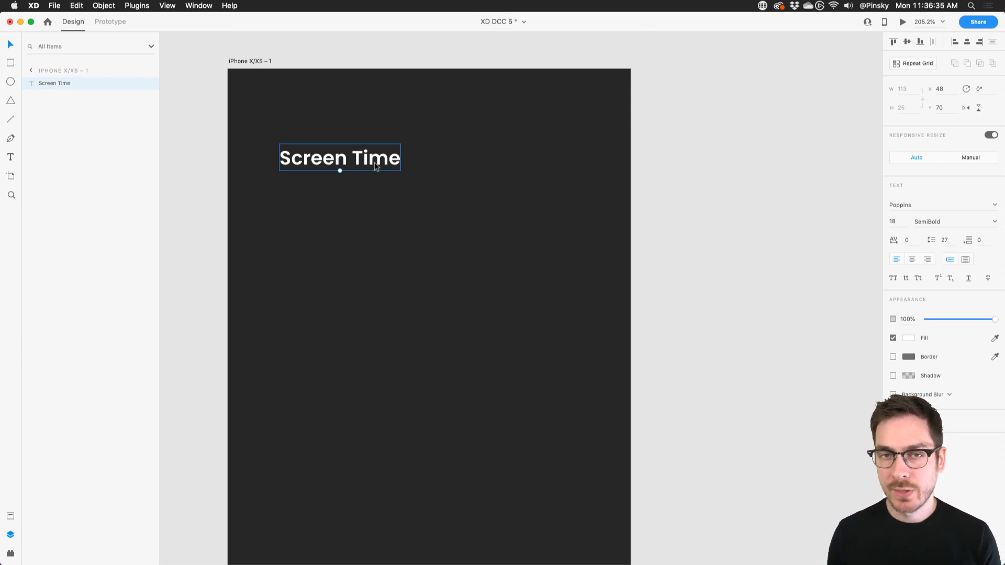
Step: Show all guides and place vertical guides at X 32 and X 343 as the artboard's side margins
left_click(224, 169)
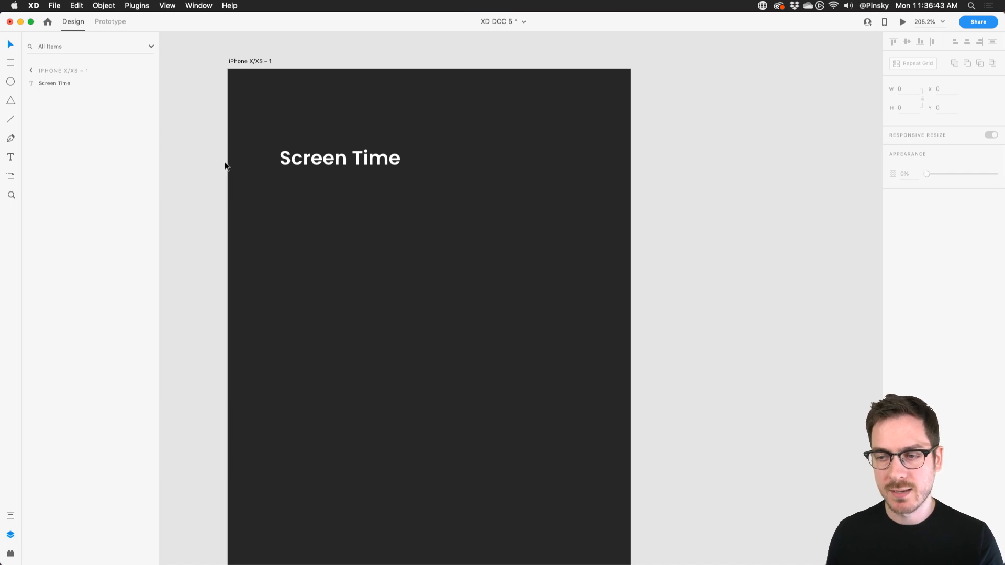
left_click(166, 4)
mouse_move(208, 153)
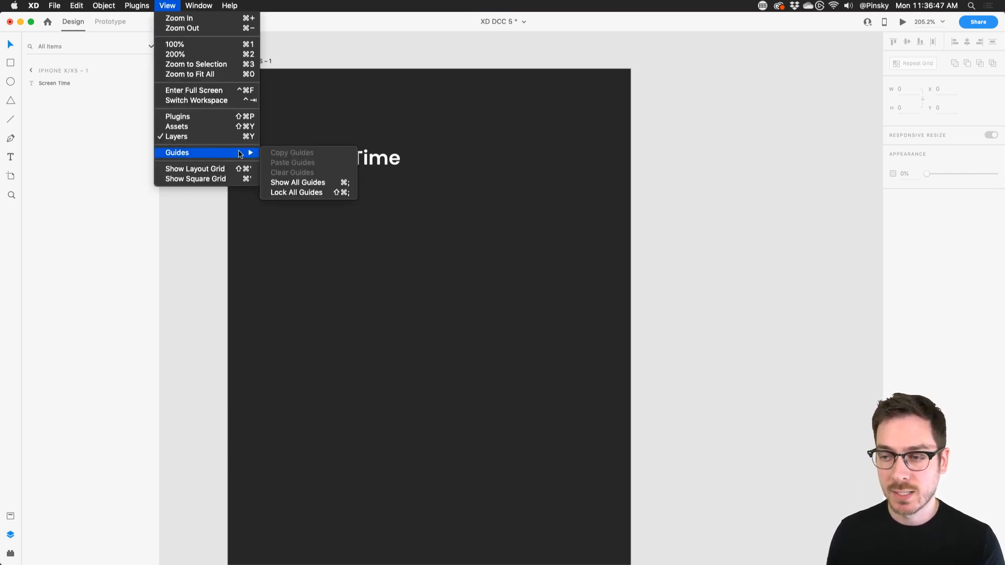
left_click(307, 182)
left_click_drag(226, 173, 596, 162)
left_click(237, 173)
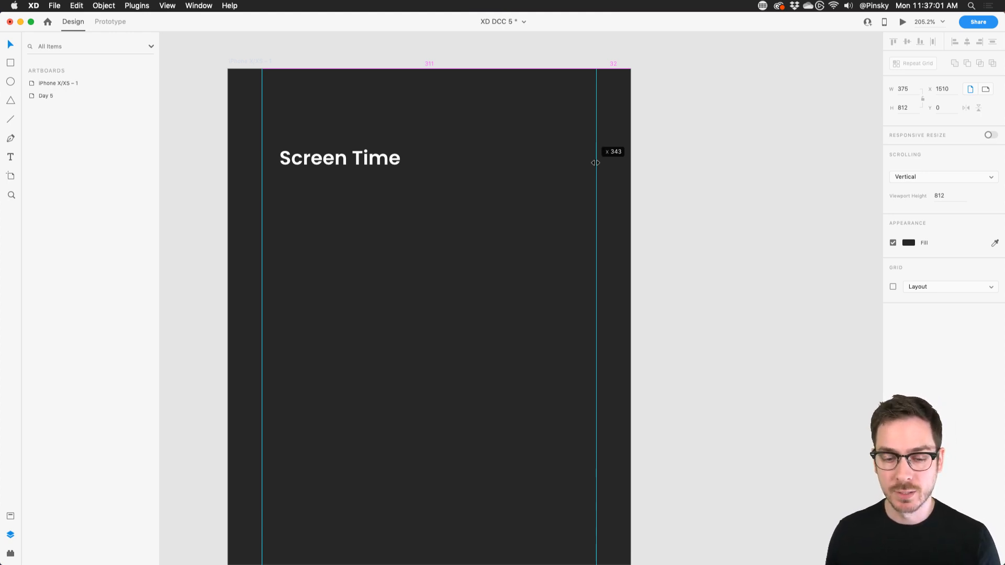
left_click_drag(596, 163, 595, 161)
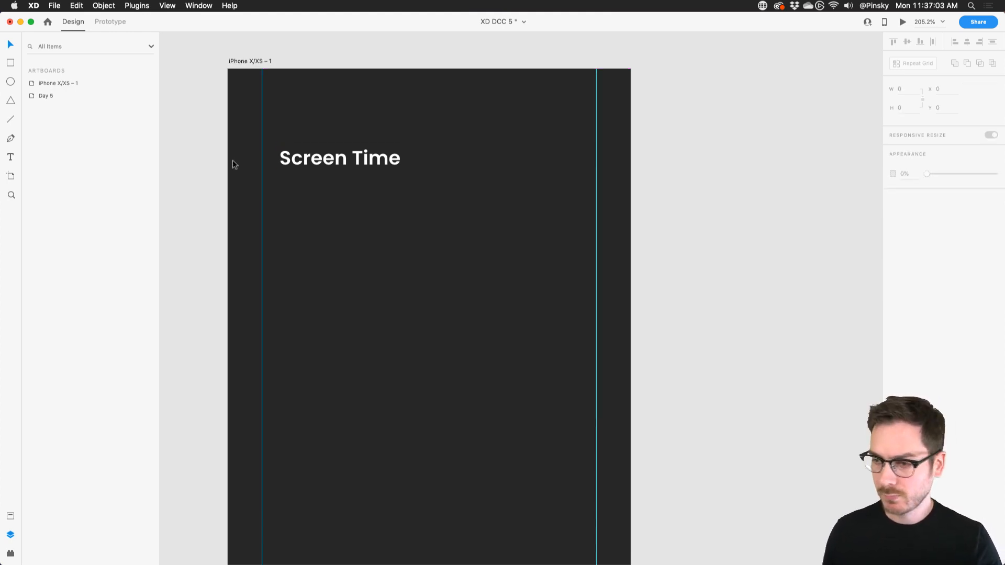
Step: Align the Screen Time title to the left margin guide, at X 32, Y 64
left_click_drag(328, 153, 311, 150)
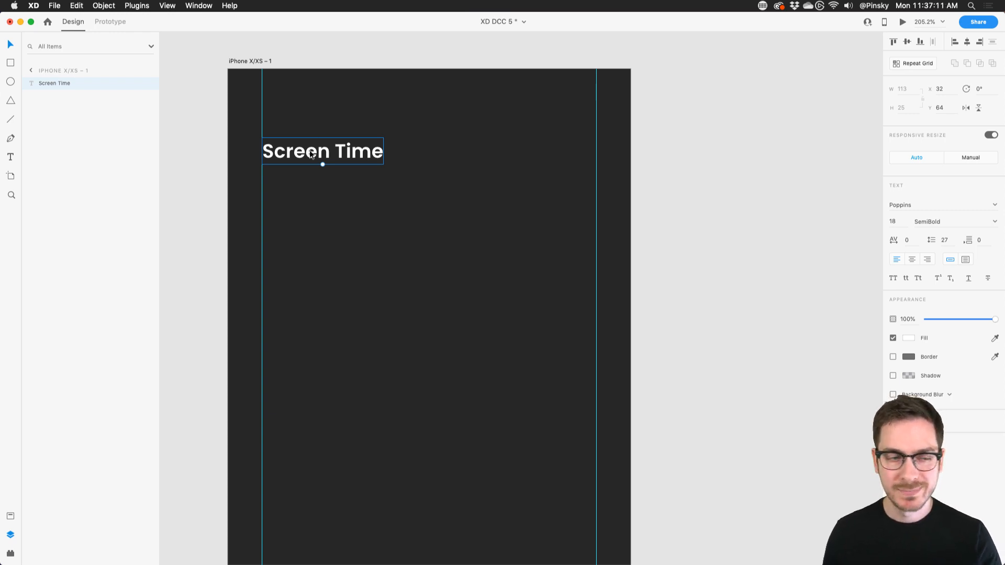
scroll(311, 153, "down", 2)
scroll(311, 153, "right", 1)
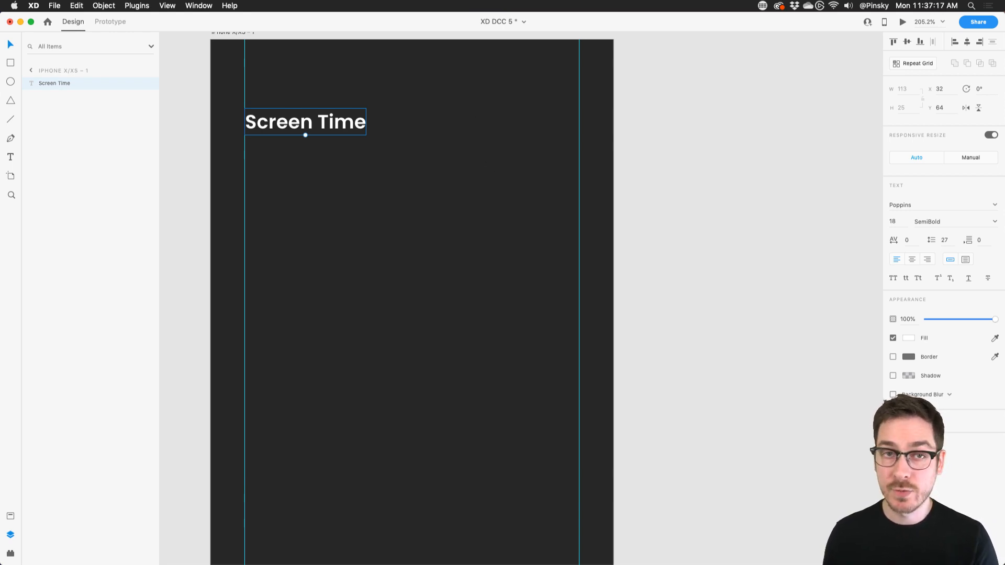
scroll(386, 218, "down", 1)
scroll(386, 217, "right", 1)
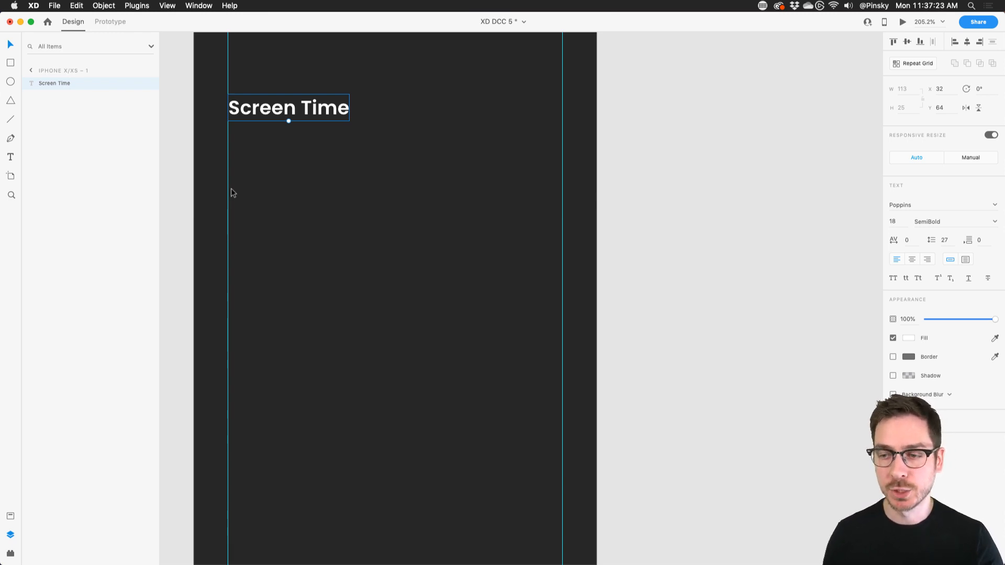
Step: Draw a vertical line about 91 px tall below the Screen Time title, just inside the left guide
scroll(231, 193, "right", 2)
left_click(10, 119)
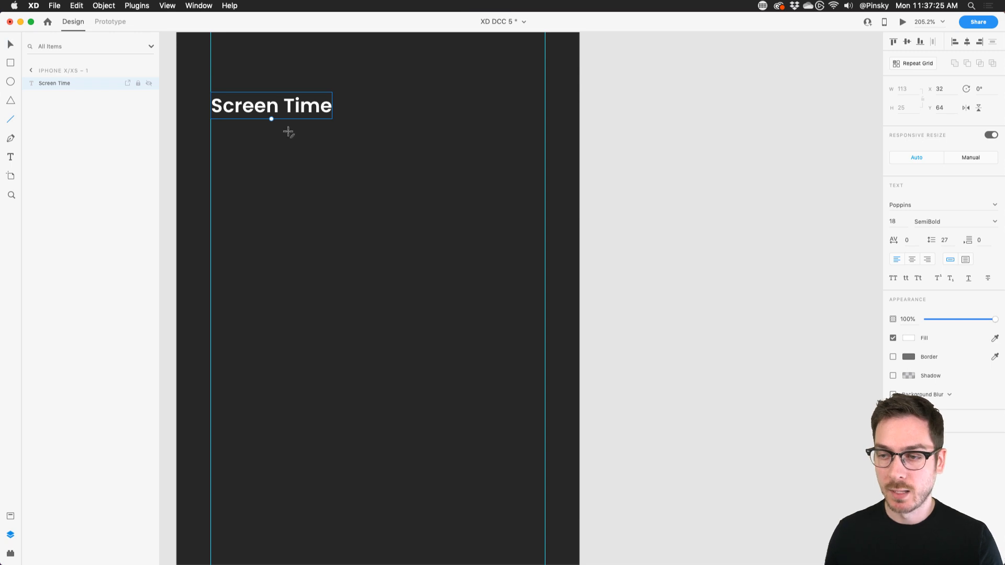
left_click_drag(231, 154, 231, 252)
Step: Set the vertical line's border size to 9 and give it round caps
key("Up")
key("Up")
key("Up")
key("Up")
key("Up")
key("Up")
key("Up")
key("Up")
key("Up")
key("Down")
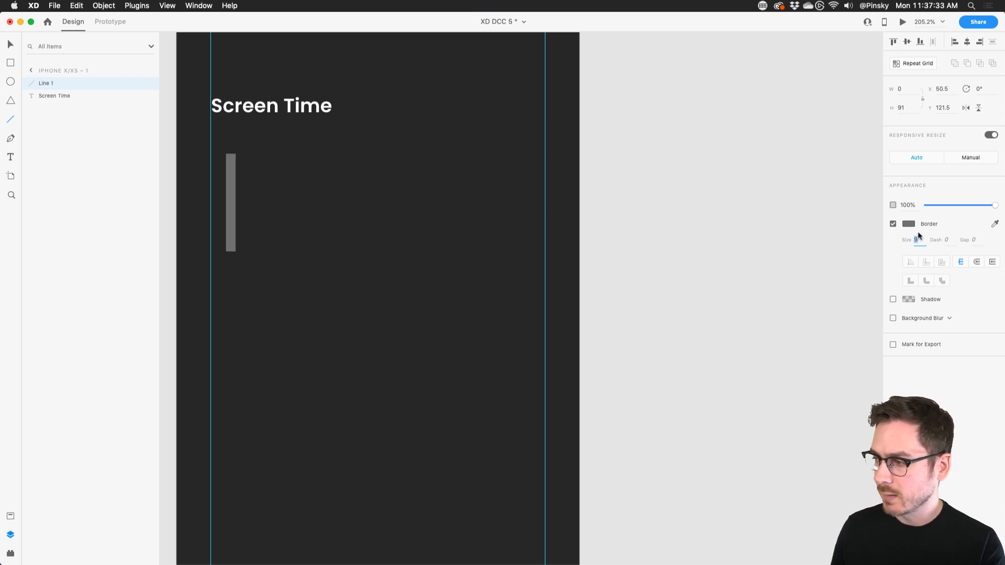
left_click(977, 262)
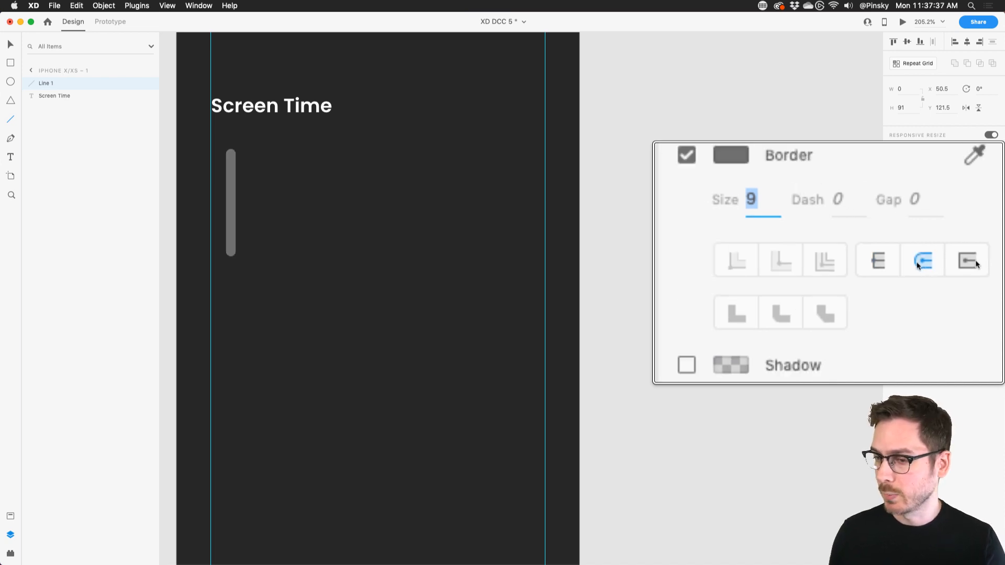
Step: Recolor the line's border bright pinkish red and move the line to about X 53.5, Y 122.5
left_click(909, 224)
left_click(875, 200)
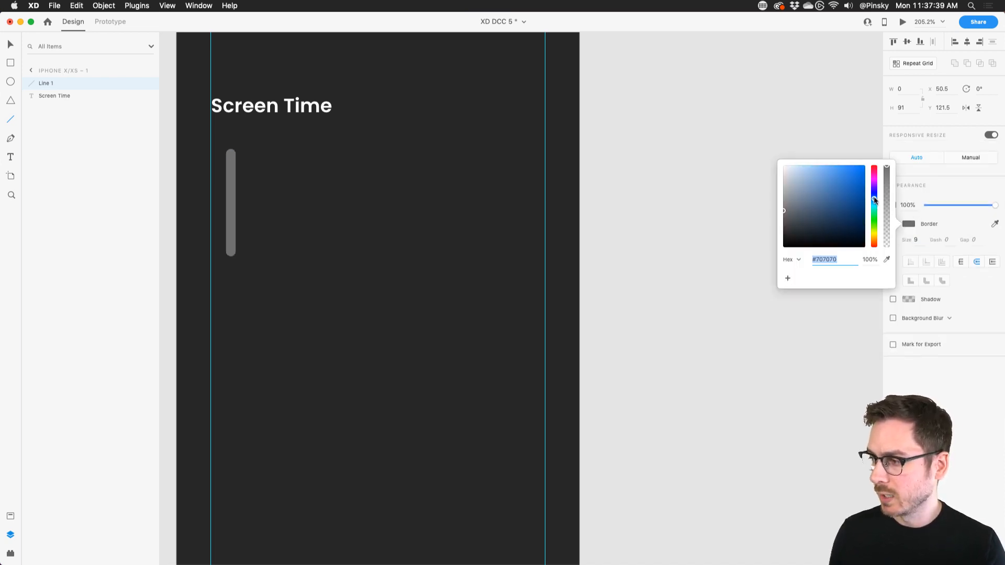
mouse_move(874, 200)
left_mouse_down()
mouse_move(874, 172)
mouse_move(856, 168)
mouse_move(875, 169)
left_mouse_up()
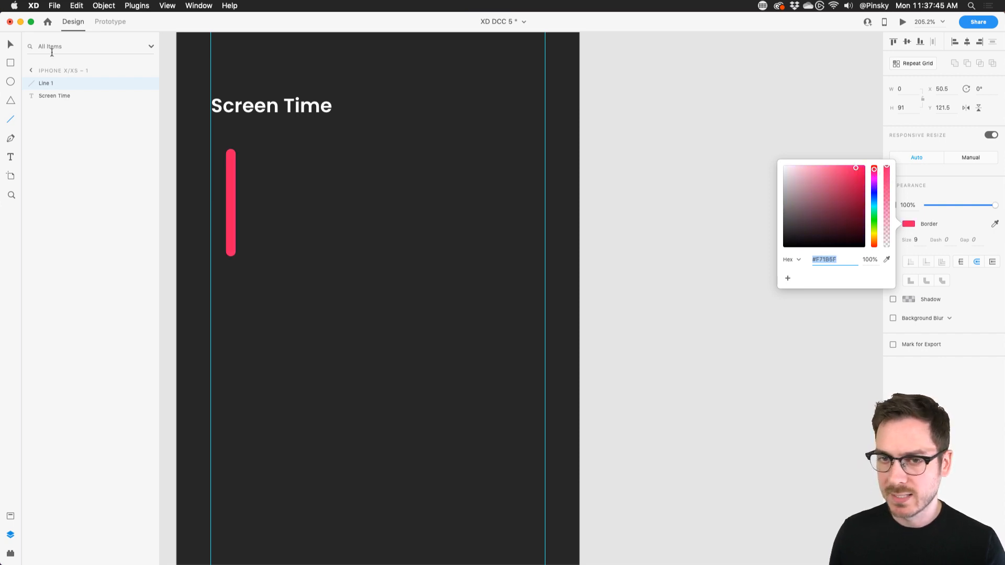
left_click(11, 45)
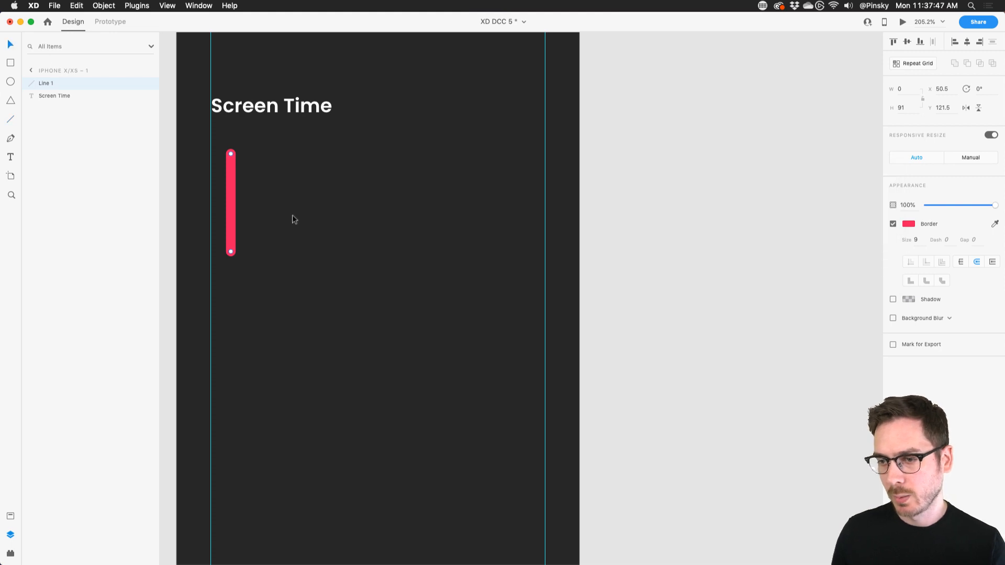
left_click_drag(229, 187, 232, 188)
Step: Add a center-aligned white "M" label at size 12 and center it directly beneath the pink line
key("t")
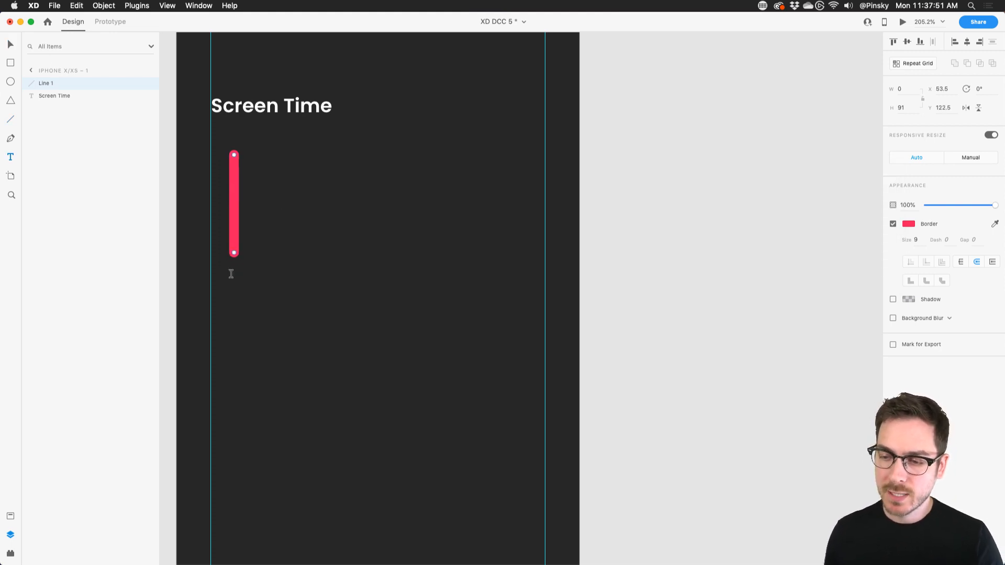
left_click(233, 276)
type("M")
key("Escape")
mouse_move(243, 277)
left_mouse_down()
mouse_move(240, 264)
mouse_move(233, 270)
left_mouse_up()
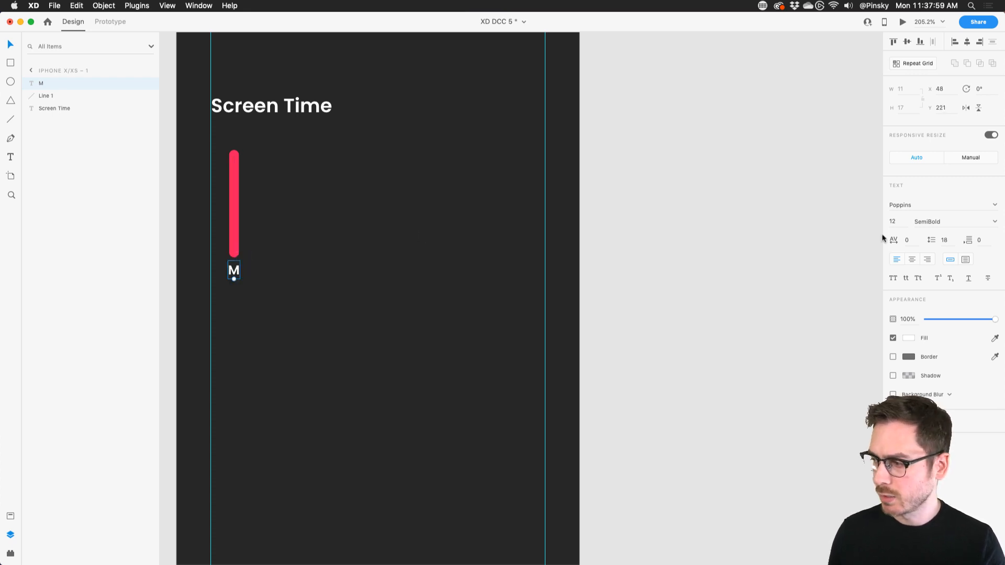
left_click(914, 259)
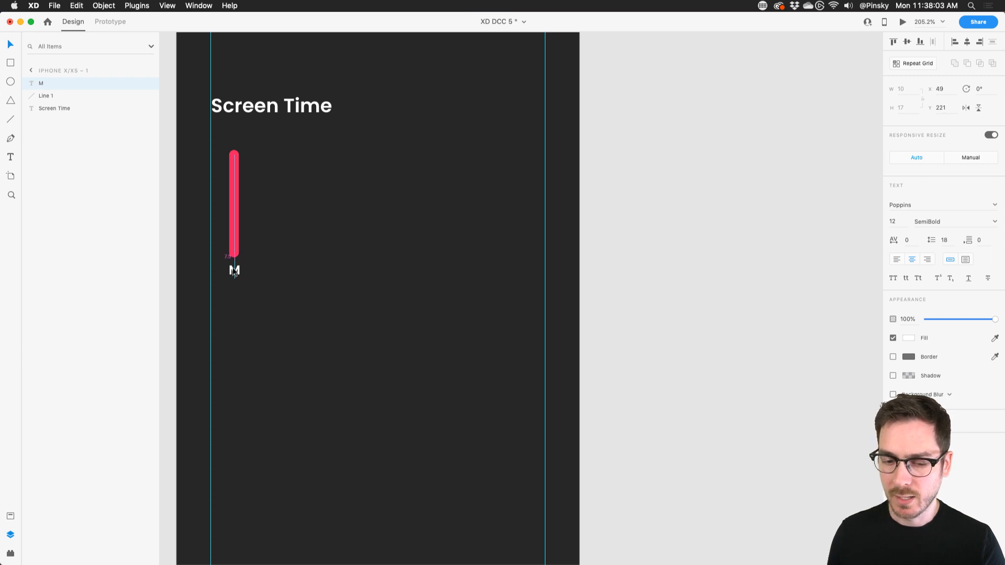
left_click(259, 244)
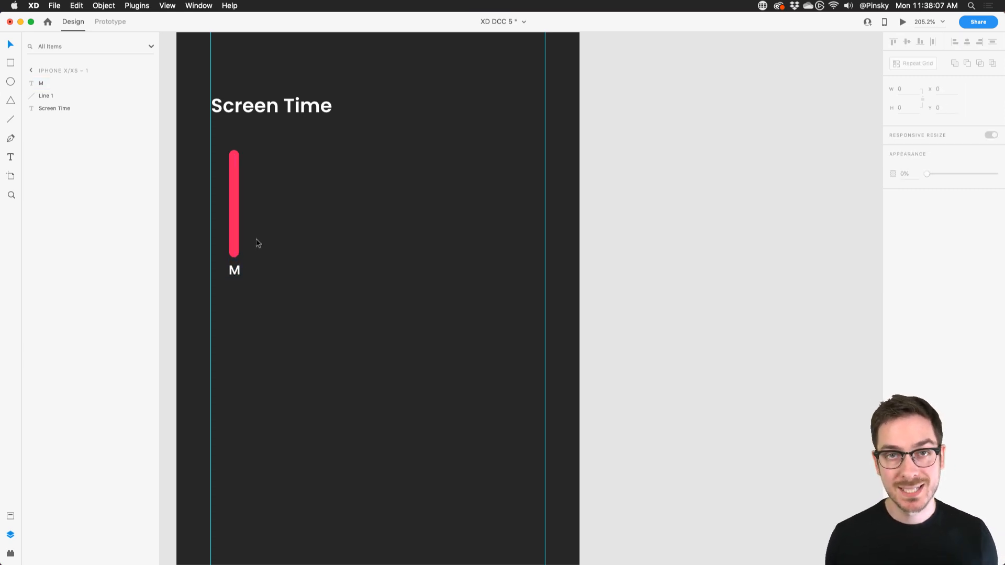
Step: Convert the pink line and its "M" label together into a repeat grid
left_click_drag(260, 211, 229, 272)
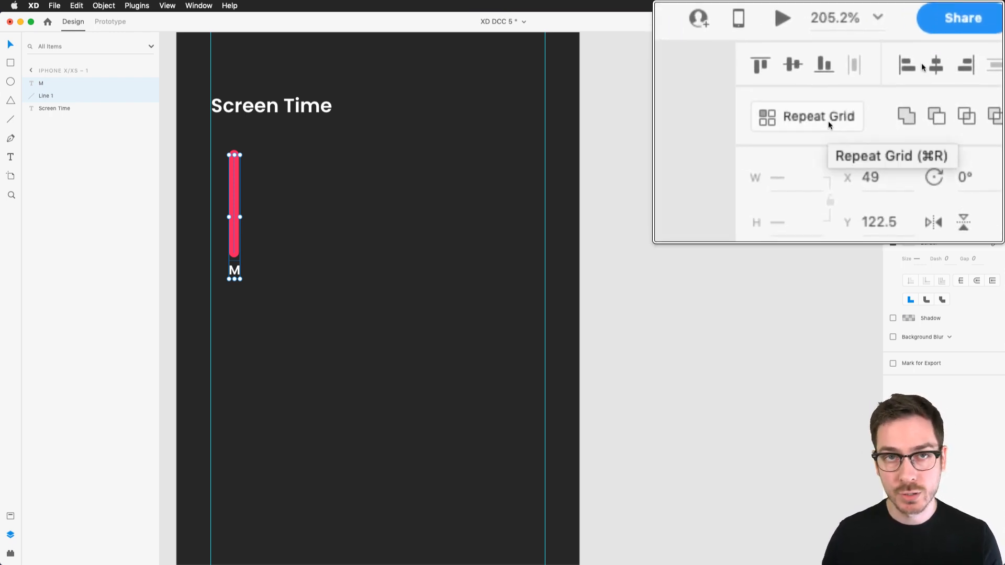
left_click(828, 121)
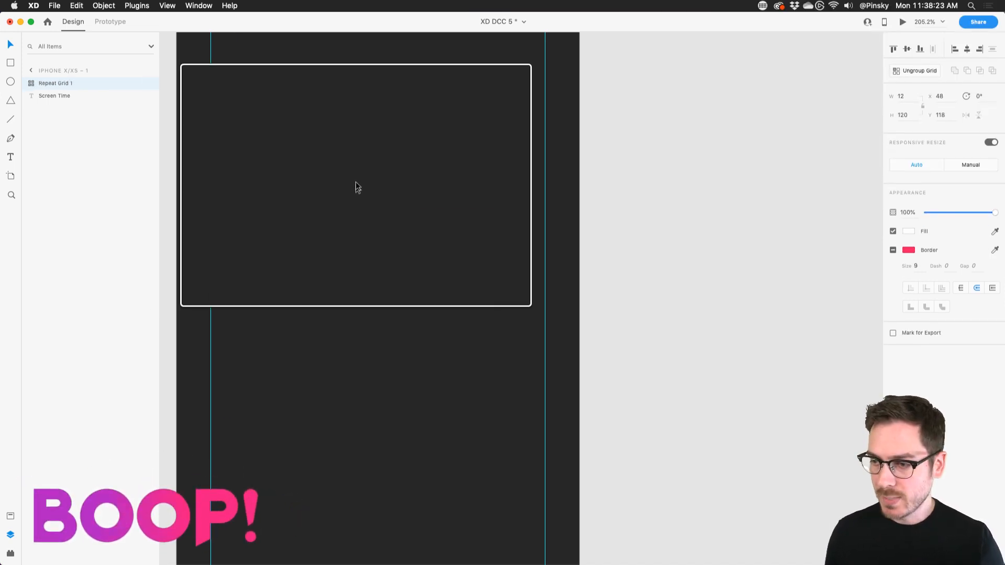
scroll(314, 220, "down", 3)
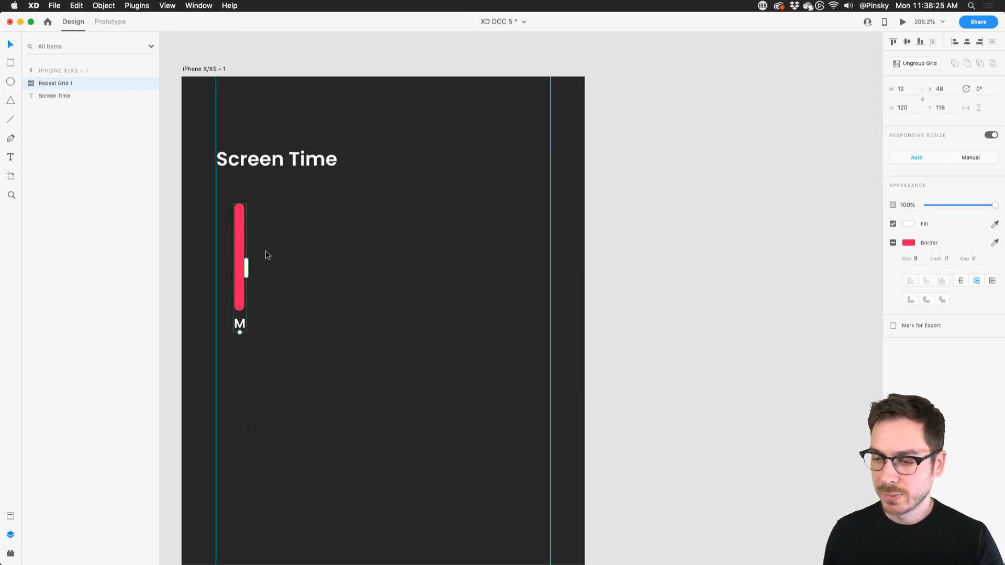
Step: Extend the repeat grid to seven columns spaced 38 apart, starting at X 32, Y 112 and spanning the two guides
left_click_drag(245, 268, 360, 273)
left_click_drag(397, 273, 416, 273)
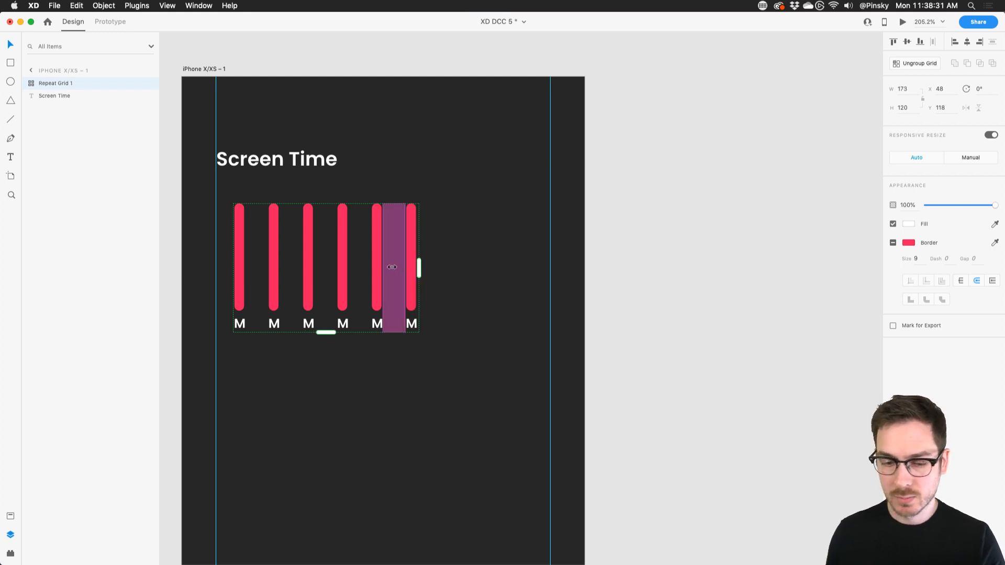
left_click_drag(340, 253, 464, 253)
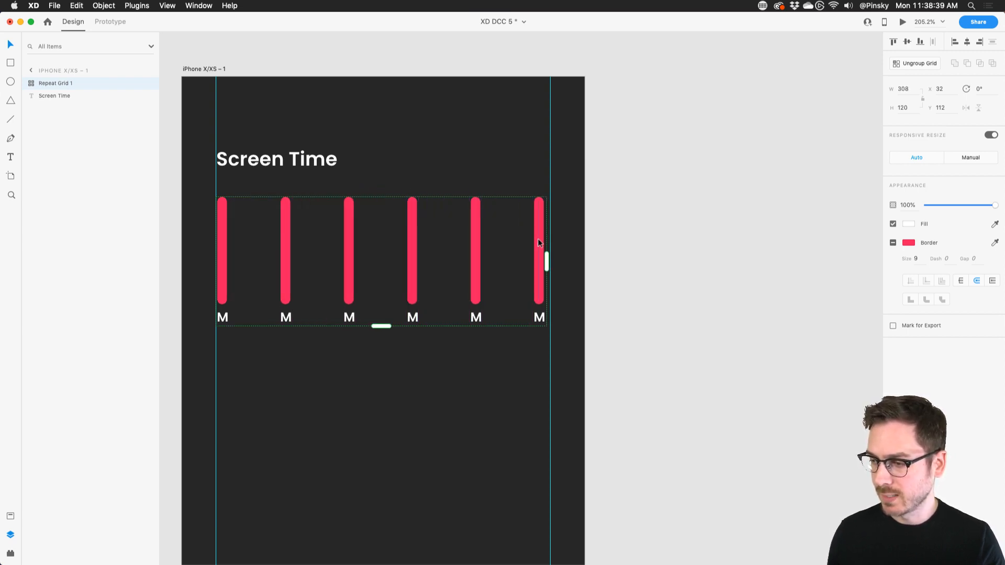
left_click_drag(547, 261, 511, 260)
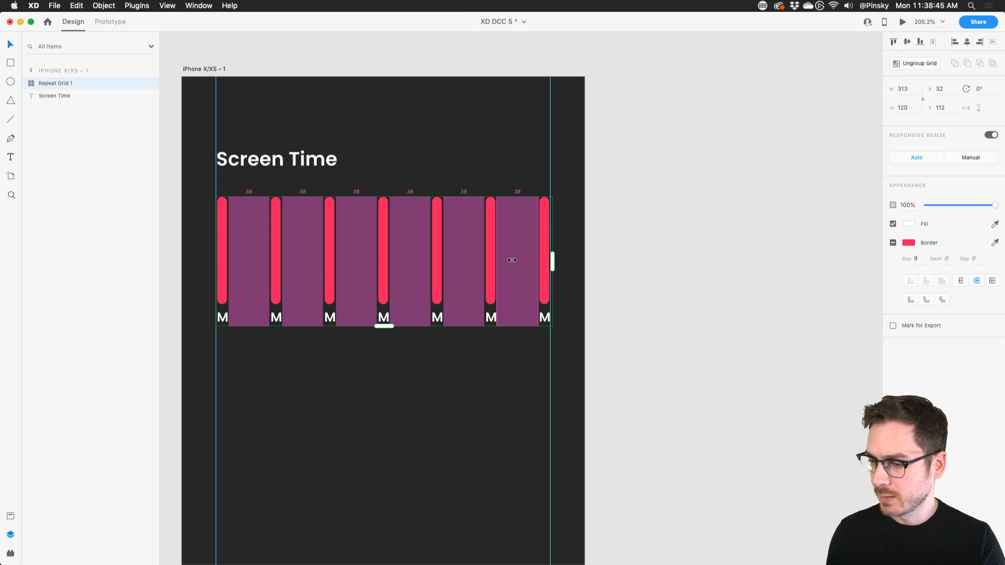
Step: Relabel the second through seventh columns of the grid as T, W, T, F, S and S
double_click(277, 318)
double_click(276, 318)
type("T")
double_click(329, 318)
type("W")
double_click(381, 318)
type("T")
double_click(436, 319)
type("F")
double_click(492, 319)
type("S")
double_click(545, 319)
type("S")
key("BackSpace")
type("S")
key("Escape")
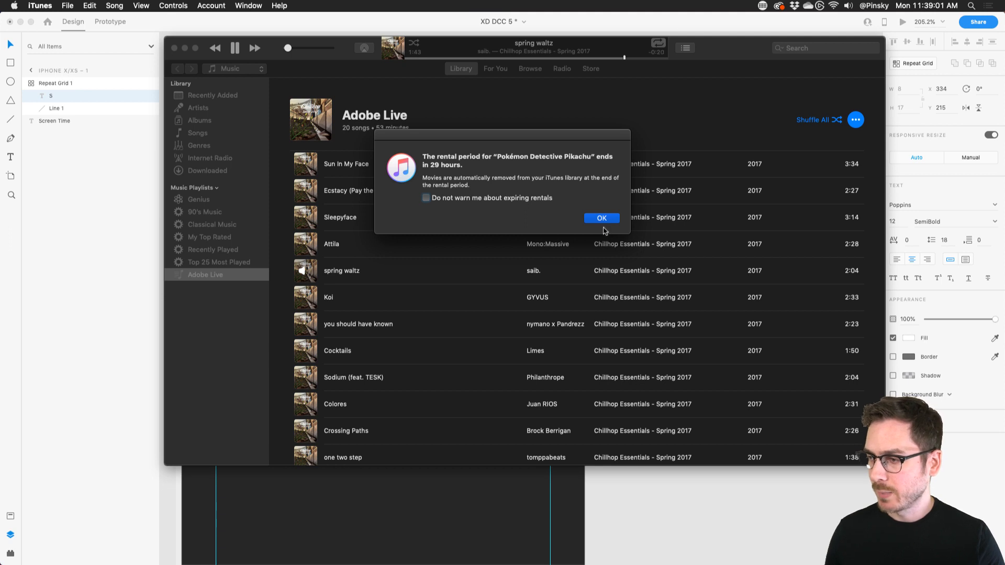
Step: Dismiss the iTunes movie rental alert and switch back to the XD document
left_click(602, 218)
left_click(706, 503)
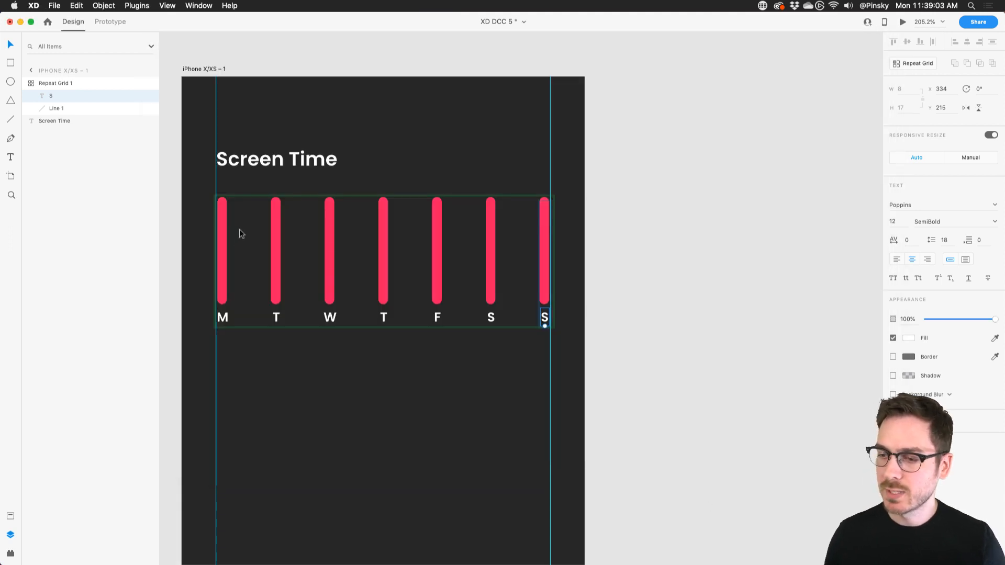
Step: Try shortening the Monday bar from its upper end, and undo the change
left_click(221, 211)
left_click_drag(222, 197, 223, 243)
key("super+z")
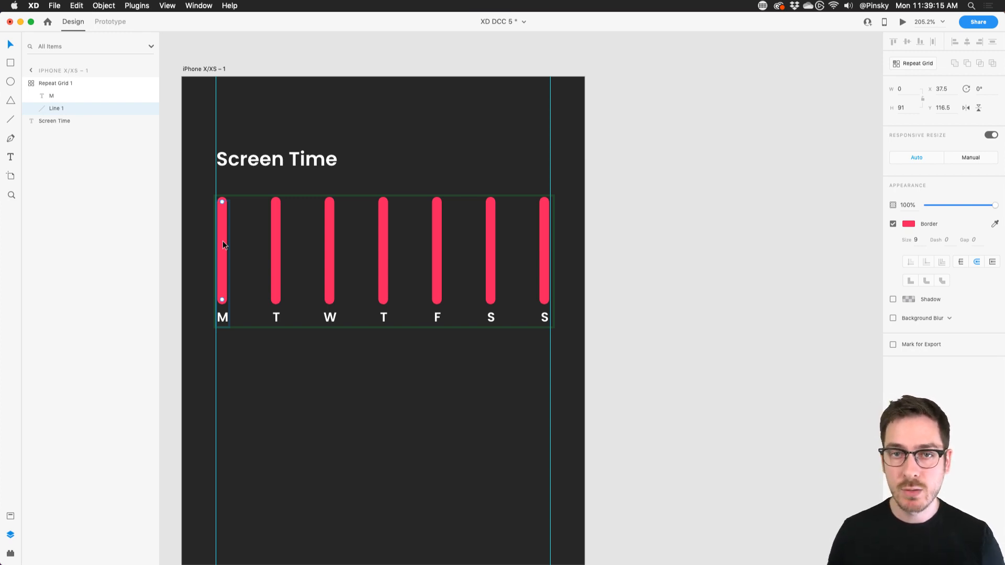
Step: Turn the Monday bar's line into a component
right_click(223, 242)
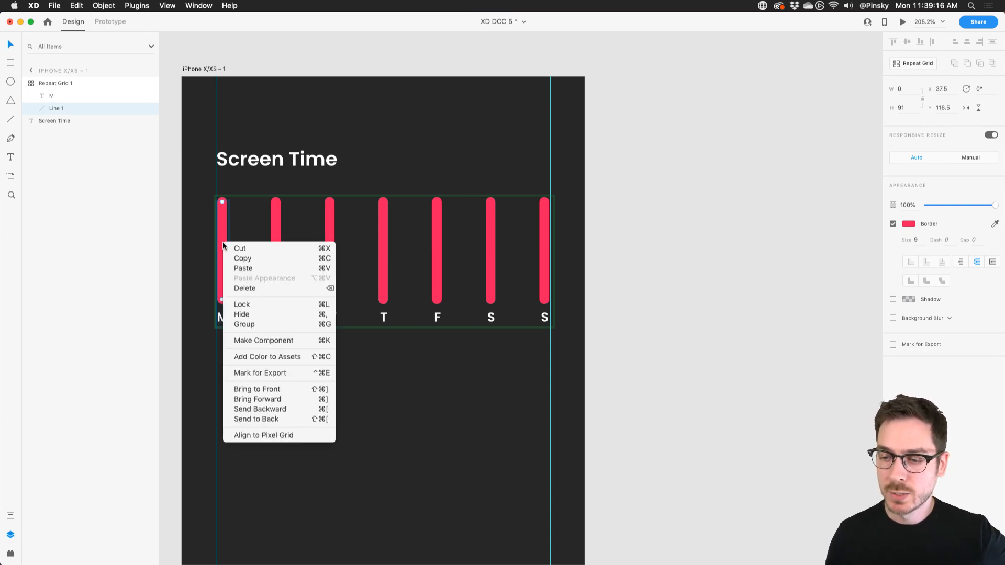
left_click(269, 341)
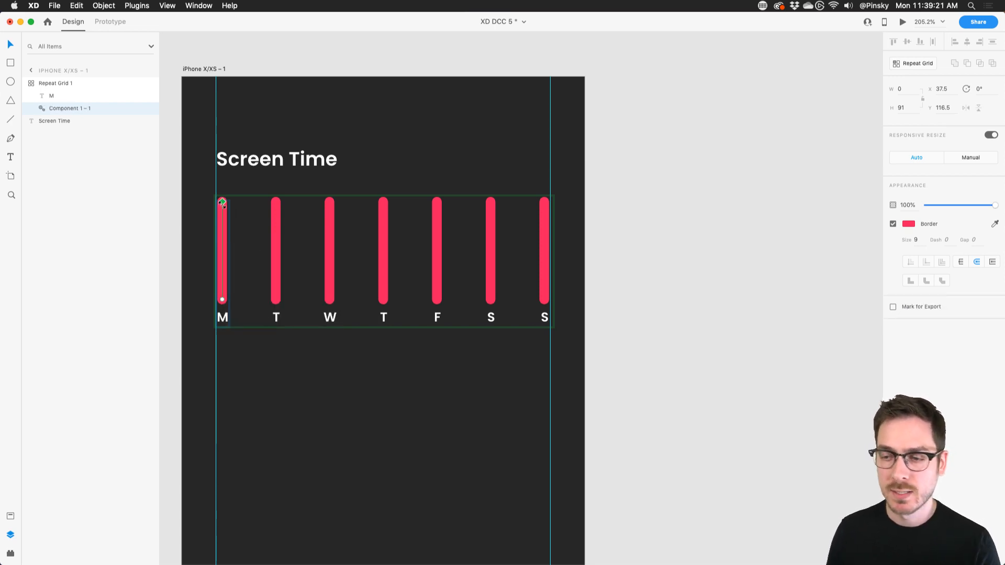
Step: Try shortening the Monday bar by resizing the component itself, and undo the change
left_click_drag(222, 203, 221, 222)
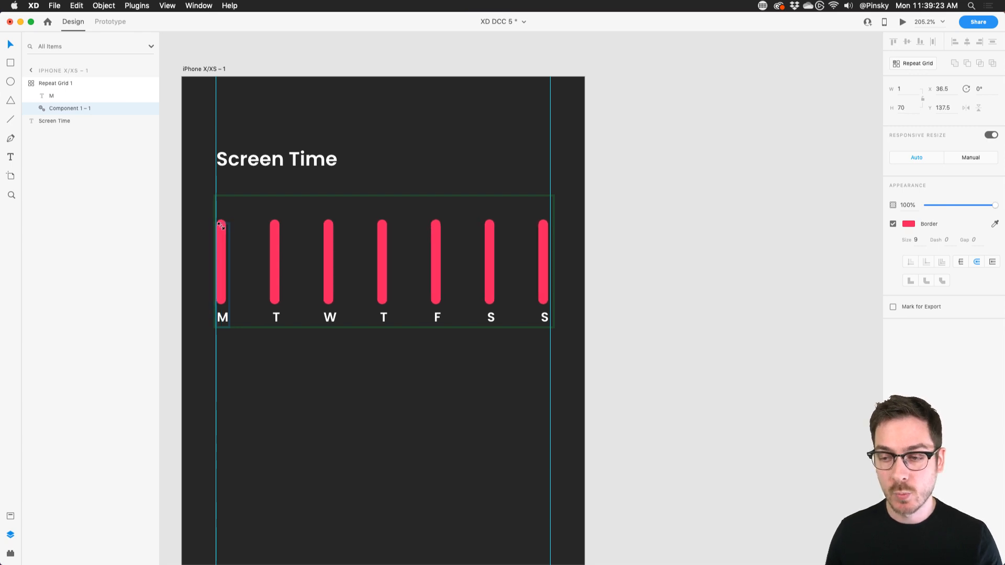
key("super+z")
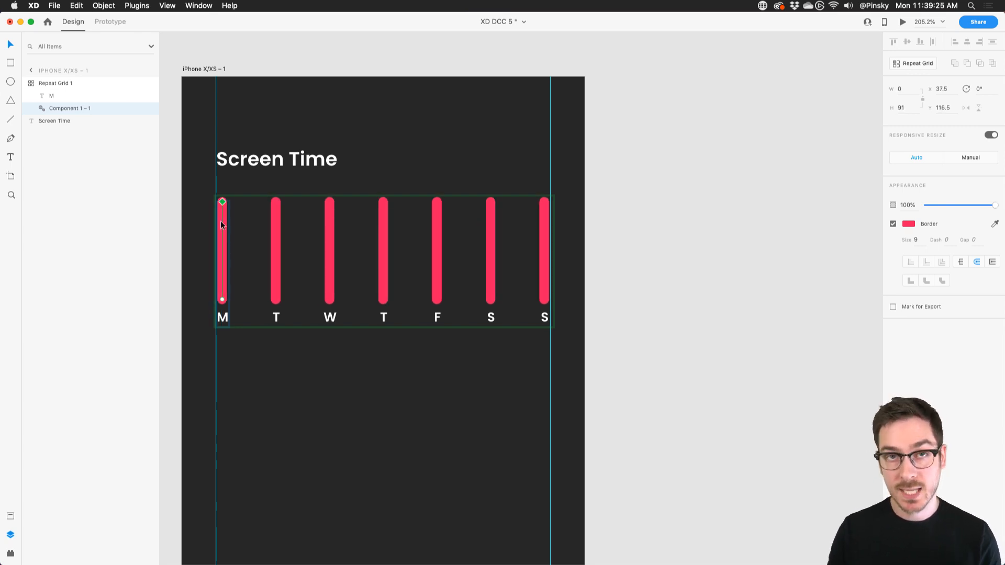
Step: Shorten the line inside the Tuesday bar to under half, the Wednesday bar slightly, and the first-half Thursday bar to a short stub
left_click(271, 216)
left_click(273, 215, "super")
left_click_drag(276, 203, 276, 265)
left_click(330, 222)
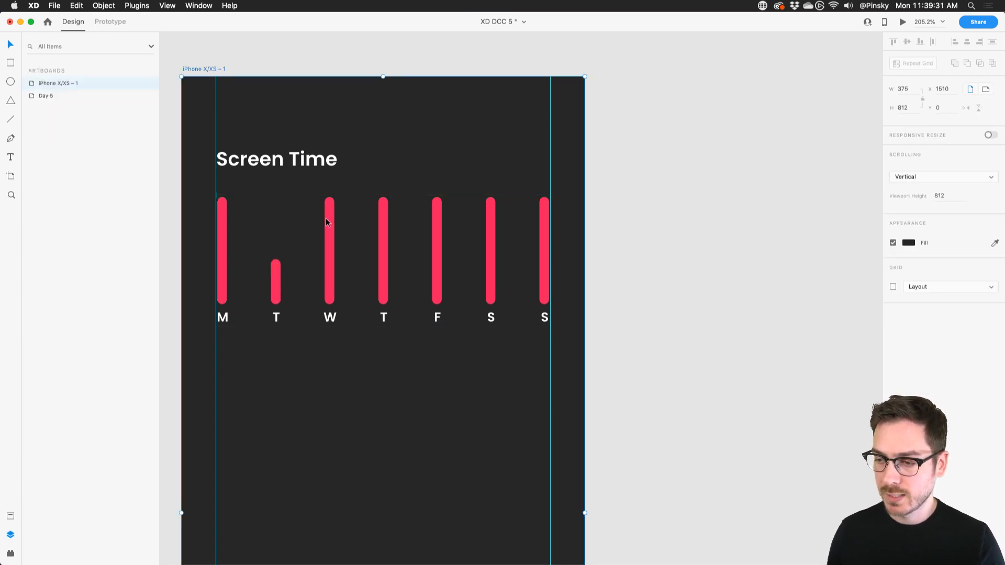
left_click(330, 213, "super")
left_click_drag(330, 204, 330, 227)
left_click(383, 219, "super")
left_click_drag(382, 207, 383, 287)
Step: Shorten the lines inside the Friday and Saturday bars to different heights, and the Sunday bar's line to about 74
left_click(434, 247)
left_click(438, 243, "super")
left_click_drag(437, 202, 438, 226)
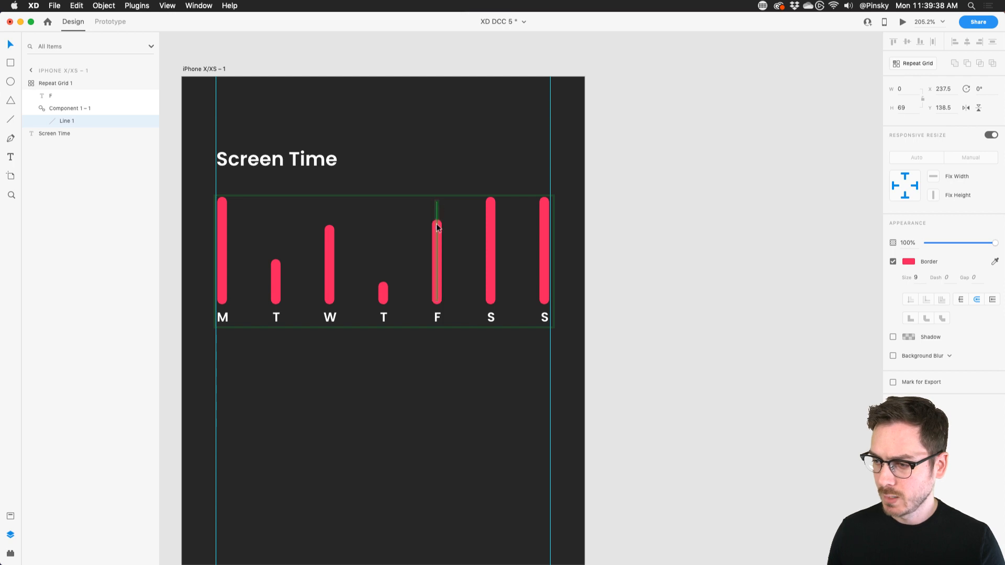
left_click(489, 220)
left_click(490, 222, "super")
left_click_drag(490, 201, 491, 252)
left_click(545, 239)
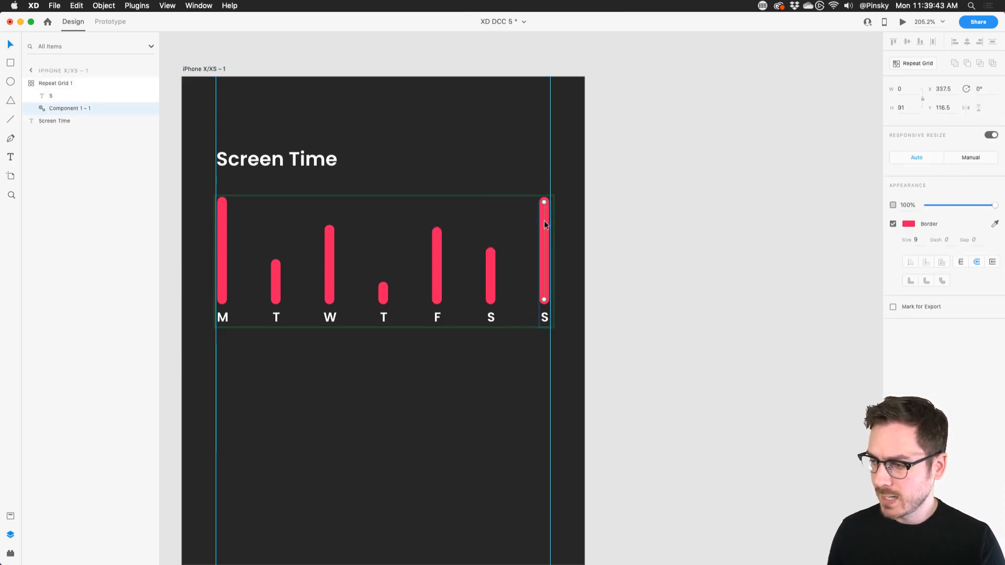
left_click_drag(544, 202, 545, 221)
key("super+z")
double_click(546, 233)
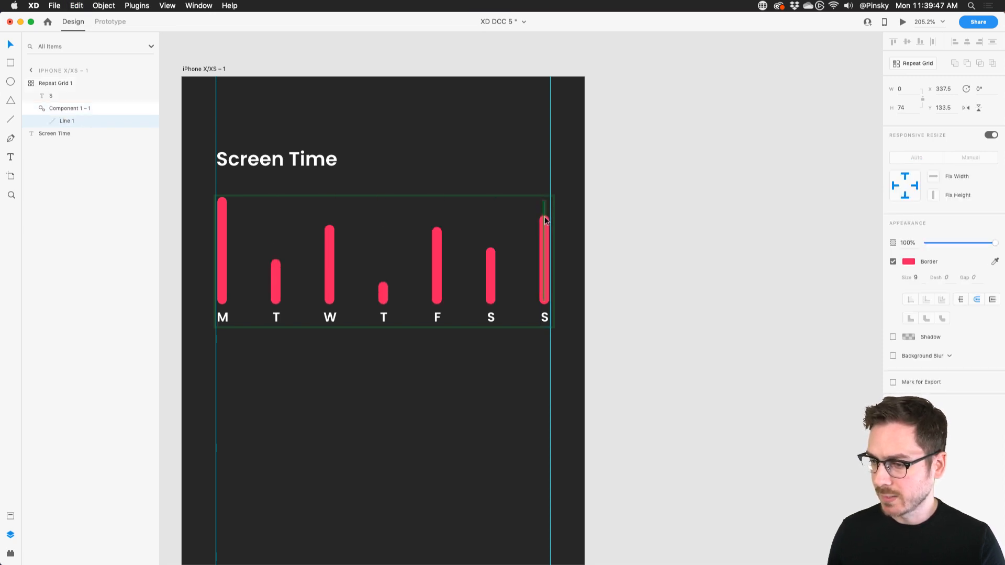
left_click(620, 233)
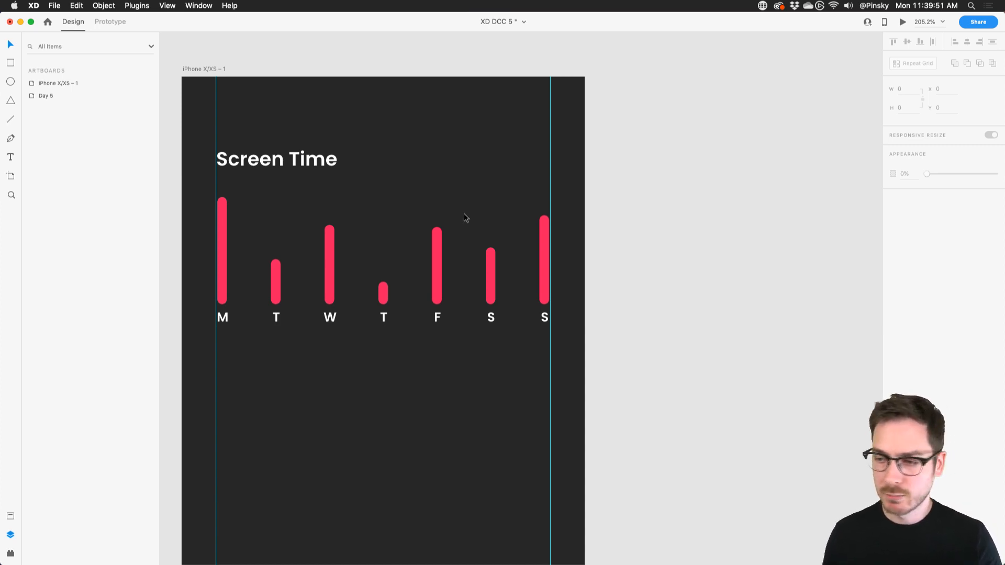
Step: Move the bar chart grid down to Y 143
scroll(464, 215, "down", 5)
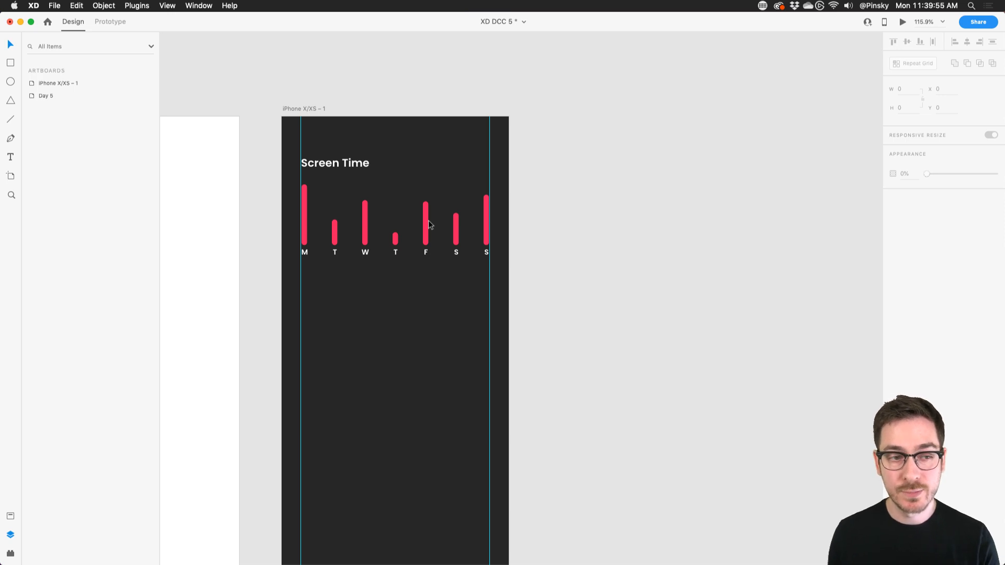
left_click(306, 244)
scroll(336, 174, "down", 3)
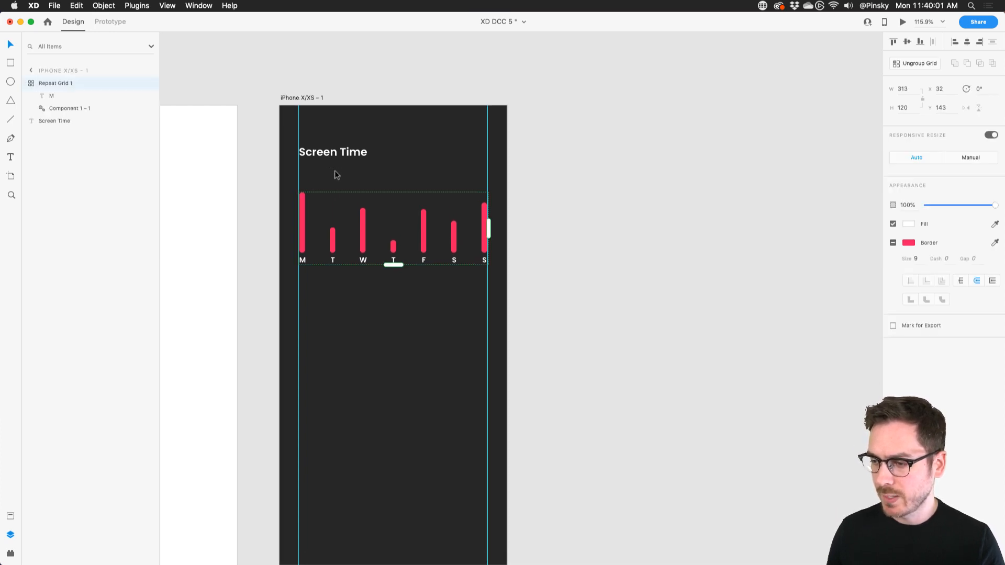
Step: Increase the Screen Time heading's font size to 22 and place it at X 32, Y 89
scroll(336, 174, "up", 3)
left_click(314, 94)
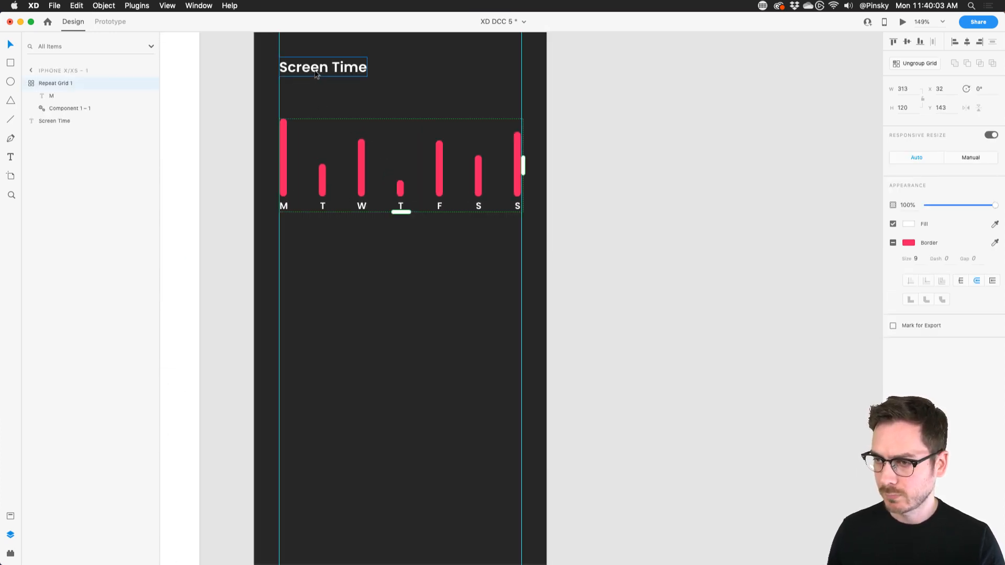
left_click(906, 224)
type("20")
key("Return")
key("Up")
key("Up")
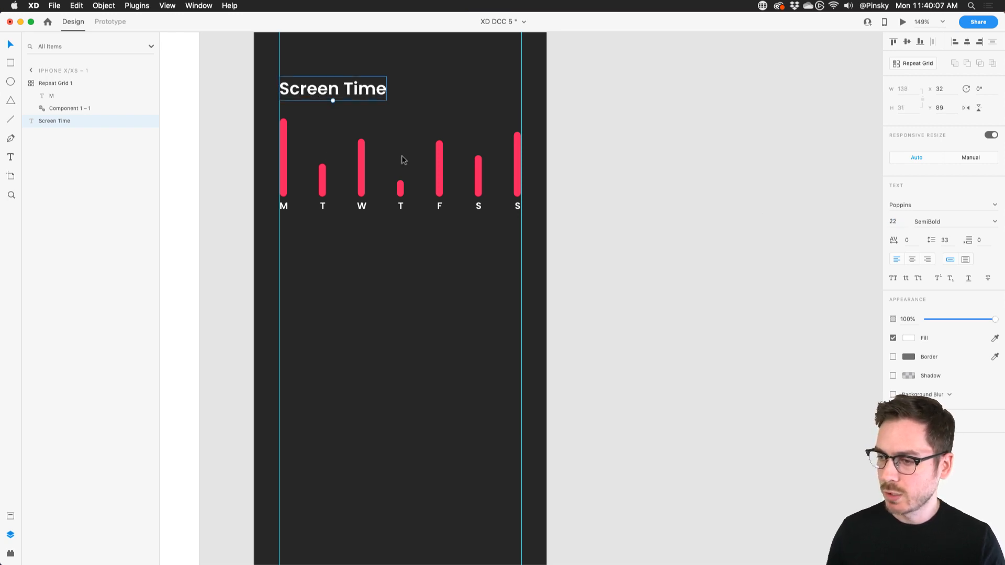
Step: Tighten the chart's column spacing to an overall width of 277 and center the grid on the artboard at X 49
left_click(309, 174)
scroll(468, 168, "down", 5)
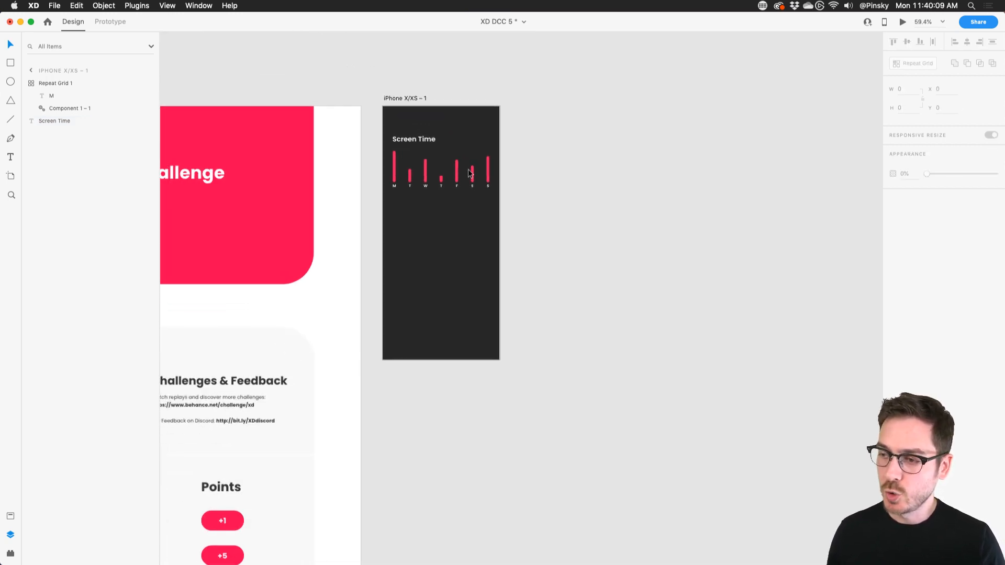
scroll(470, 173, "up", 5)
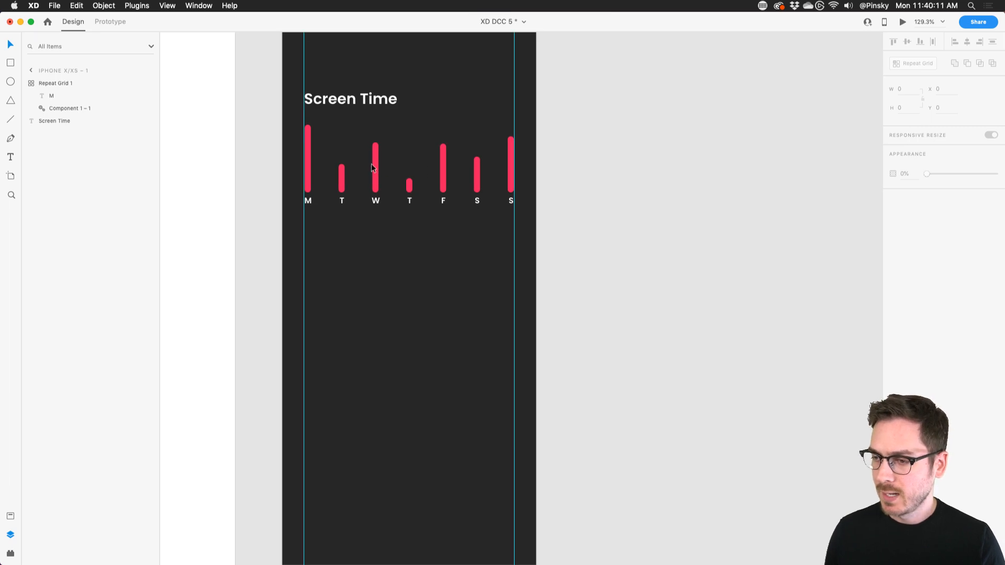
left_click(480, 172)
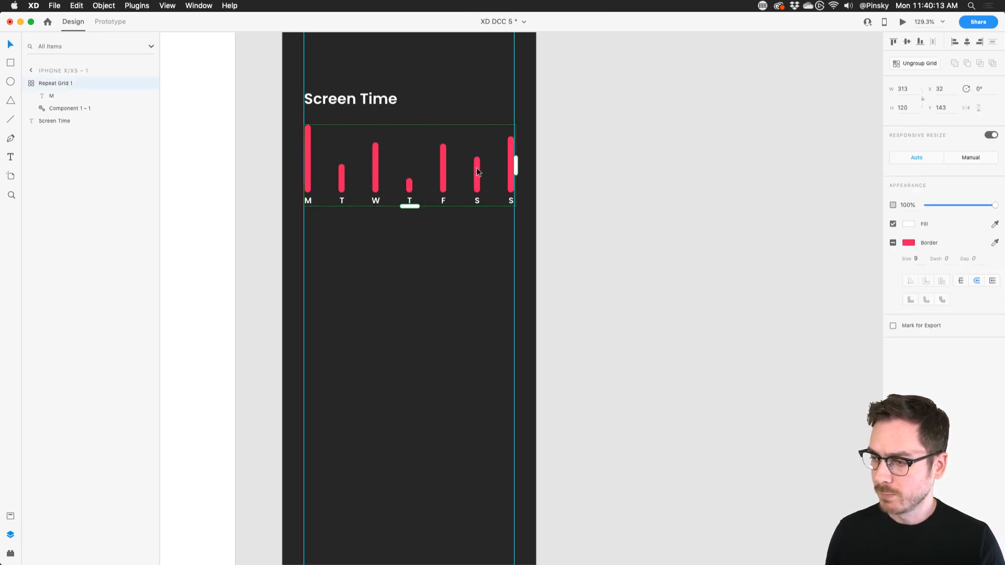
left_click_drag(485, 175, 470, 176)
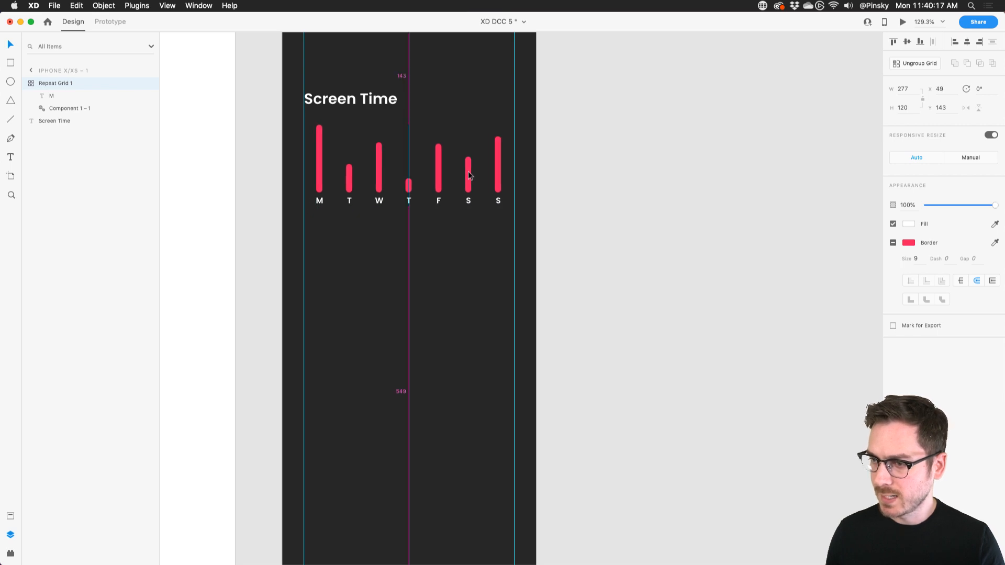
Step: Align the Screen Time heading and first guide at X 50, and bring the second guide in to the chart's far edge
mouse_move(315, 103)
left_mouse_down()
mouse_move(327, 103)
mouse_move(317, 105)
left_mouse_up()
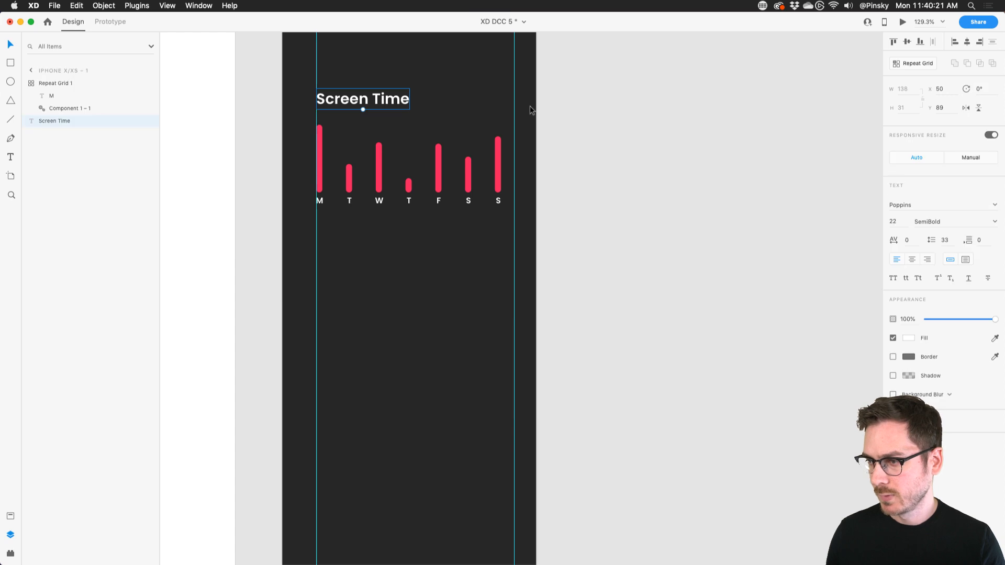
left_click_drag(514, 108, 502, 108)
left_click(398, 102)
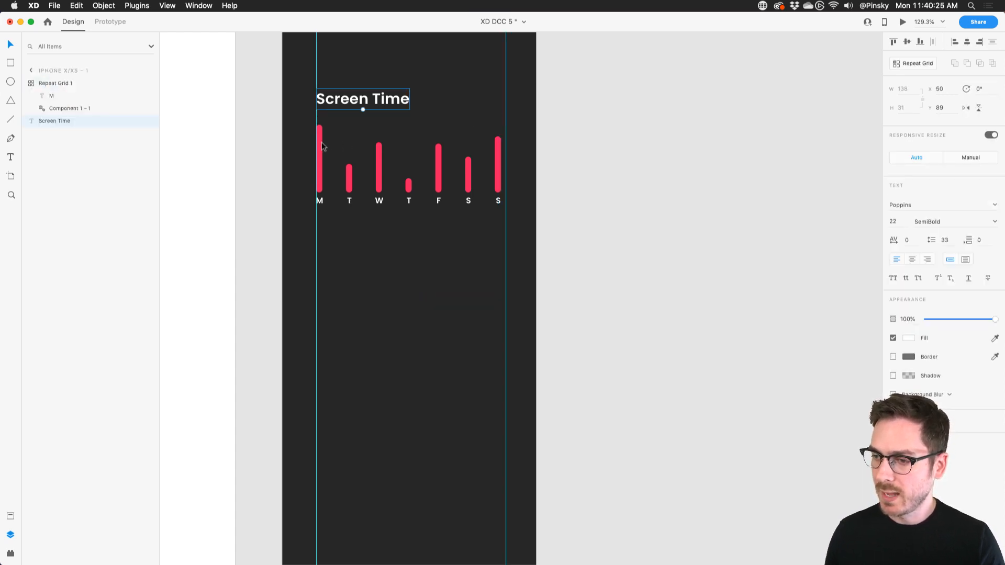
Step: Try a thicker border size of 12 on the bars' line and step the size back down
double_click(320, 146)
left_click(917, 278)
key("Down")
key("Down")
key("Down")
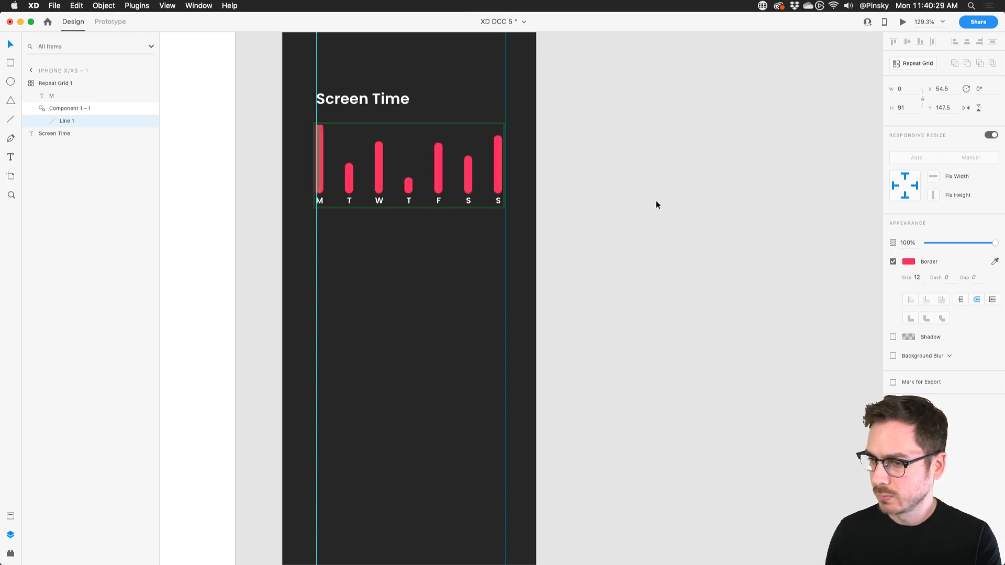
key("Down")
key("Down")
key("Down")
left_click(655, 200)
left_click(321, 137)
double_click(324, 139)
left_click(586, 146)
Step: Hide the guides on the artboard
scroll(419, 150, "down", 3)
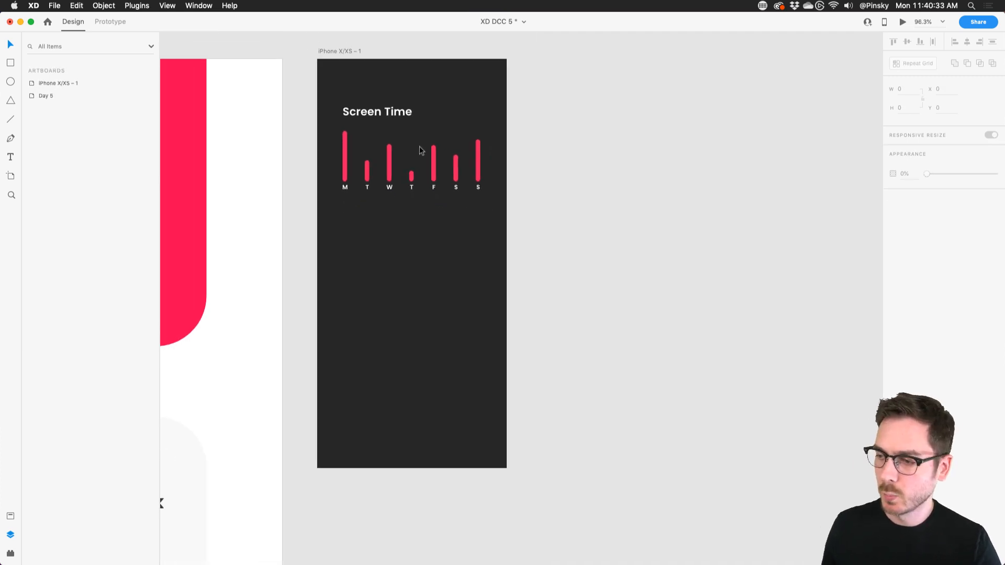
key("super+semicolon")
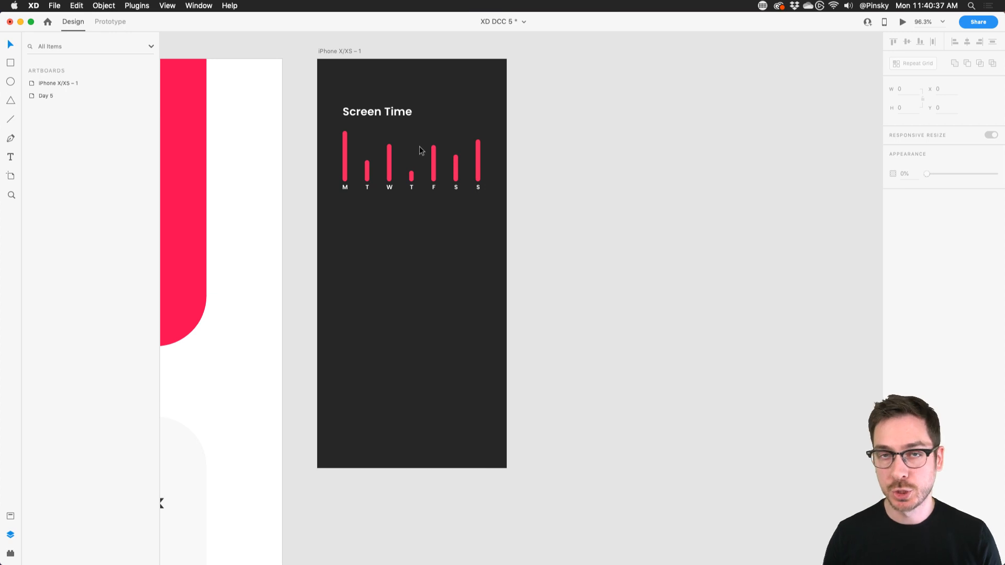
scroll(420, 151, "down", 1)
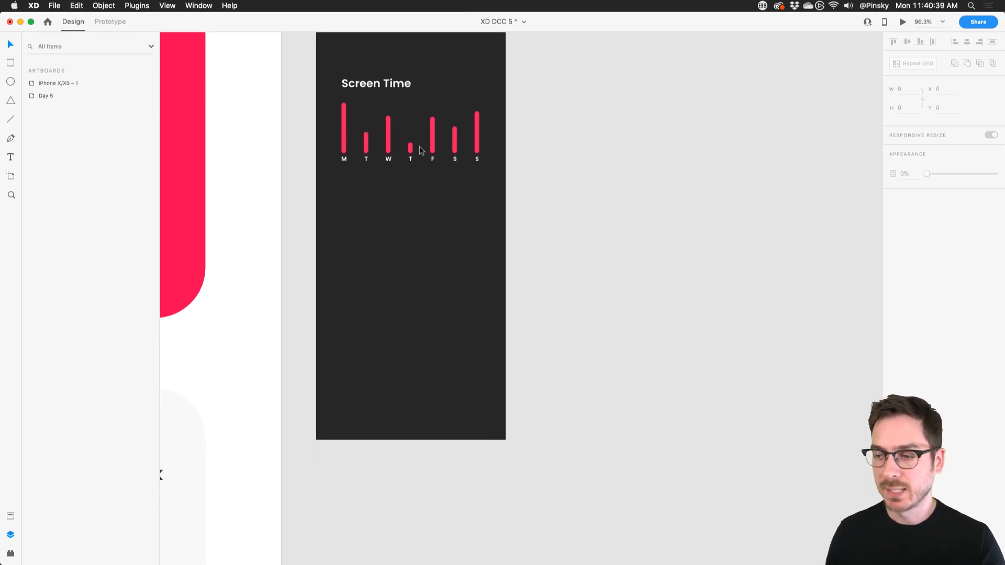
scroll(419, 146, "up", 1)
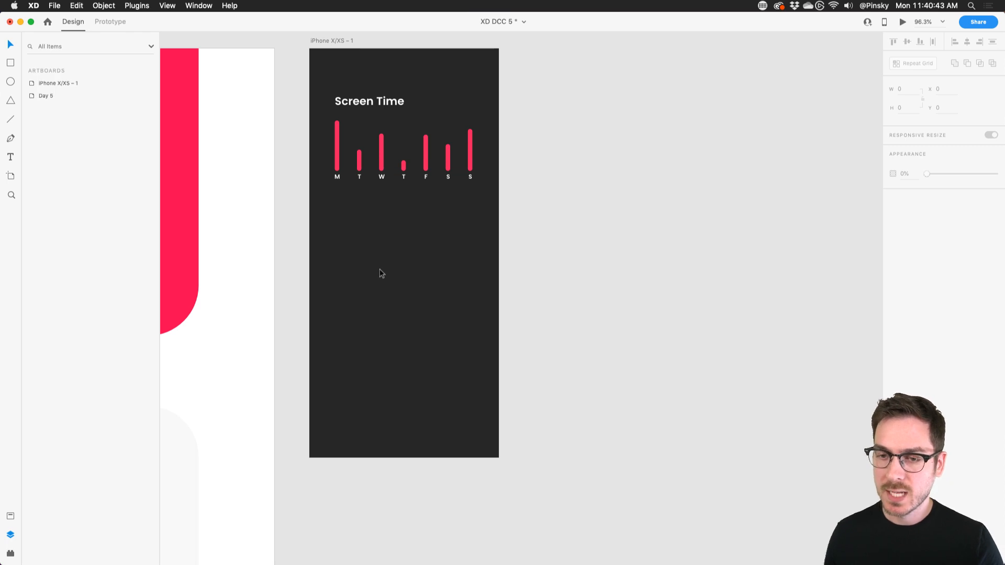
Step: Draw a white 375 by 512 rectangle at X 0, Y 300 with a corner radius of 33
left_click(10, 62)
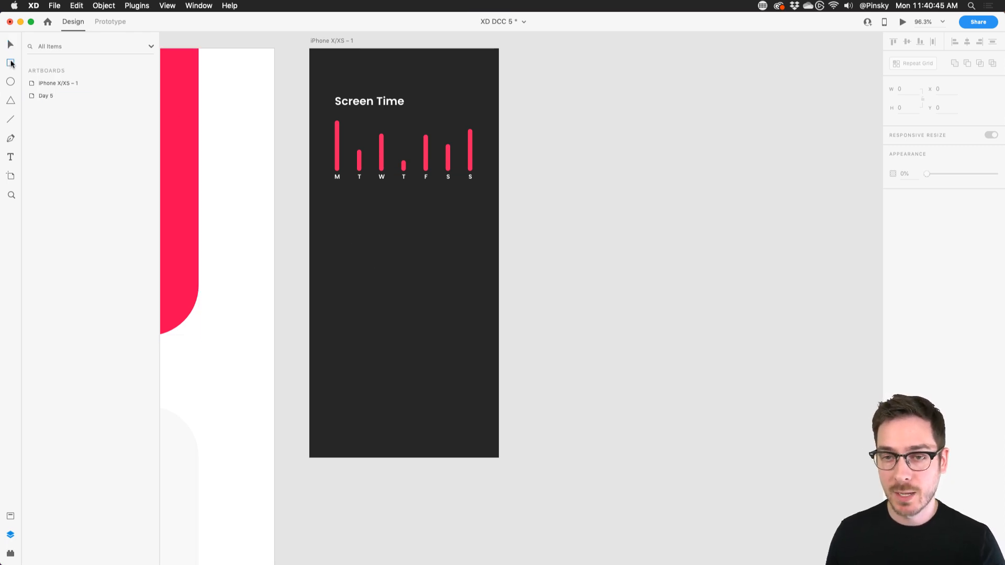
left_click_drag(307, 461, 482, 213)
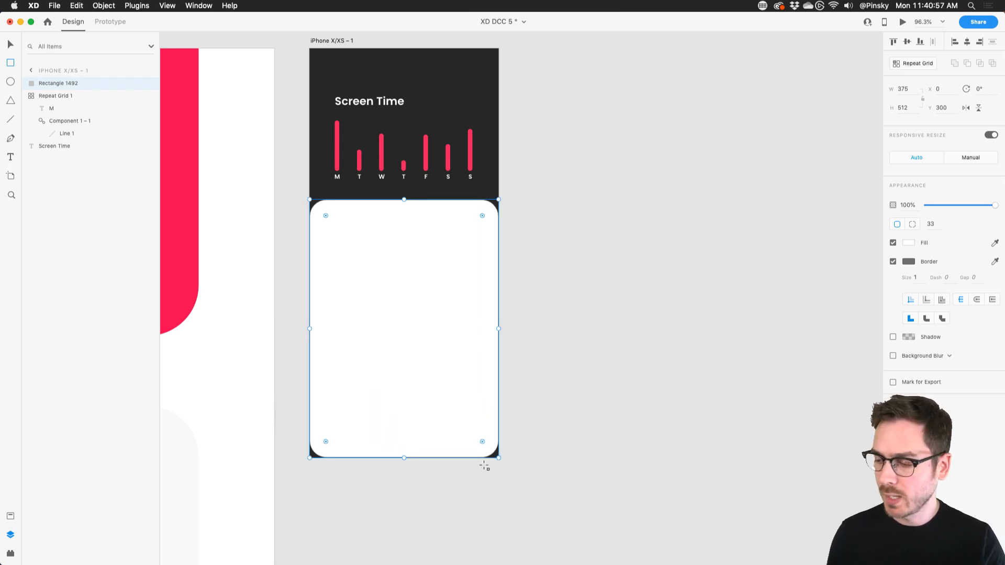
Step: Set the white panel's two lower corner radii to 0 and remove its border
left_click_drag(483, 442, 495, 453)
left_click_drag(327, 441, 292, 467)
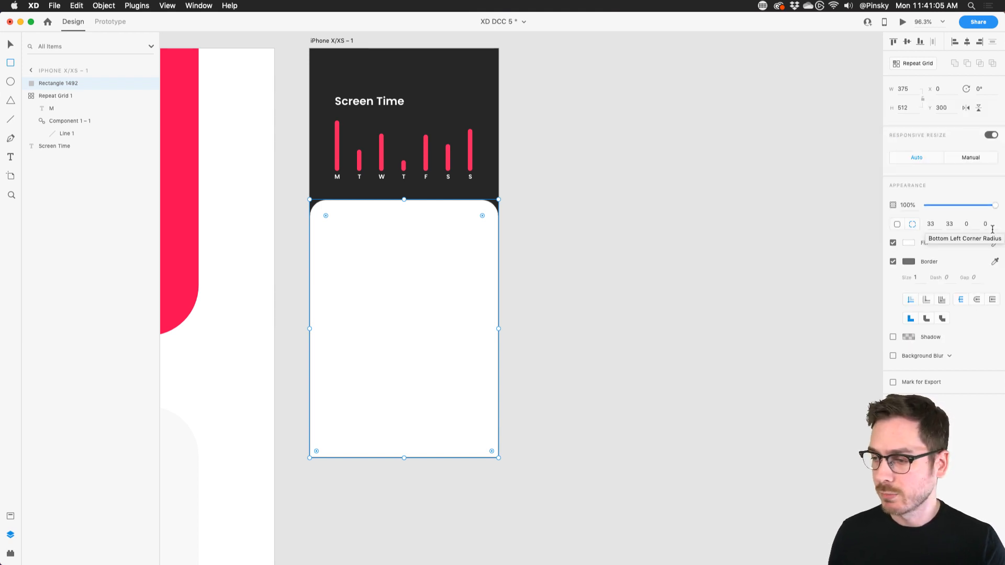
left_click(893, 262)
left_click(10, 44)
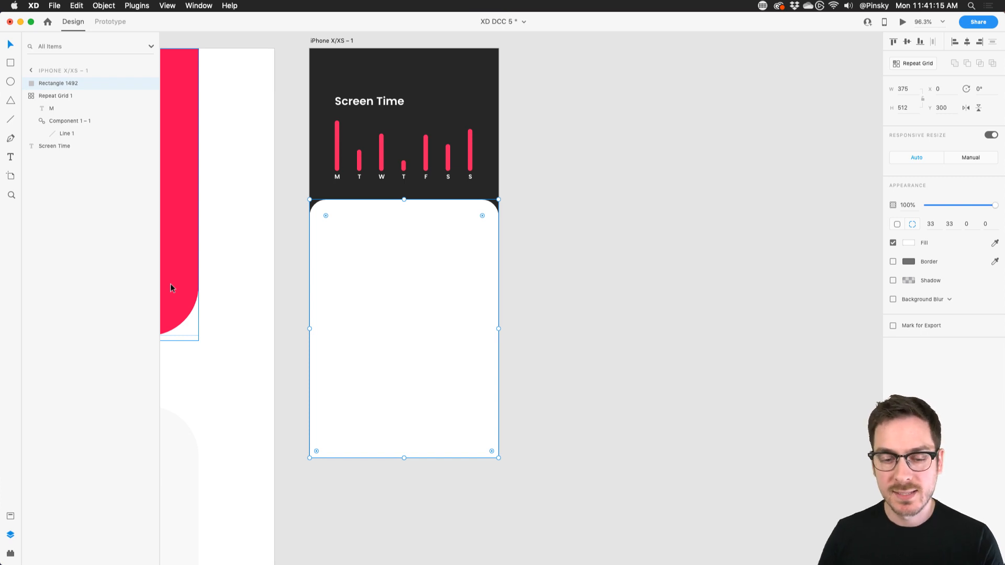
Step: Duplicate the Screen Time heading onto the white panel at X 50, Y 329
left_click(360, 98)
scroll(360, 98, "up", 5)
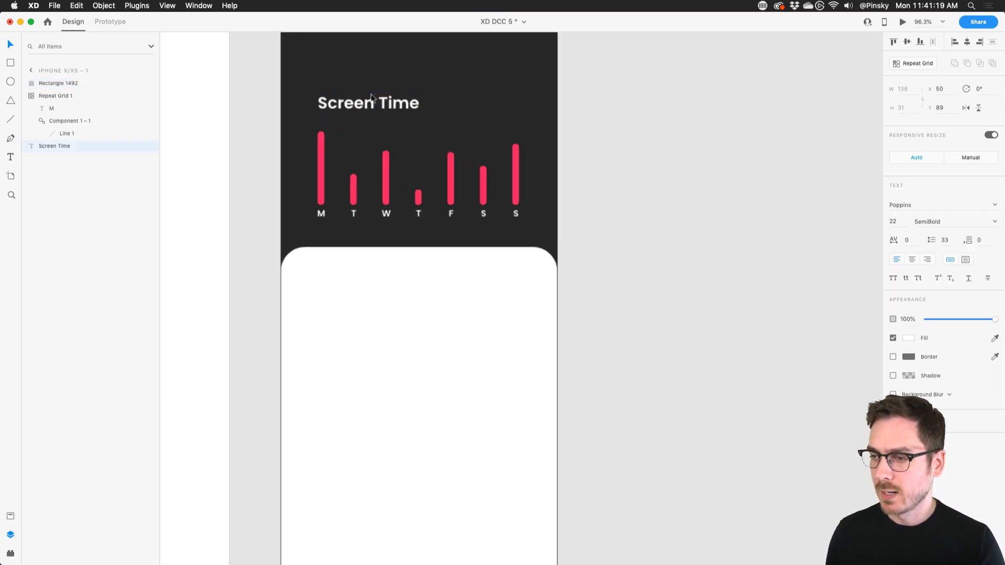
left_click_drag(360, 88, 336, 294)
Step: Give the copied heading a dark gray fill and bring it in front of the white panel at Y 331
left_click(909, 338)
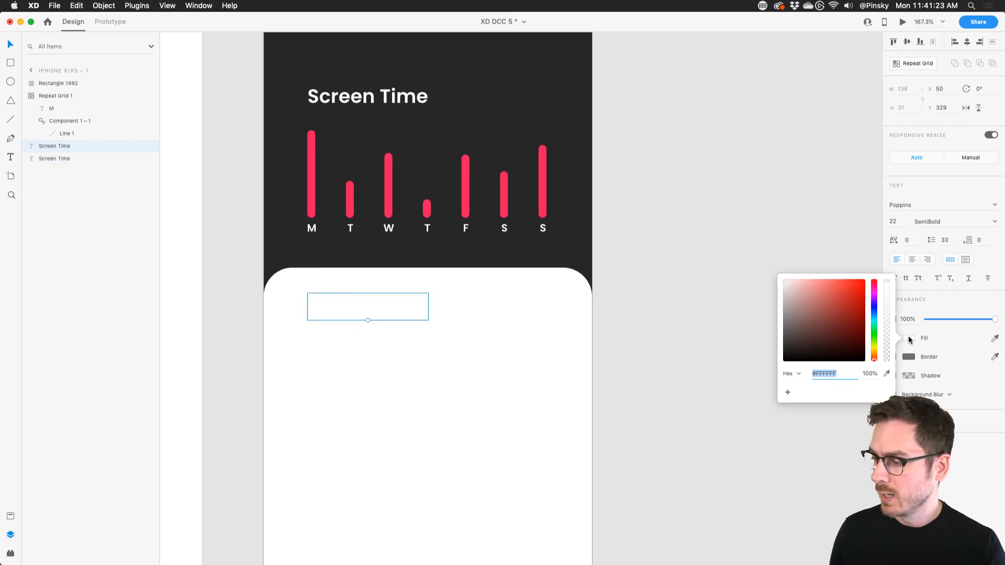
left_click_drag(806, 341, 783, 347)
left_click(965, 481)
key("super+bracketright")
key("super+bracketright")
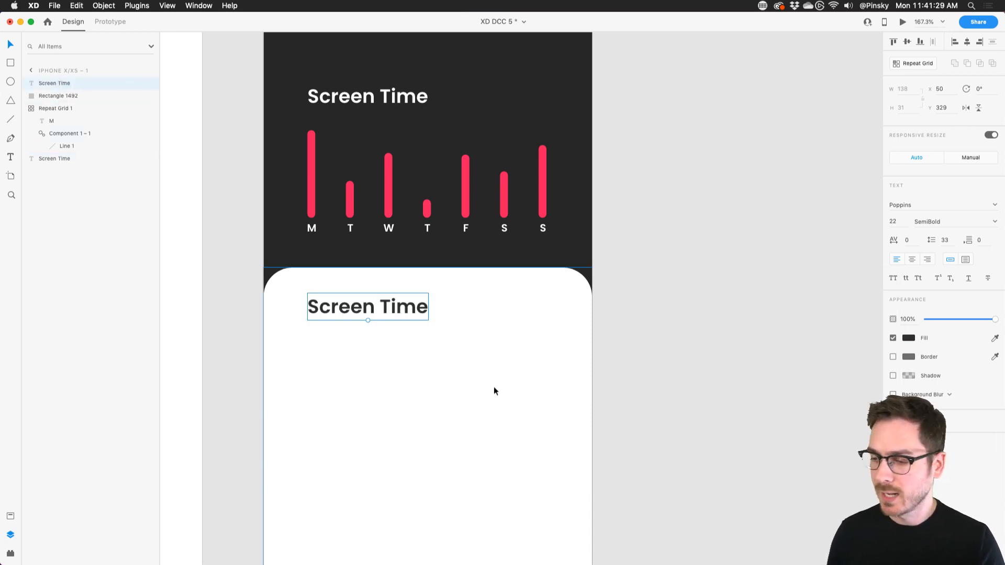
left_click_drag(332, 304, 330, 310)
Step: Draw a 43 by 43 square below the copied heading at X 50, Y 377 with a corner radius of 8
scroll(188, 259, "down", 5)
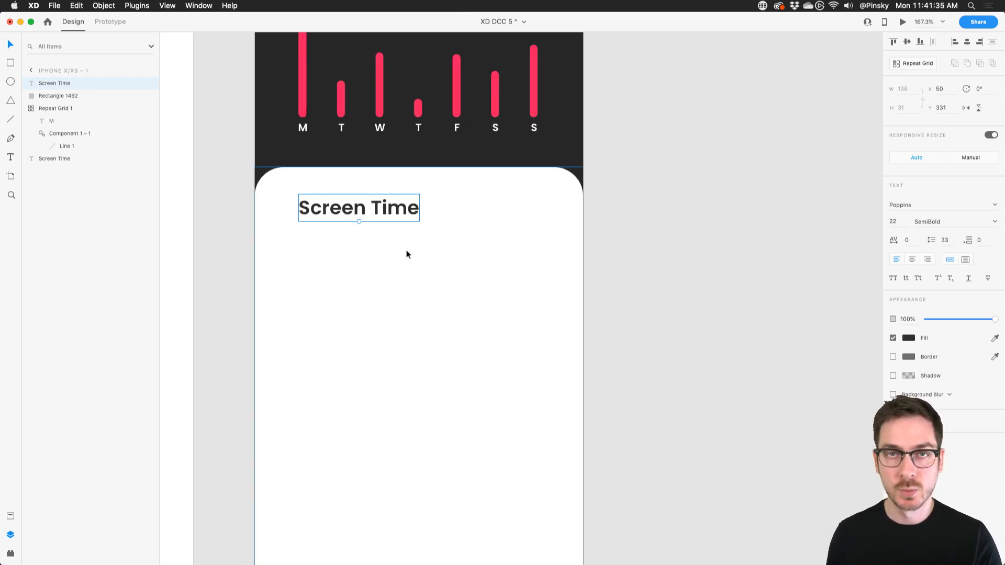
left_click(11, 63)
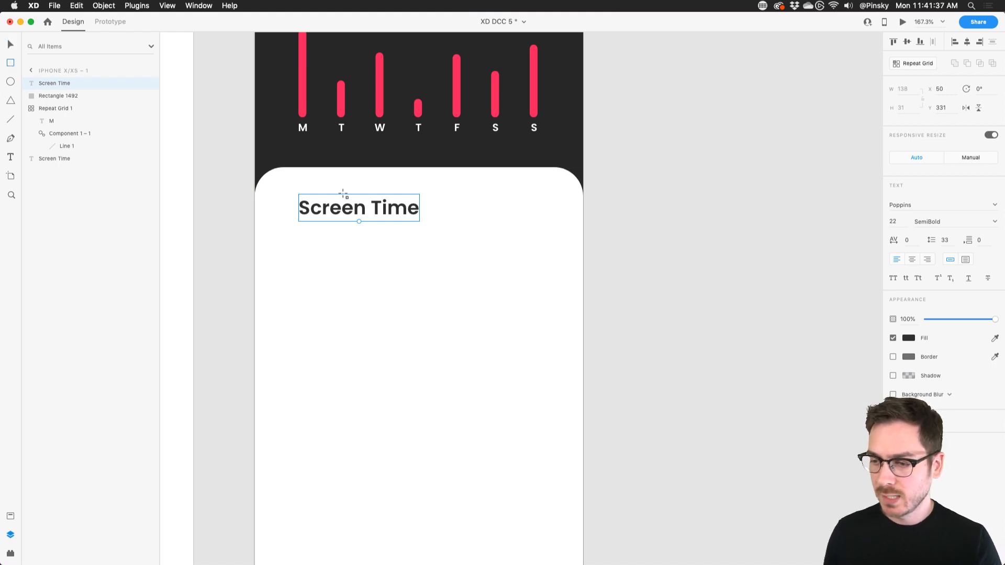
left_click_drag(299, 234, 336, 275)
scroll(336, 275, "up", 3)
left_click_drag(332, 230, 329, 232)
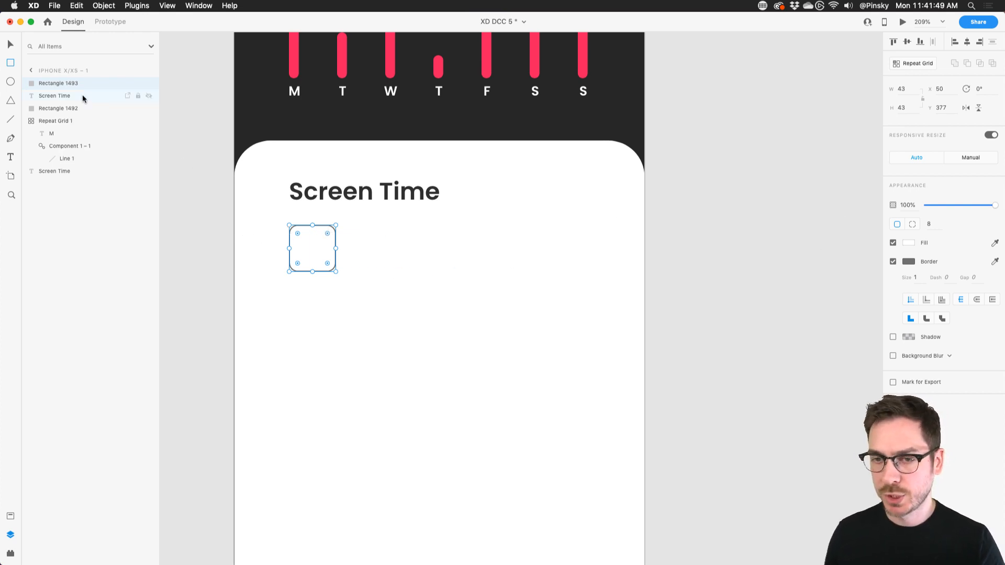
Step: Add the text "App name" beside the rounded square at font size 16, positioned at X 101, Y 376
left_click(10, 157)
left_click(355, 238)
type("App name")
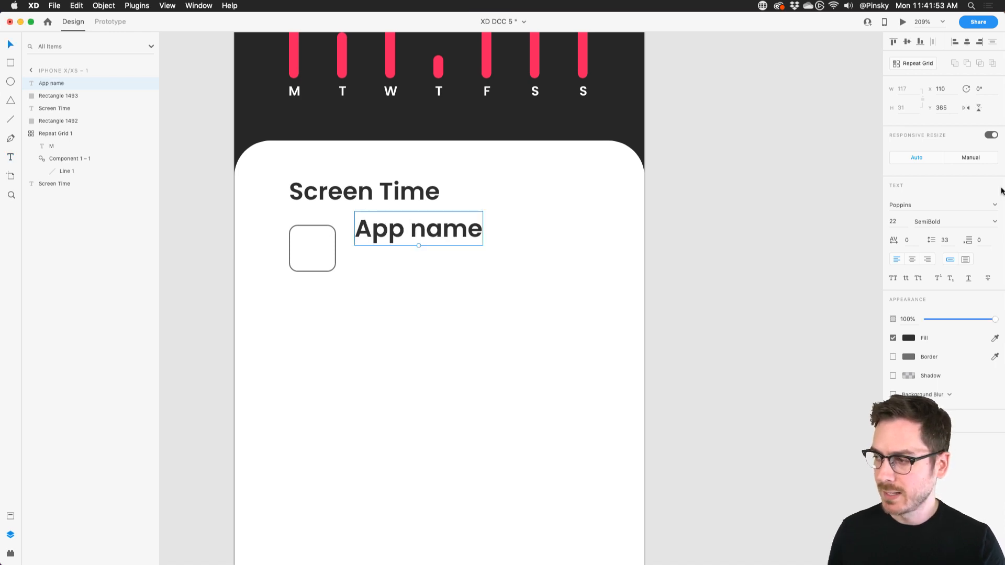
key("Down")
key("Down")
key("Down")
key("Down")
key("Down")
key("Down")
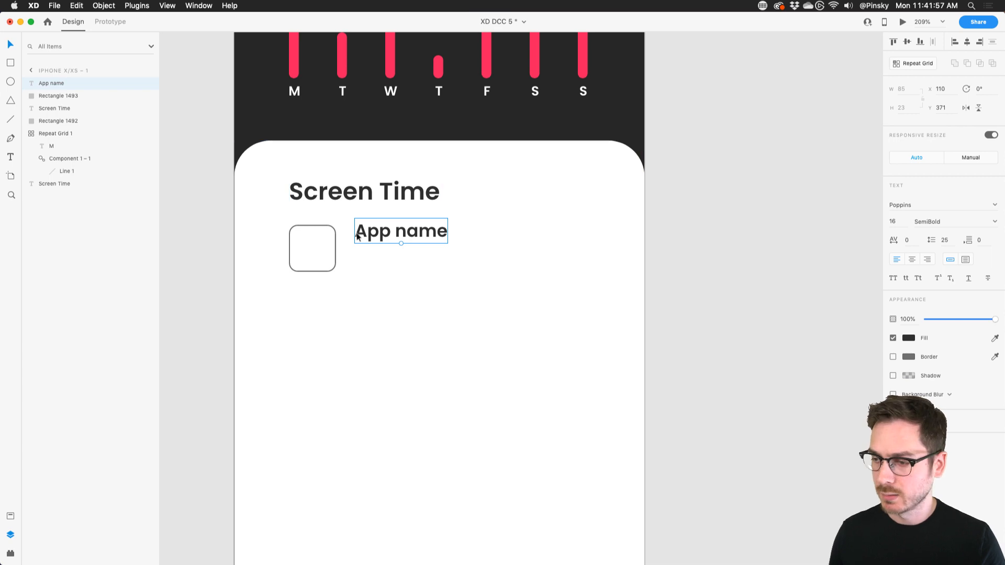
left_click_drag(399, 231, 388, 237)
Step: Examine how the Apple example in the Inspiration section lays out its app usage rows
scroll(396, 236, "right", 5)
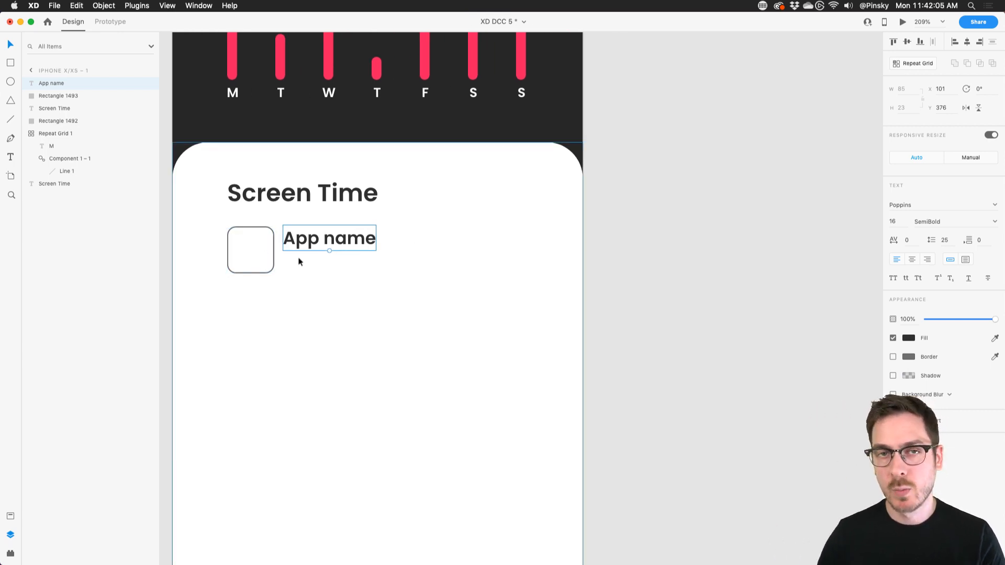
scroll(299, 258, "left", 20)
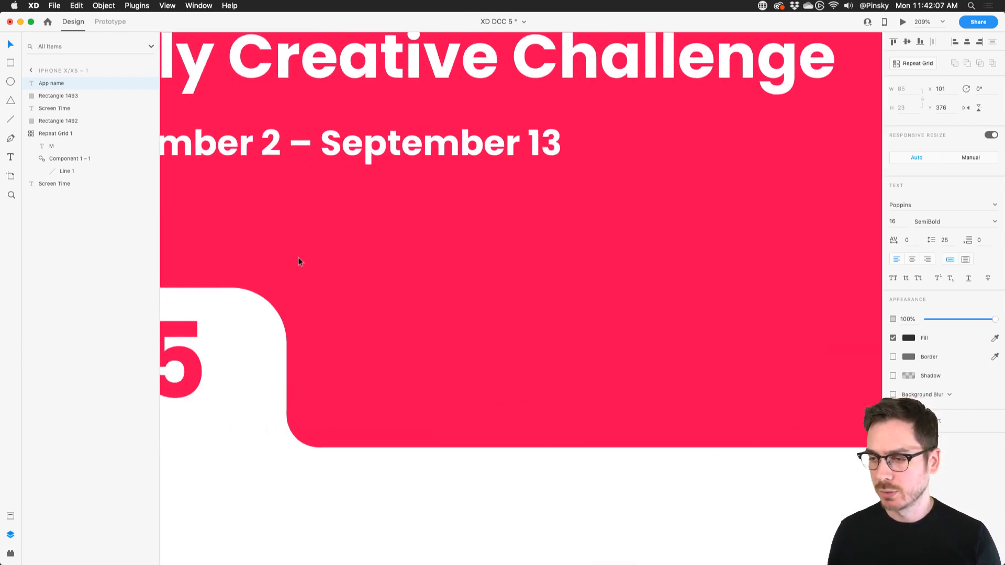
scroll(298, 258, "down", 5)
scroll(298, 258, "down", 15)
scroll(298, 258, "left", 5)
scroll(225, 122, "up", 5)
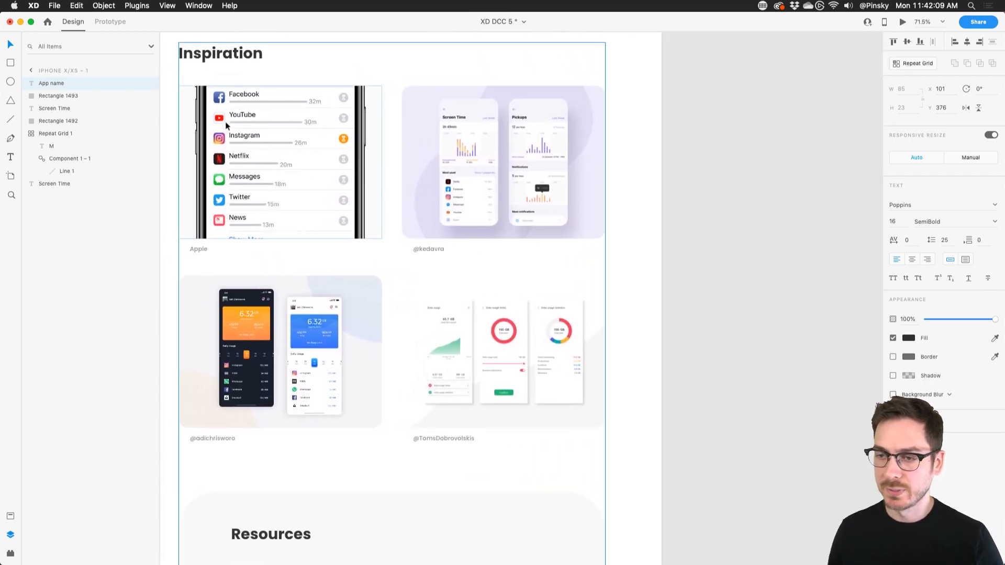
scroll(226, 121, "up", 10)
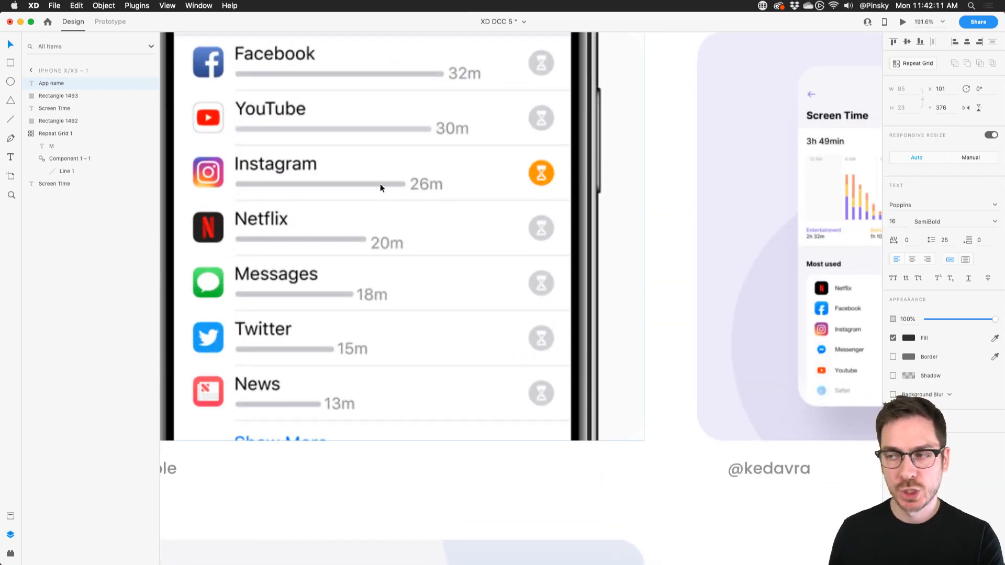
scroll(383, 186, "down", 10)
scroll(384, 185, "right", 10)
scroll(384, 185, "up", 10)
scroll(384, 185, "left", 2)
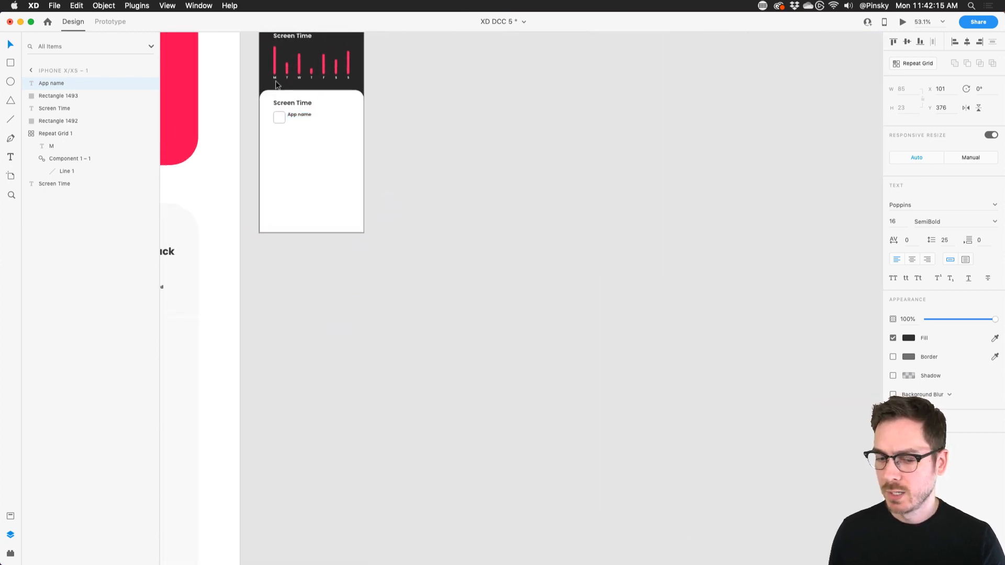
Step: Draw a horizontal line 124 wide beneath the App name text at X 101.5, Y 411.5
scroll(276, 84, "up", 10)
scroll(355, 225, "up", 3)
key("l")
left_click_drag(315, 246, 514, 246)
Step: Style the line under App name with border size 4, round caps and the color #C4C4C4
left_click(921, 242)
key("Up")
key("Up")
key("Up")
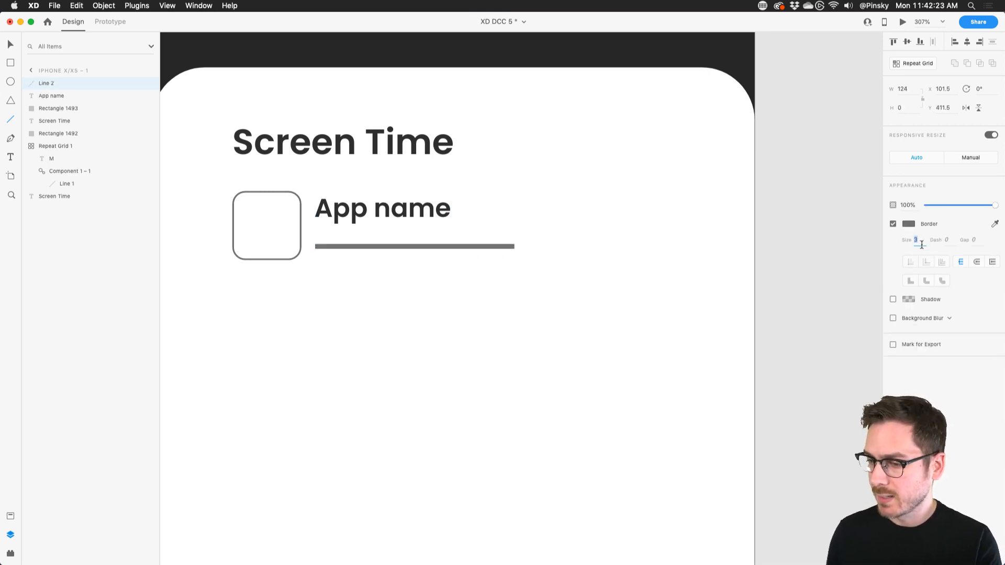
left_click(979, 263)
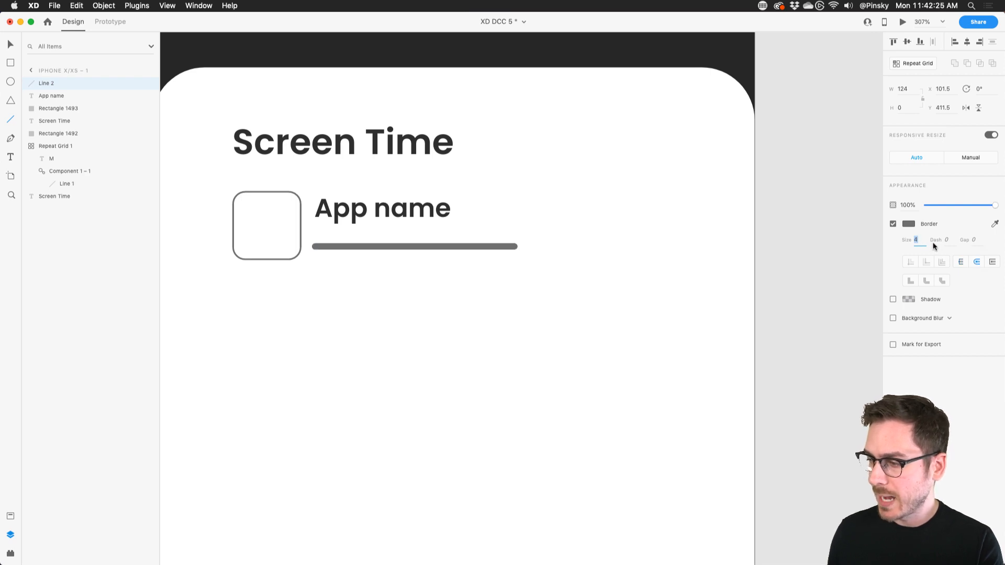
left_click(910, 224)
left_click_drag(790, 217, 769, 186)
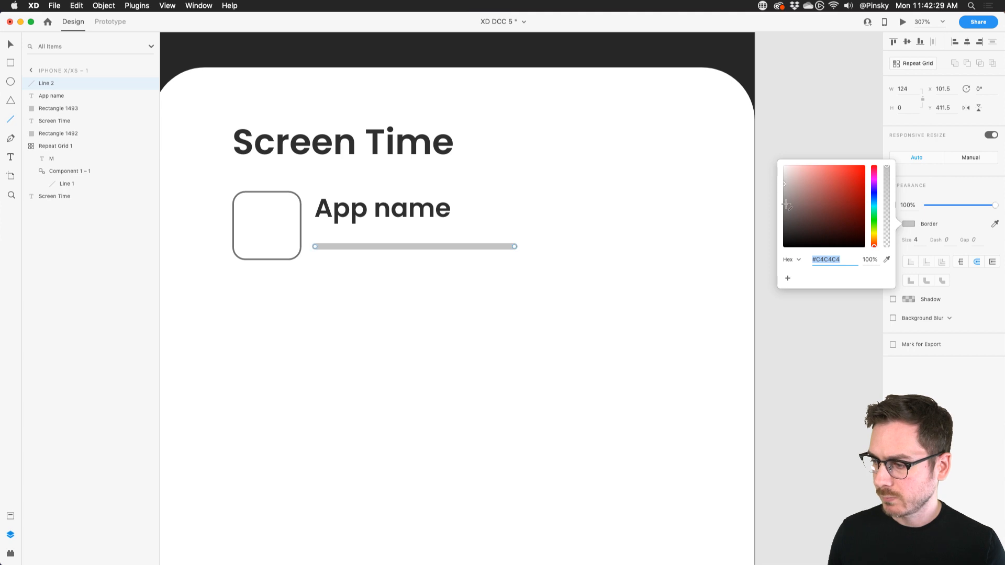
left_click(921, 378)
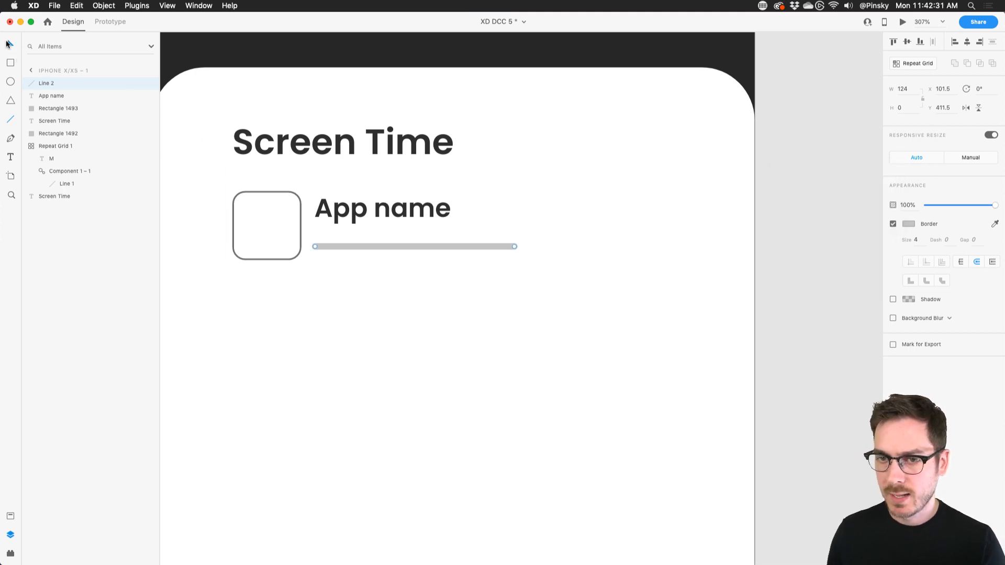
Step: Add the text "5h" just past the end of the gray line
key("t")
left_click(525, 255)
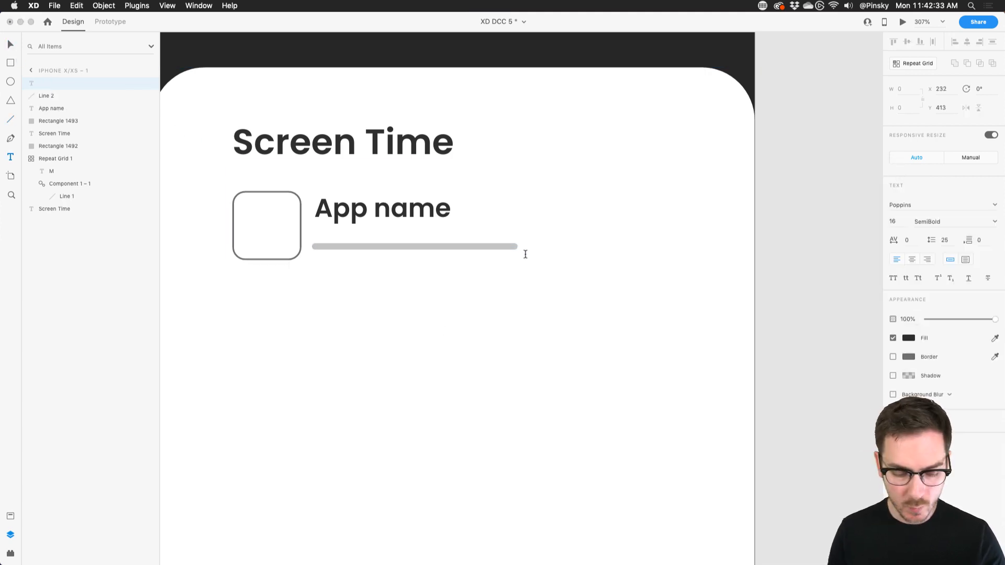
type("24")
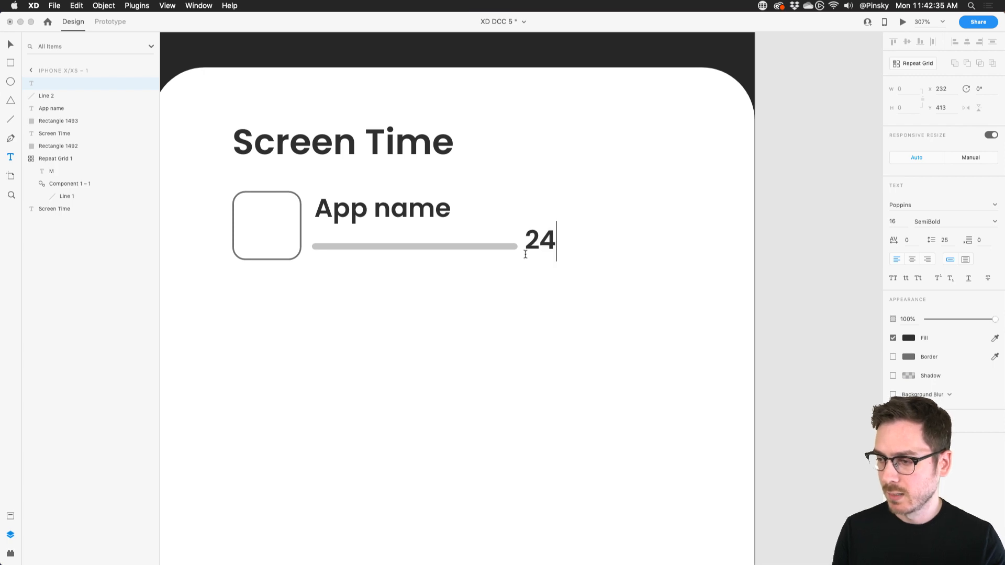
key("BackSpace")
key("BackSpace")
type("5h")
key("Escape")
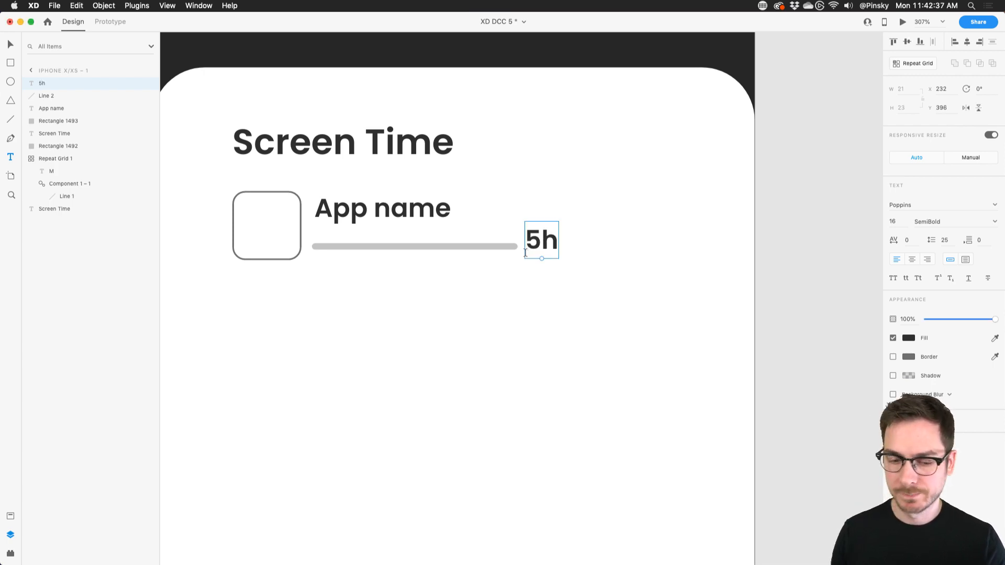
Step: Style the 5h text as size 12 Medium in the line's gray and position it at X 233, Y 403
left_click(895, 221)
type("12")
key("Return")
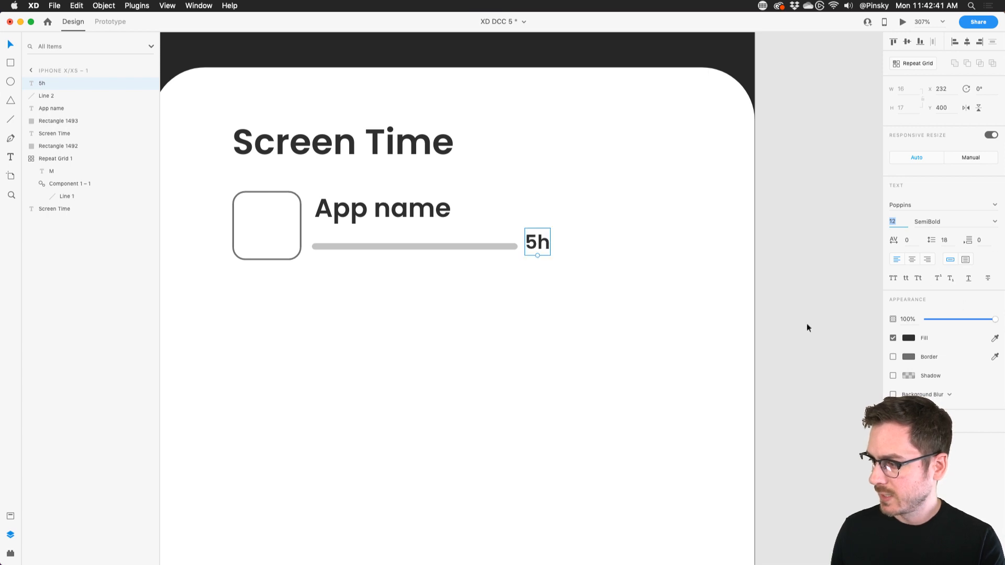
left_click(995, 338)
left_click(508, 245)
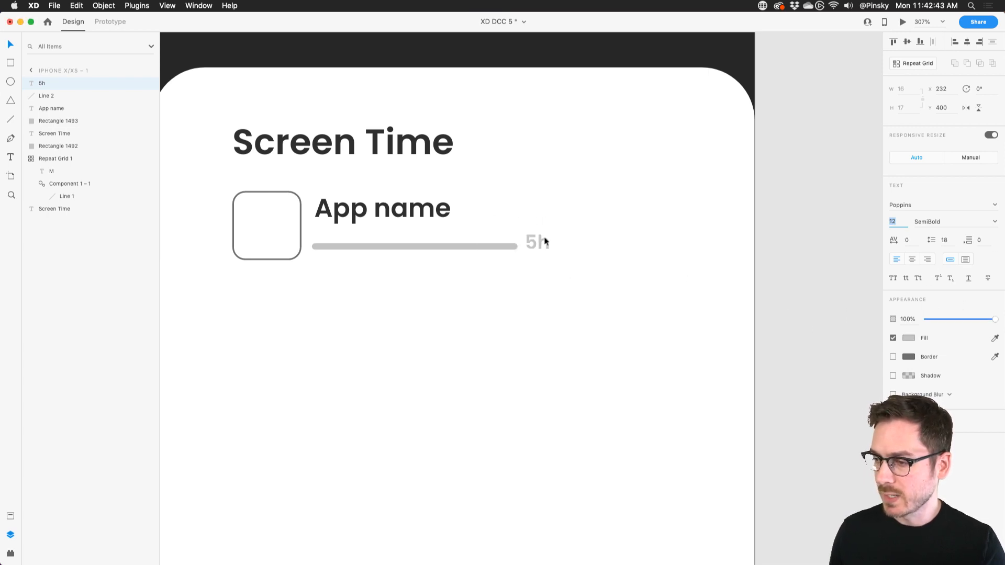
left_click(996, 222)
left_click(924, 272)
left_click_drag(533, 243, 538, 244)
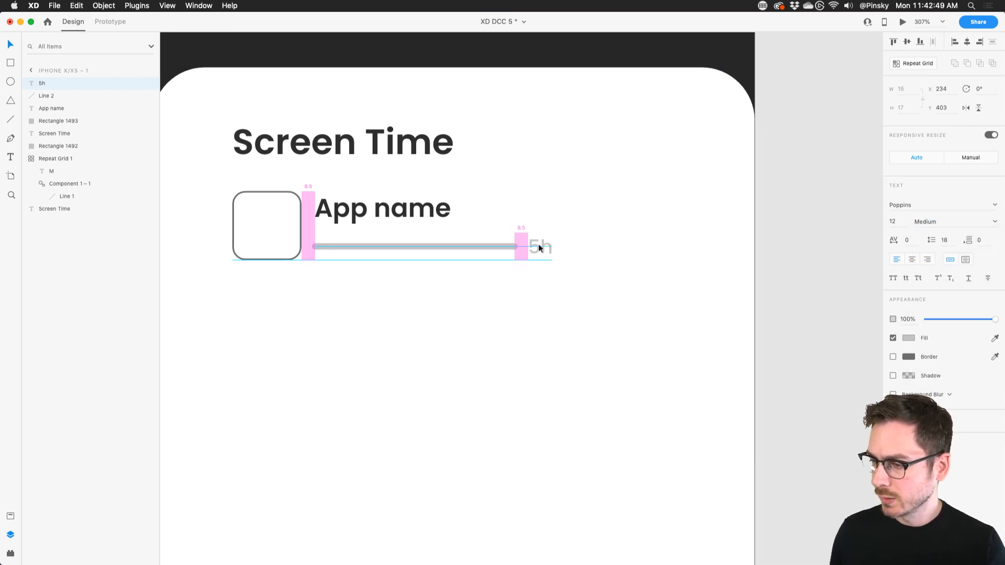
key("Left")
Step: Lock the white panel rectangle and move its heading together with the app row to X 29
scroll(540, 248, "down", 3)
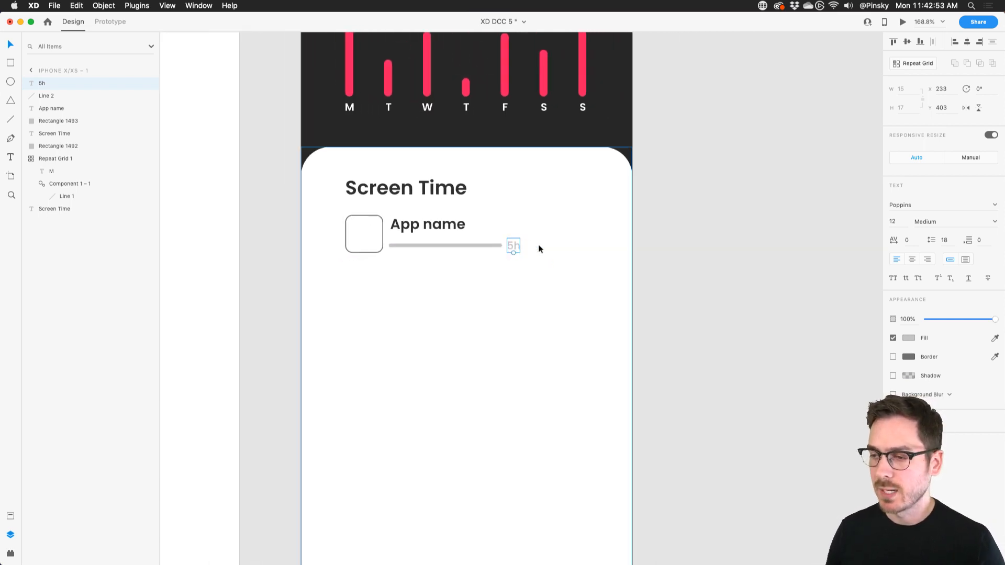
left_click(484, 278)
left_click(149, 146)
left_click(148, 147)
left_click(138, 146)
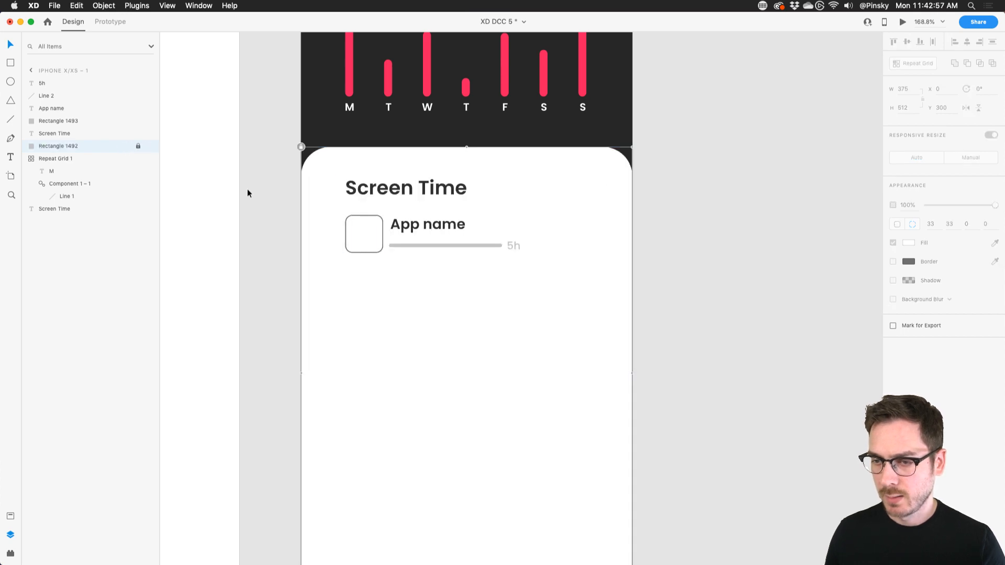
left_click_drag(518, 285, 355, 181)
left_click_drag(365, 184, 348, 183)
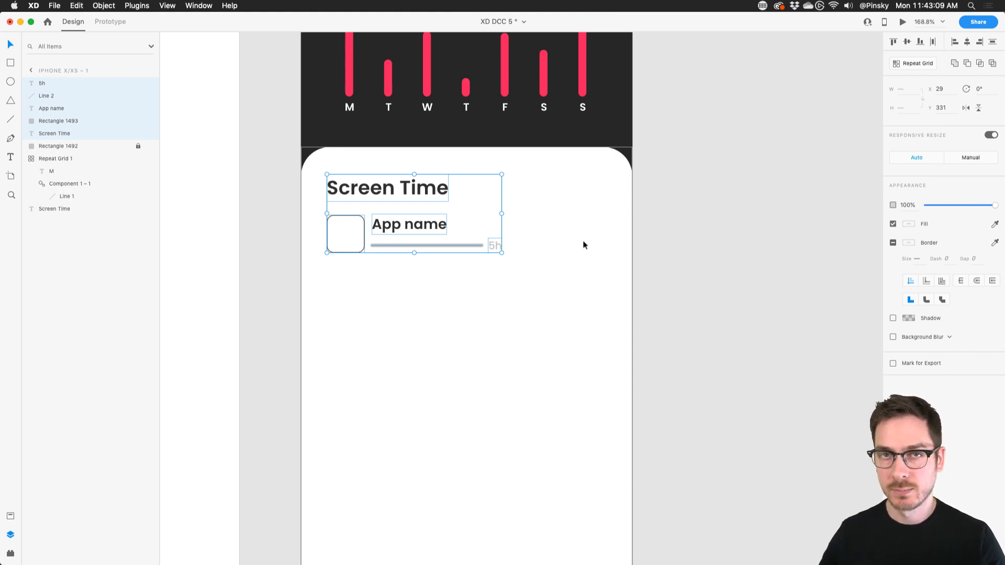
Step: Draw a 38 by 38 circle at X 307, Y 377 with the line's gray as fill and no border
left_click(10, 81)
mouse_move(571, 225)
left_mouse_down()
mouse_move(606, 261)
mouse_move(592, 228)
left_mouse_up()
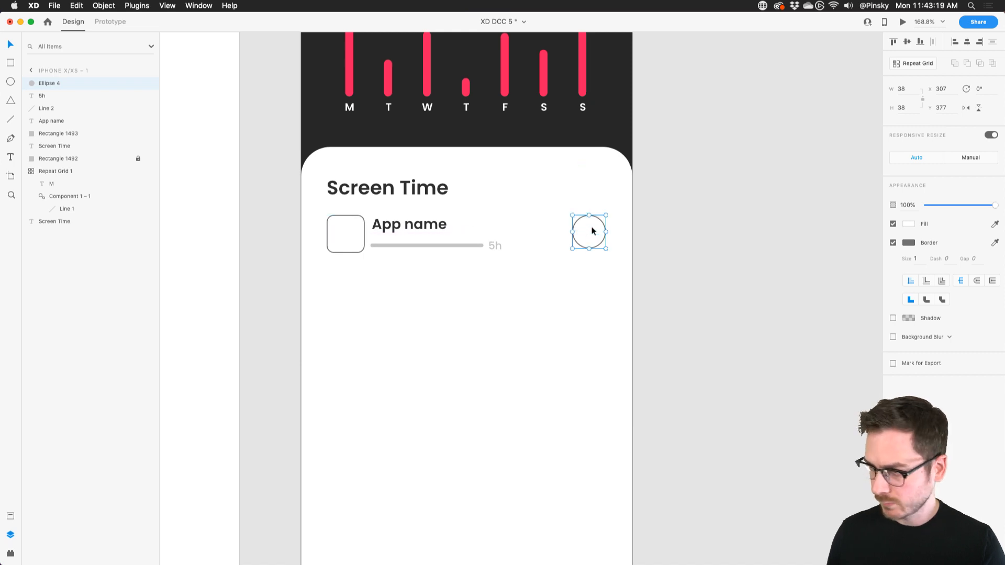
scroll(593, 231, "up", 5)
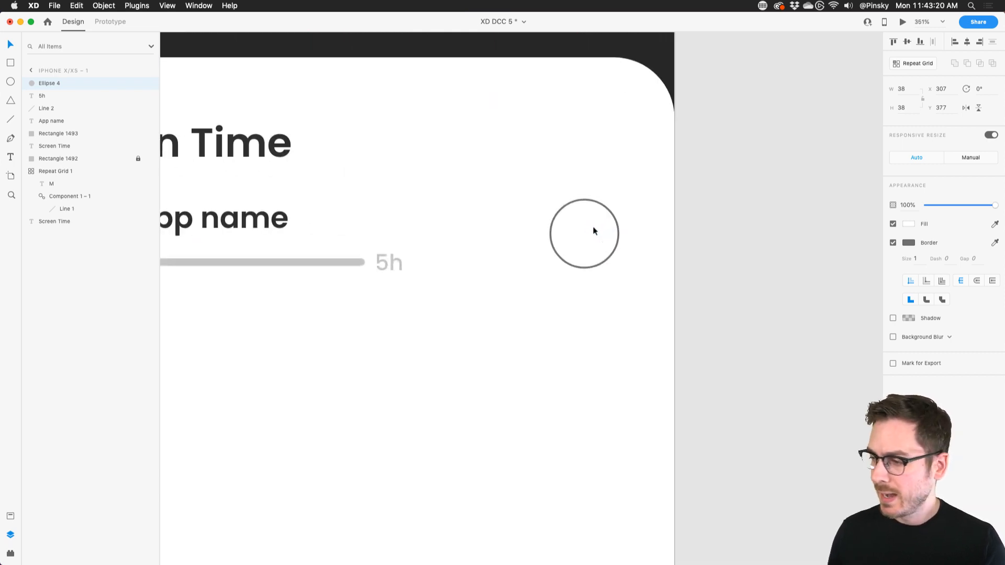
left_click(994, 243)
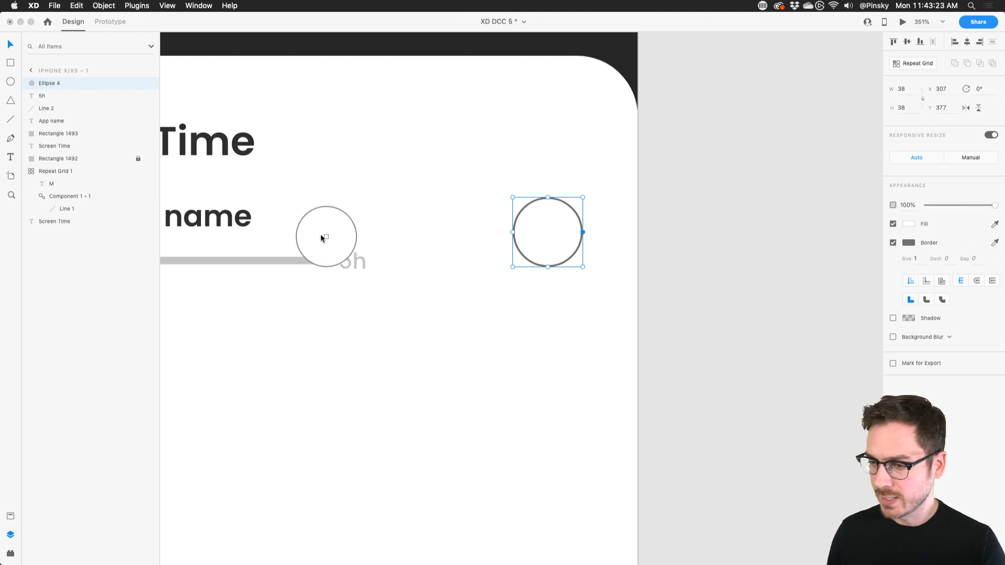
left_click(286, 259)
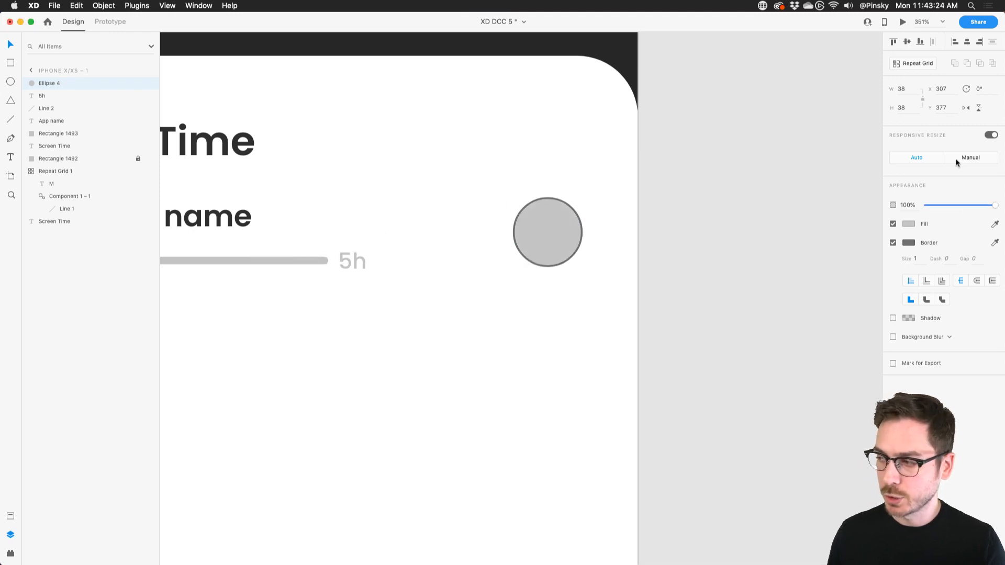
left_click(894, 243)
left_click(546, 240)
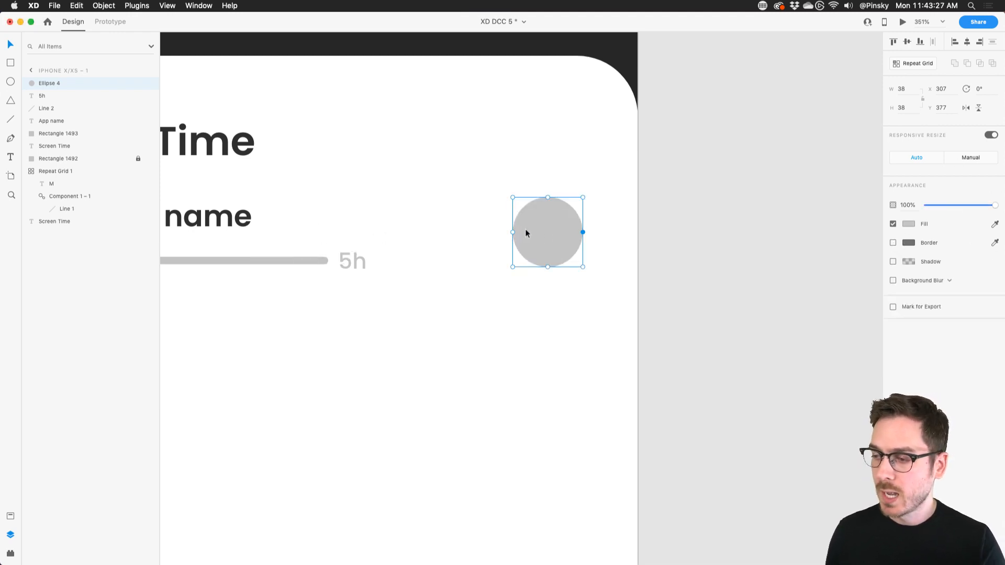
Step: Switch to the Nucleo icon app
key("alt+space")
type("nm")
key("BackSpace")
key("BackSpace")
type("nud")
key("Return")
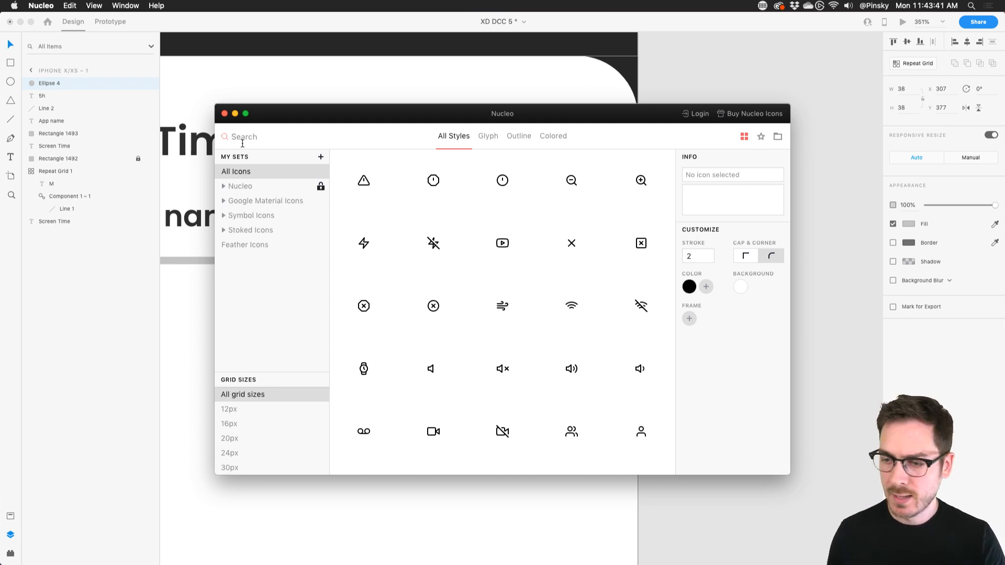
Step: Search the Stoked Icons set for "time" and for "clock"
left_click(240, 230)
left_click(239, 145)
type("time")
key("super+a")
type("clock")
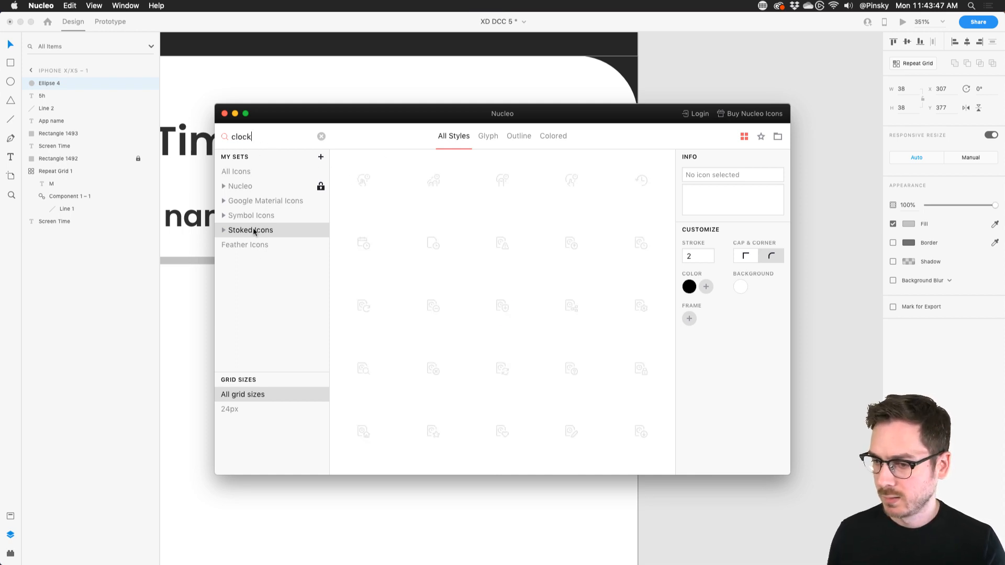
Step: Browse the Symbol Icons set instead and search it for "time"
left_click(253, 216)
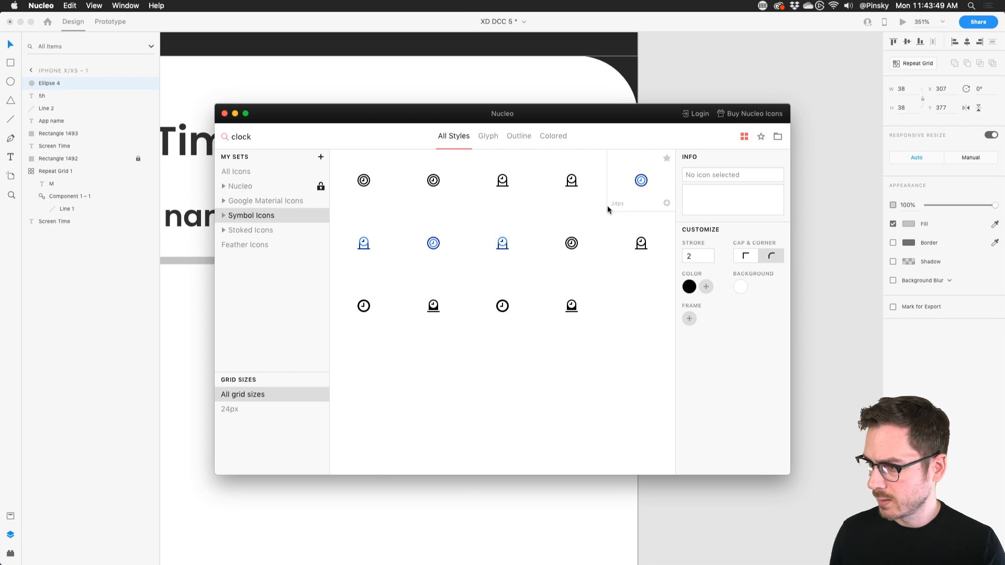
left_click(257, 142)
key("super+a")
type("time")
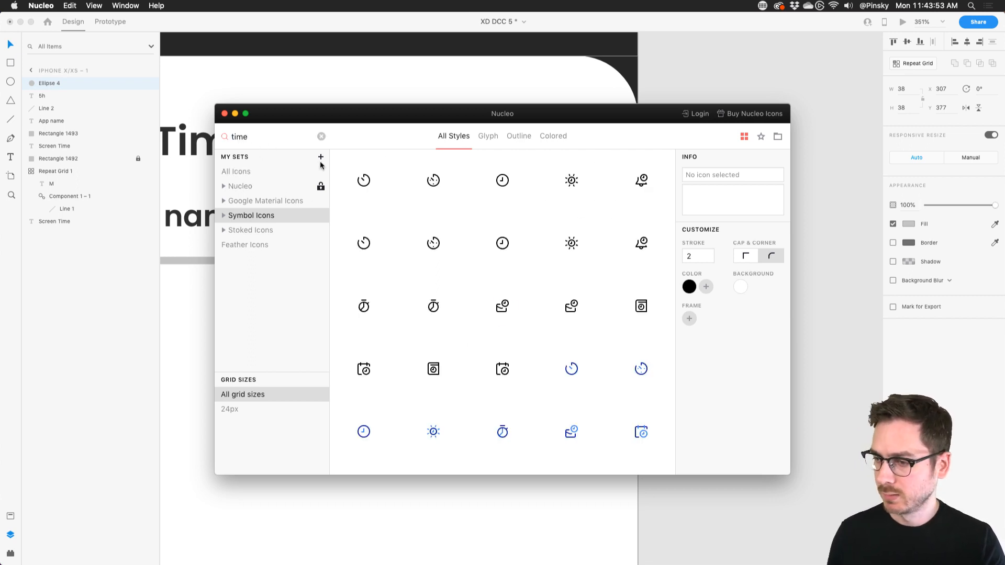
Step: Place the timer icon from Nucleo on the gray circle in the app row and make its border white
left_click_drag(369, 181, 548, 233)
left_click(909, 243)
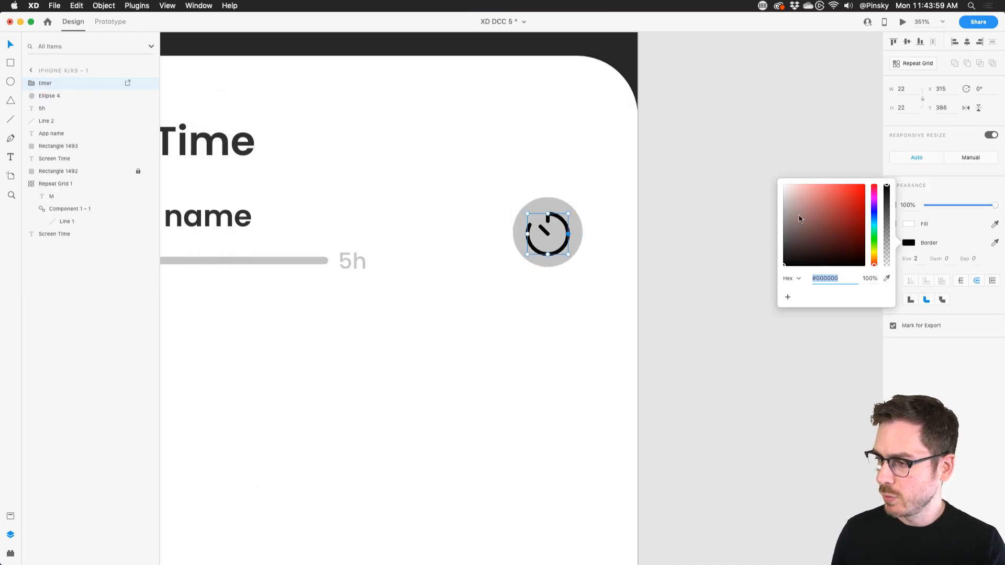
left_click_drag(801, 219, 749, 148)
key("Escape")
Step: Shrink the timer icon to 18 by 18 at X 317, Y 388 within the gray circle
scroll(675, 282, "down", 5)
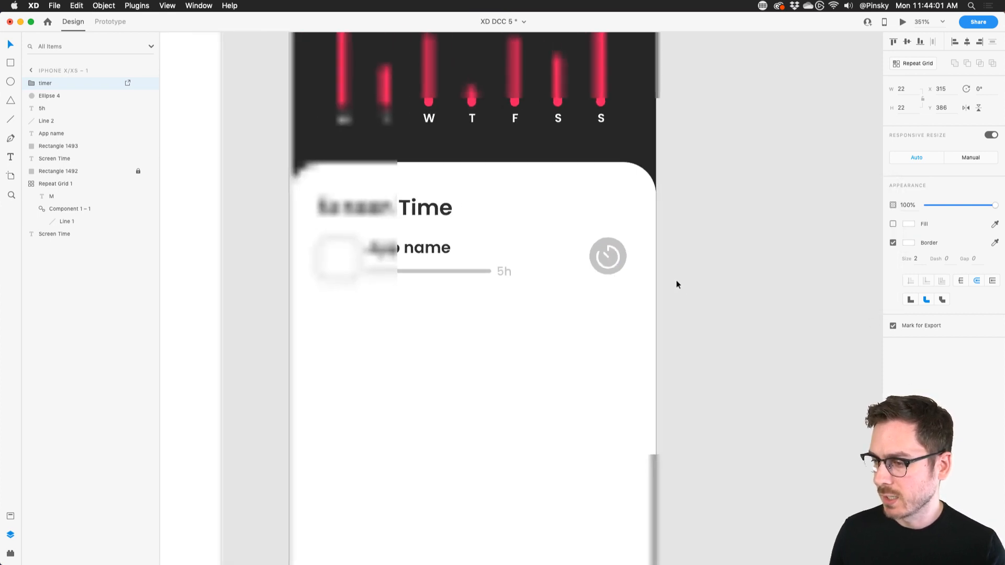
scroll(632, 265, "up", 5)
left_click_drag(606, 229, 596, 231)
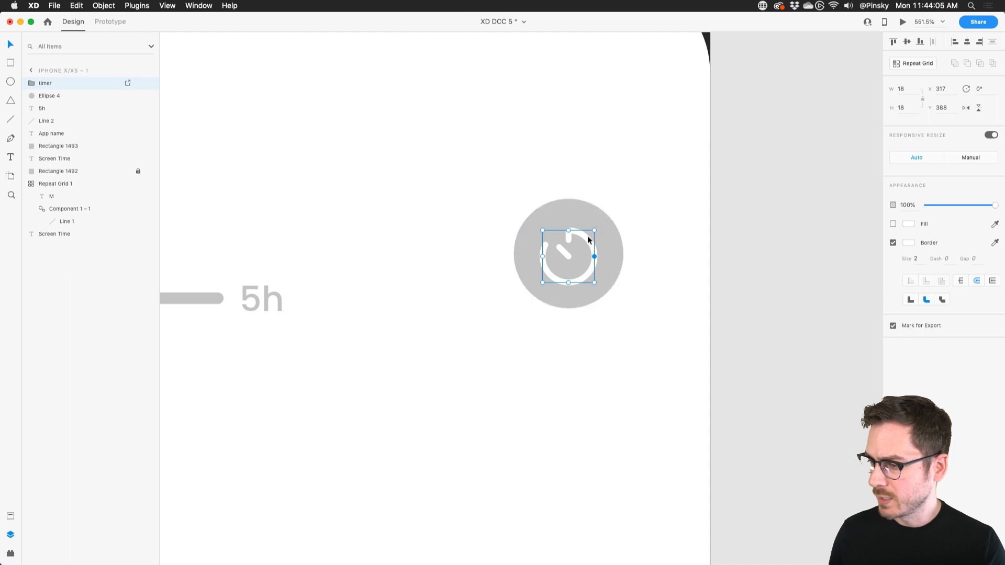
scroll(589, 239, "down", 5)
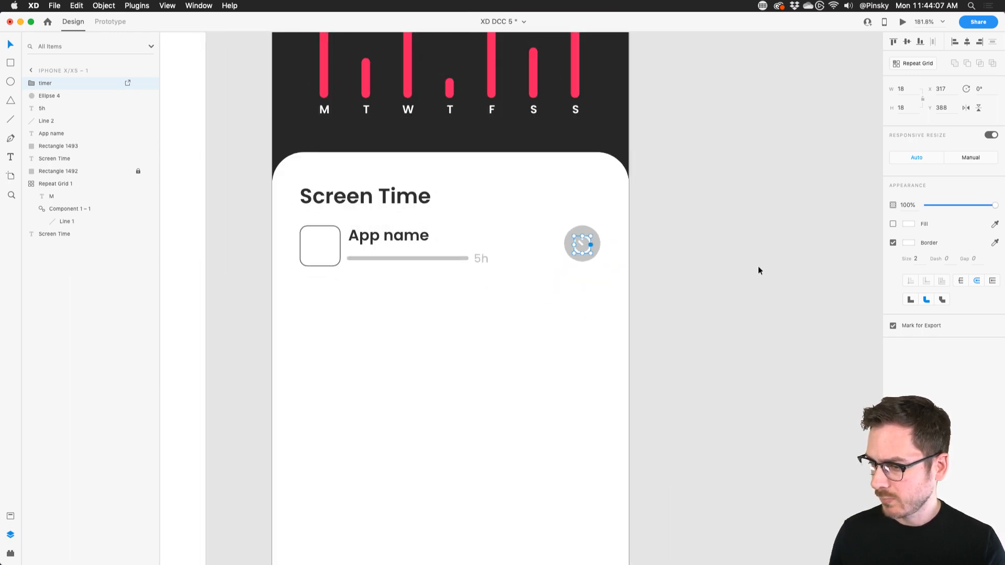
left_click(759, 269)
Step: Turn the whole app name row into a Repeat Grid and extend it downward to five rows
scroll(485, 271, "down", 2)
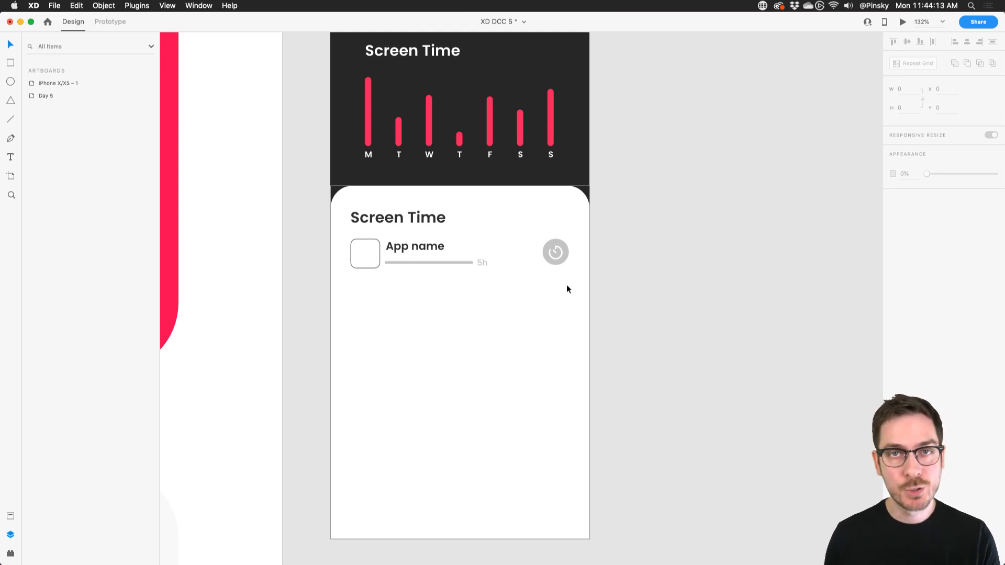
left_click_drag(567, 287, 355, 245)
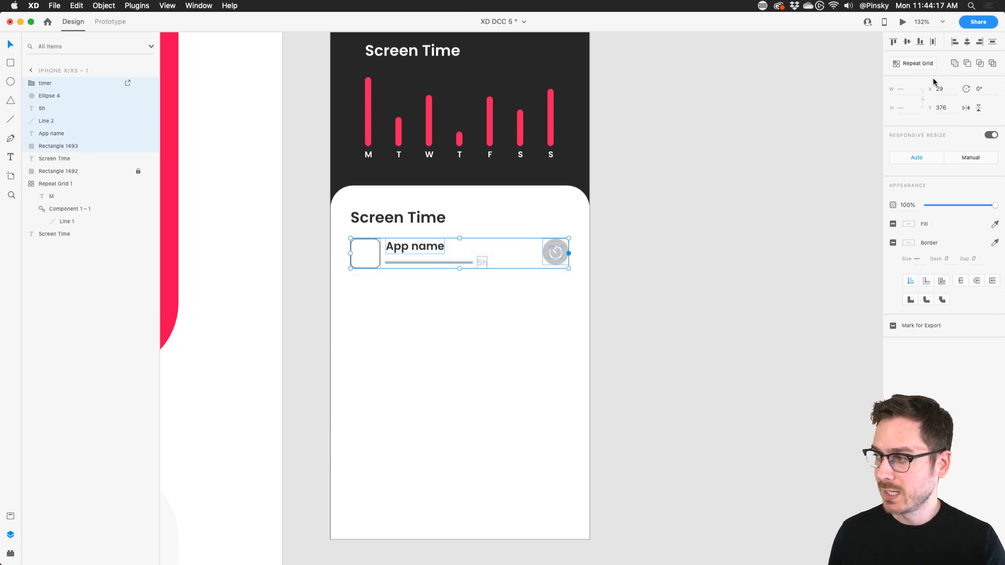
left_click(924, 64)
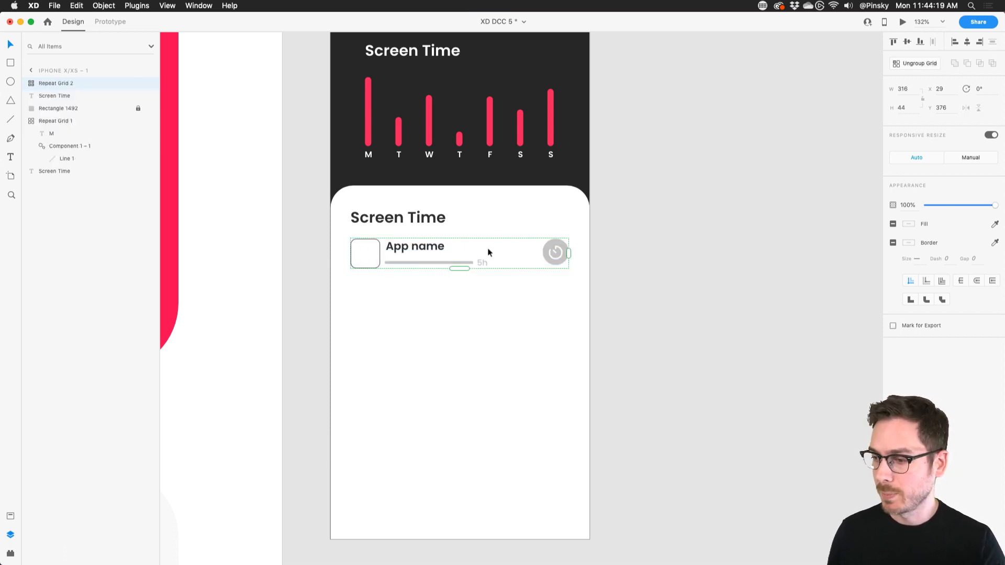
scroll(531, 224, "down", 3)
left_click_drag(459, 231, 459, 424)
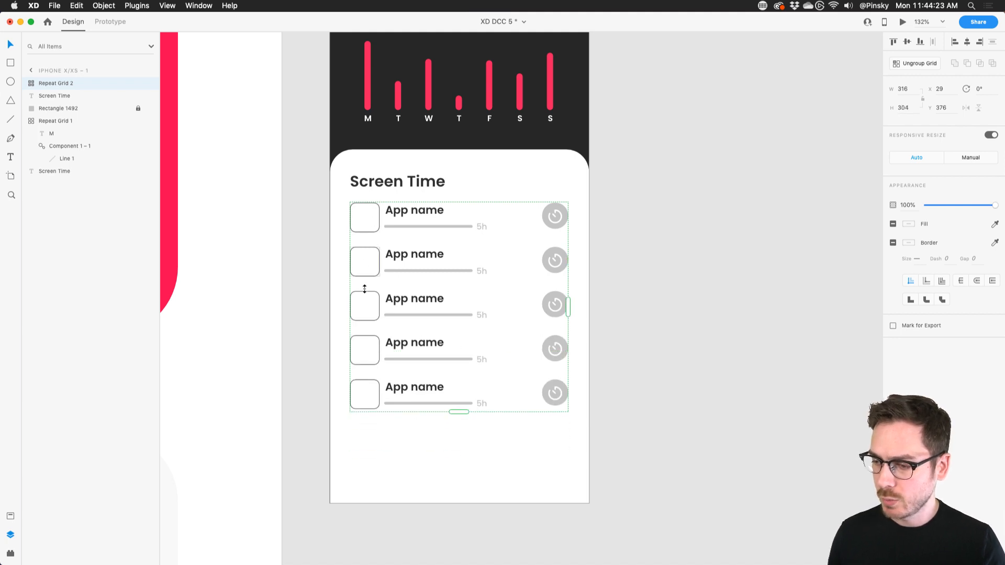
Step: Extend the app row Repeat Grid to six rows and set the spacing between the rows to 24
left_click_drag(459, 412, 459, 456)
left_click_drag(447, 417, 446, 432)
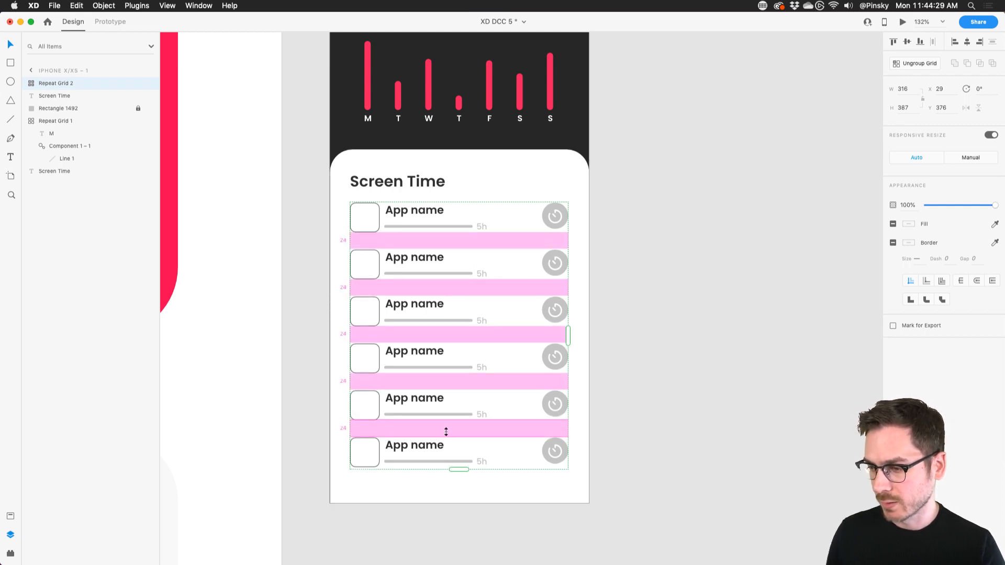
left_click(669, 256)
scroll(655, 254, "up", 1)
scroll(654, 255, "right", 1)
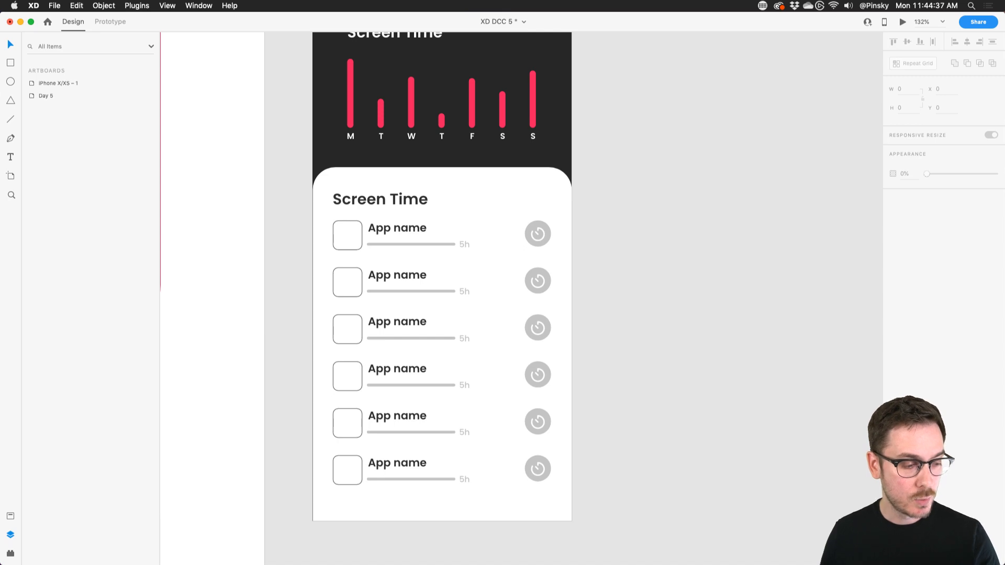
Step: Fill the grid's icon squares with images 1 to 6 from the App Icons folder in Finder and remove the squares' border
key("super+Tab")
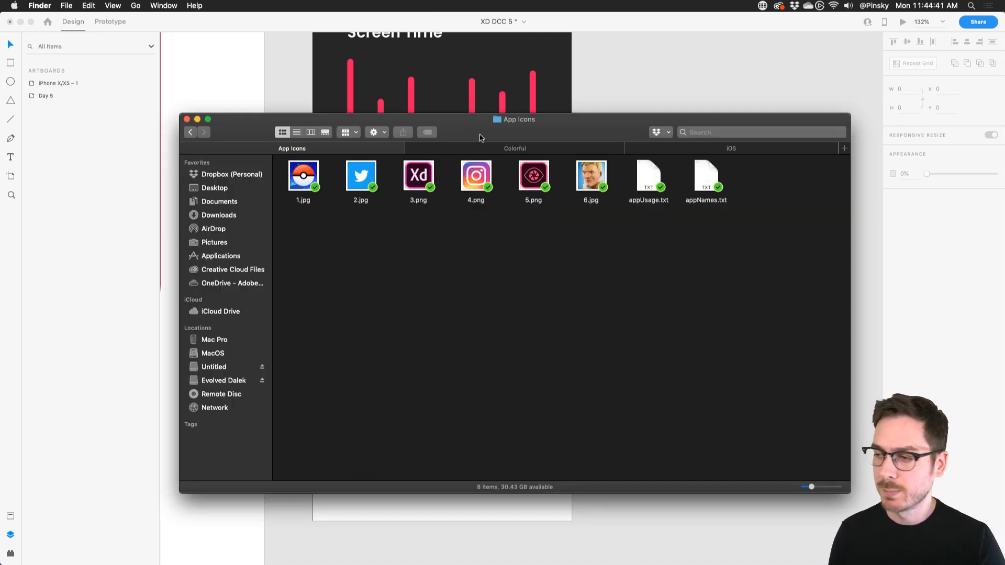
left_click_drag(291, 218, 583, 171)
left_click_drag(581, 136, 657, 314)
left_click_drag(384, 355, 349, 236)
left_click(349, 237)
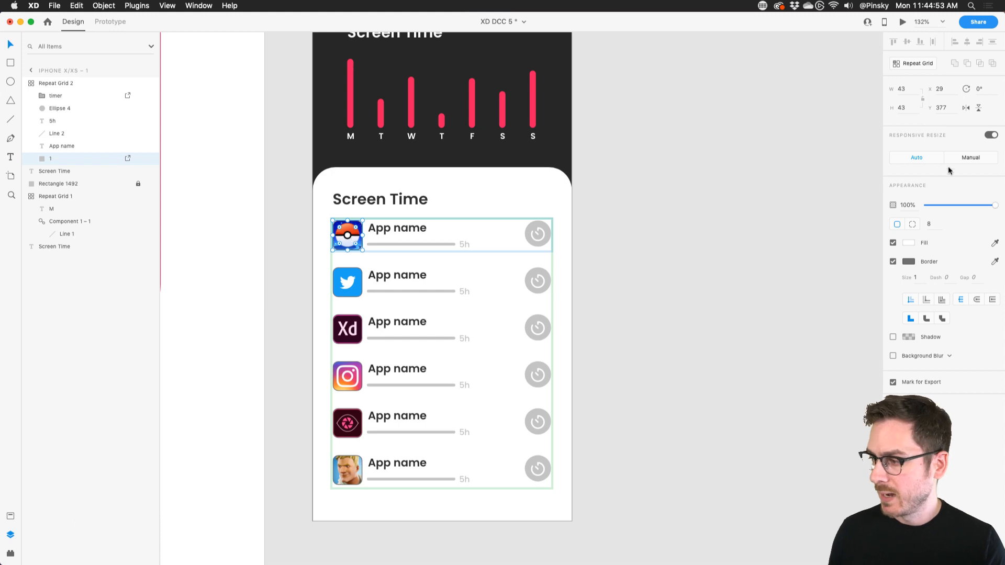
left_click(893, 262)
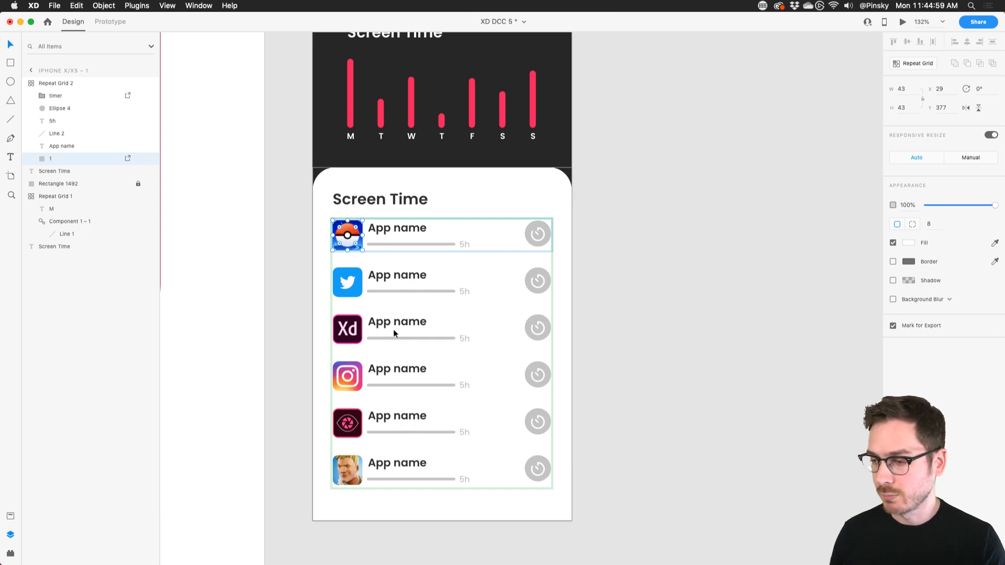
Step: Preview appNames.txt in Finder and use it to fill the app name labels of the Repeat Grid
key("super+Tab")
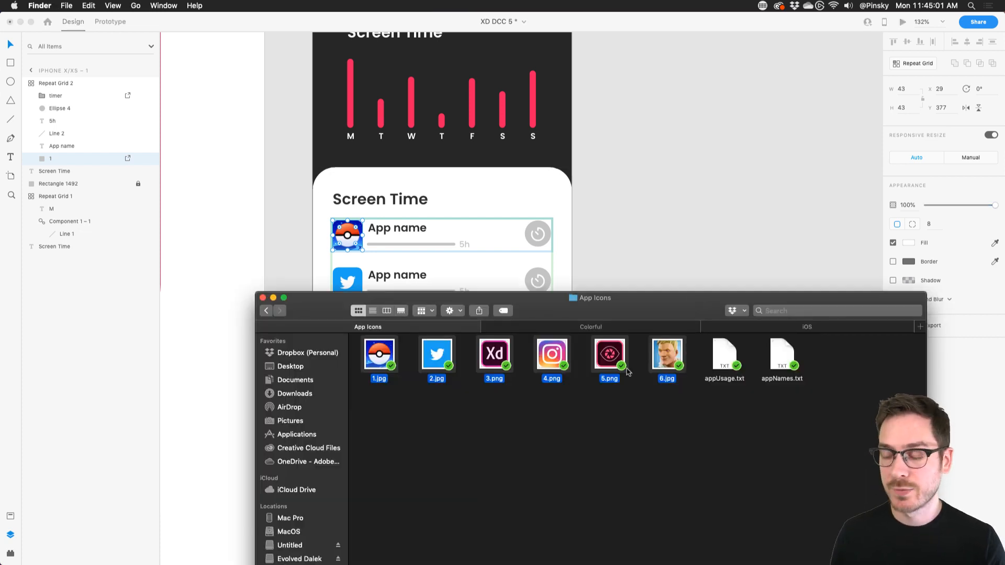
left_click(782, 352)
key("space")
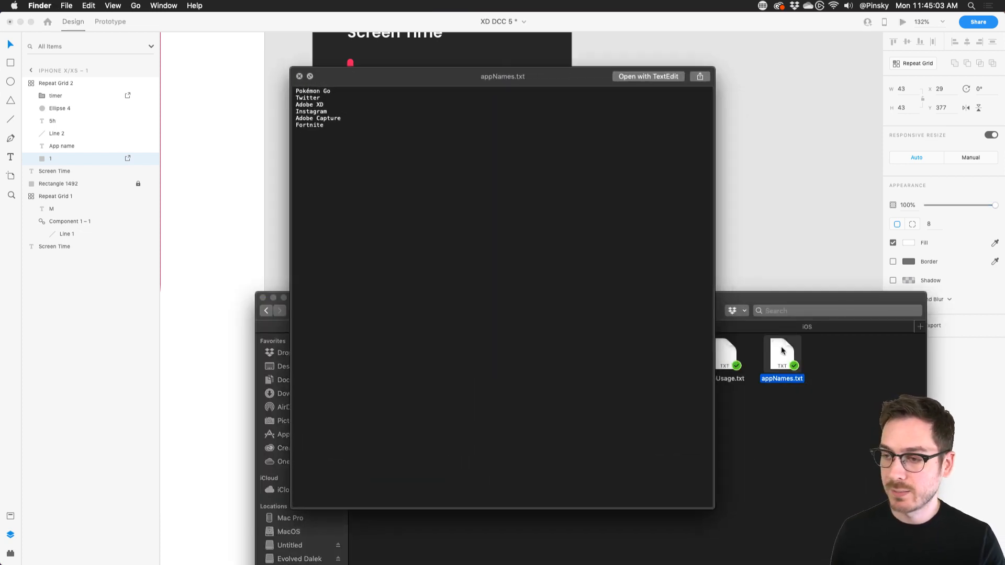
key("space")
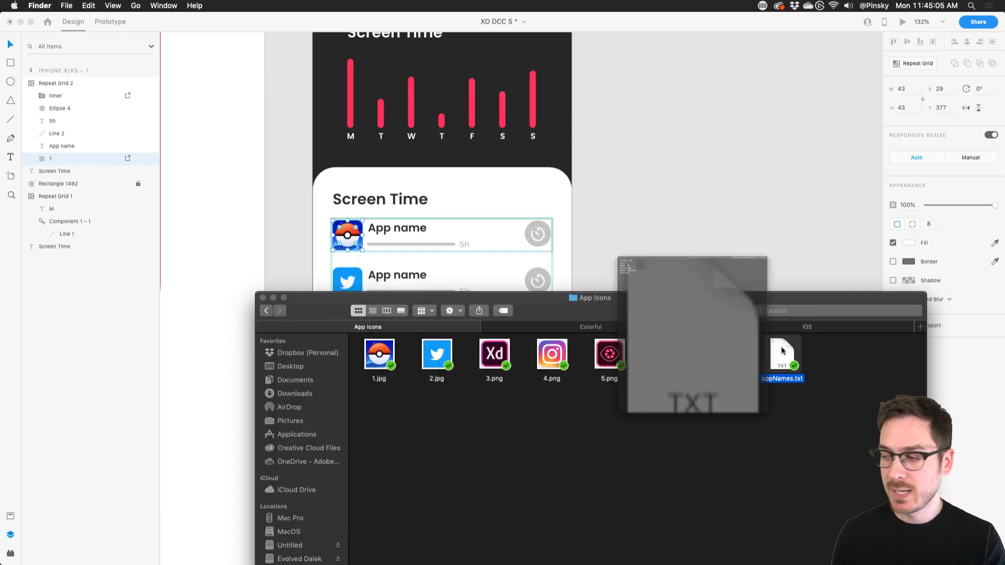
left_click_drag(782, 351, 413, 241)
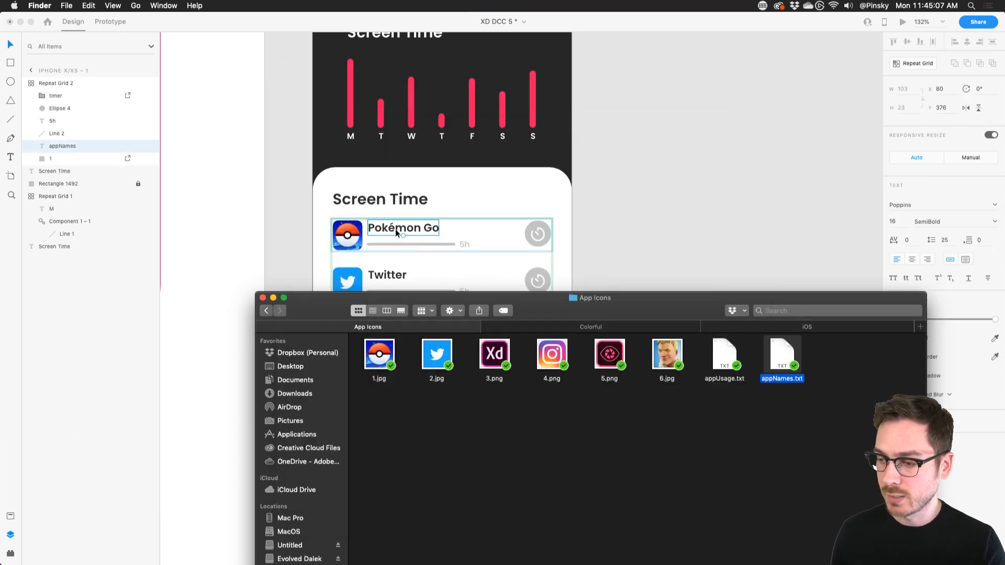
Step: Preview appUsage.txt and use it to fill the usage time labels beside the gray lines in the grid
left_click(725, 352)
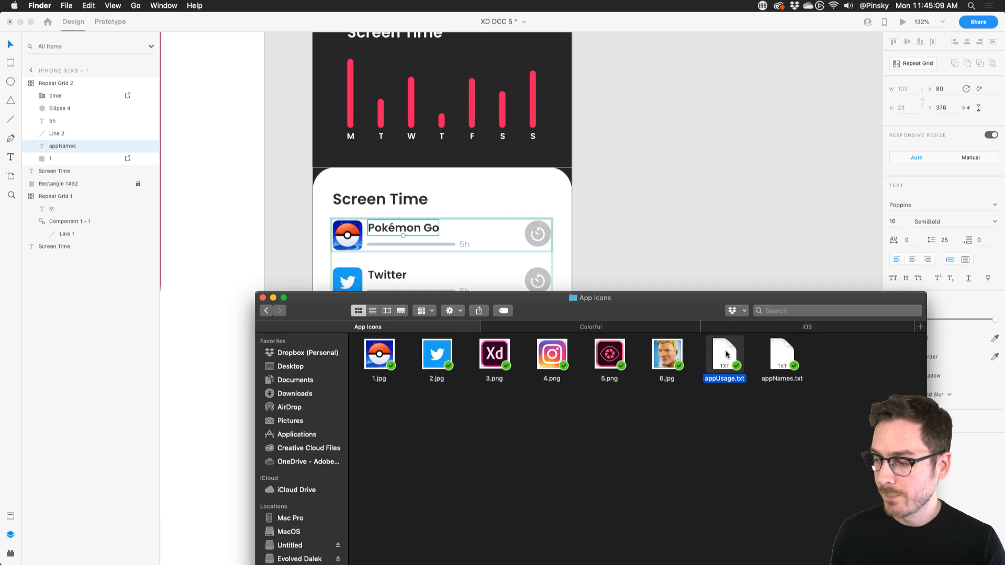
key("space")
key("space")
left_click_drag(726, 354, 463, 245)
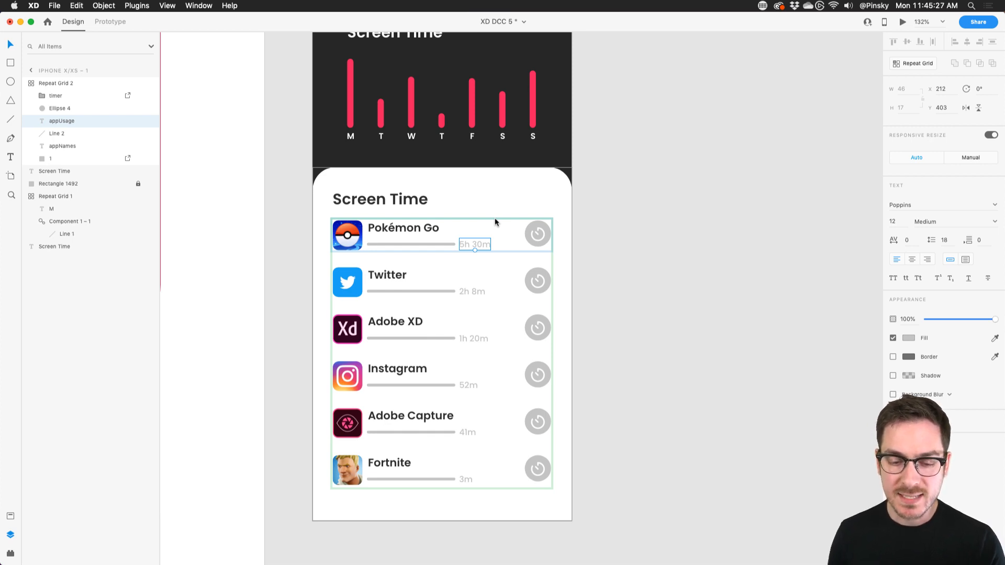
left_click(494, 256)
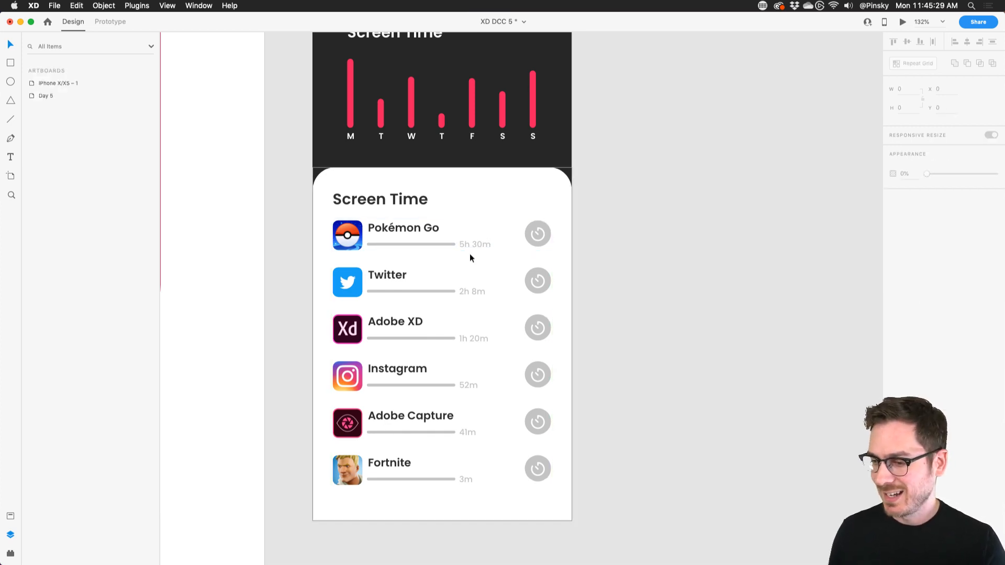
Step: Review the populated app usage list together with the bar chart above it
scroll(438, 256, "up", 3)
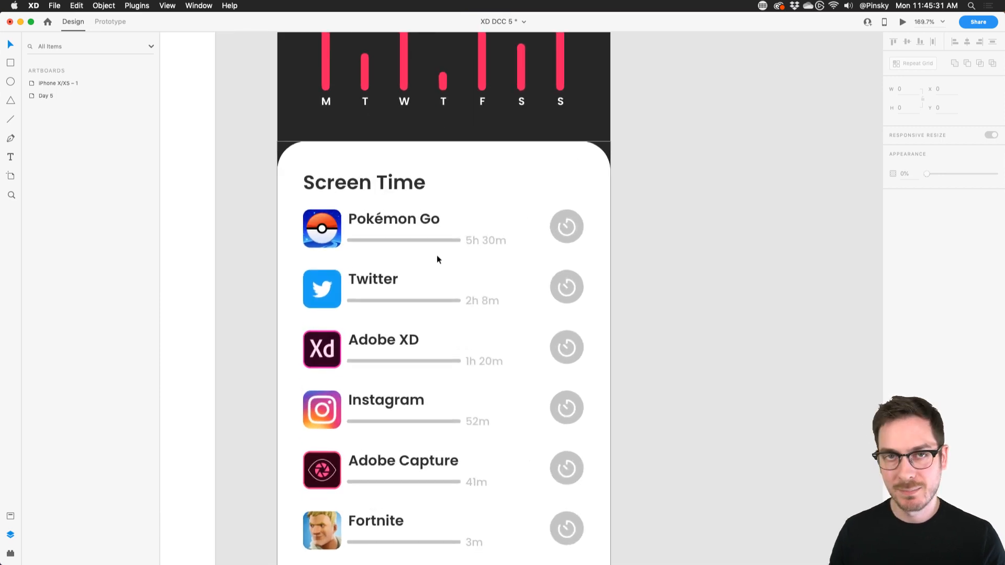
scroll(438, 258, "down", 3)
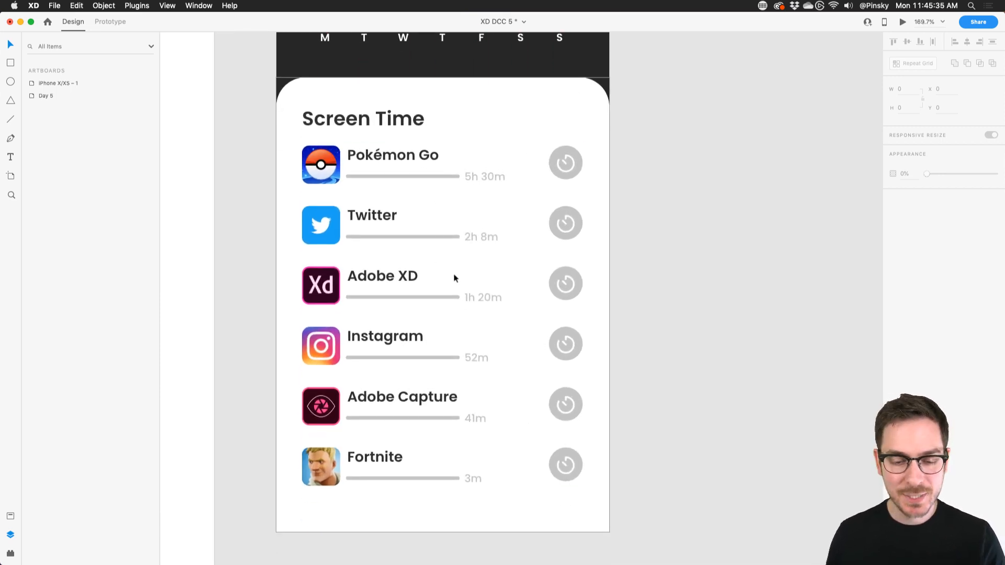
scroll(474, 235, "right", 1)
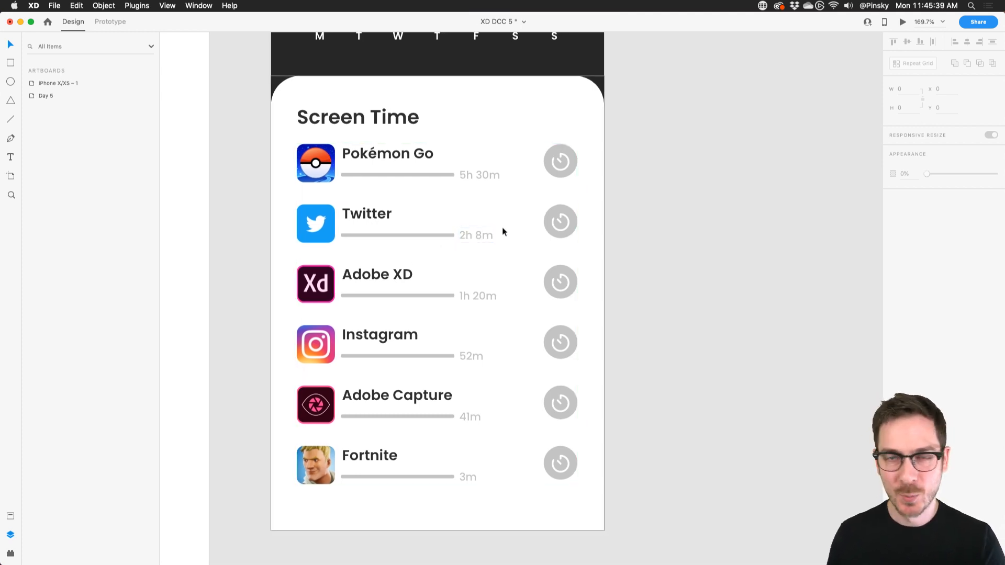
scroll(545, 212, "down", 5)
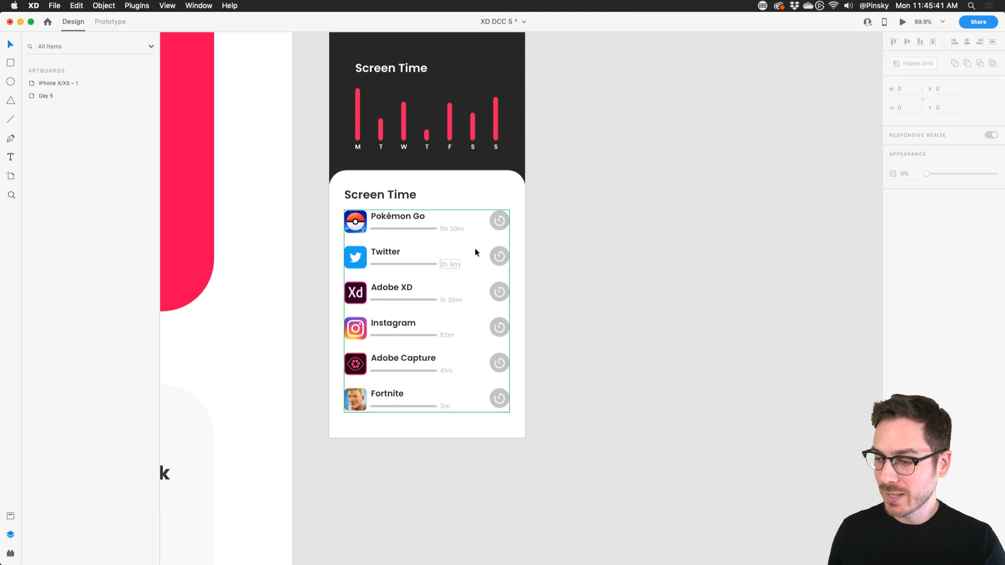
scroll(484, 246, "up", 3)
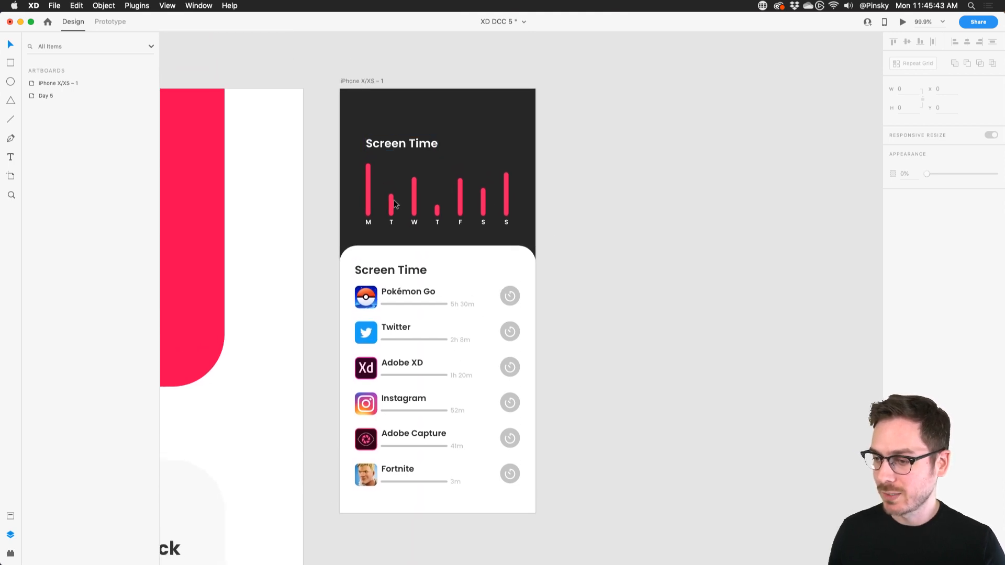
scroll(549, 257, "down", 2)
scroll(436, 266, "up", 5)
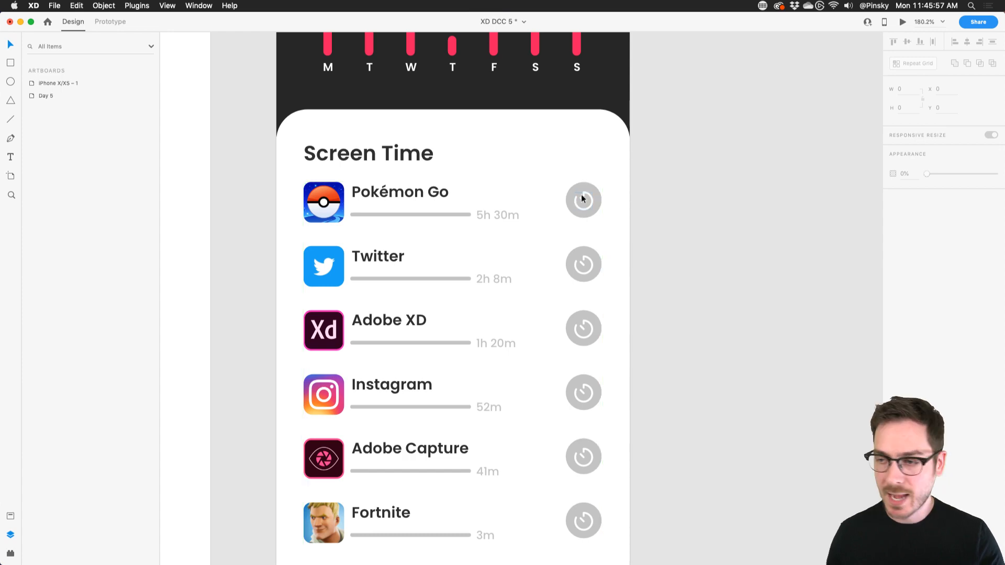
Step: Switch to the iPhone X UI kit document and look at which UI kits can be obtained
key("super+grave")
scroll(457, 197, "down", 3)
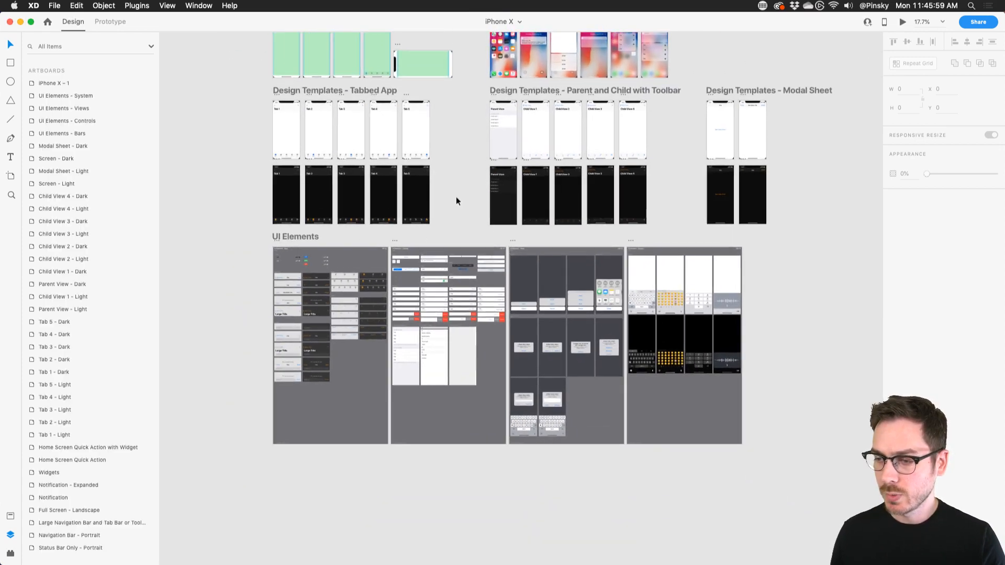
left_click(55, 5)
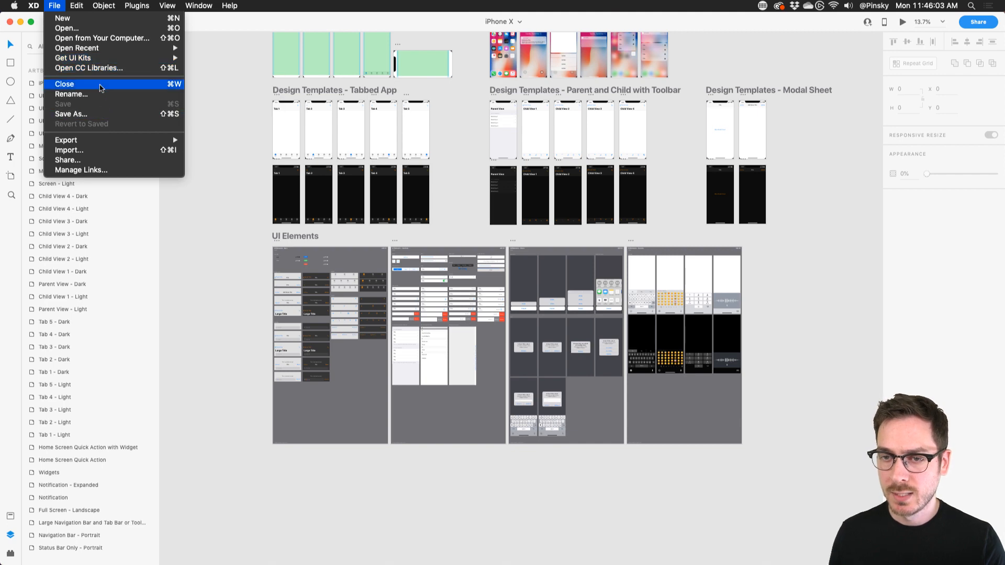
mouse_move(97, 60)
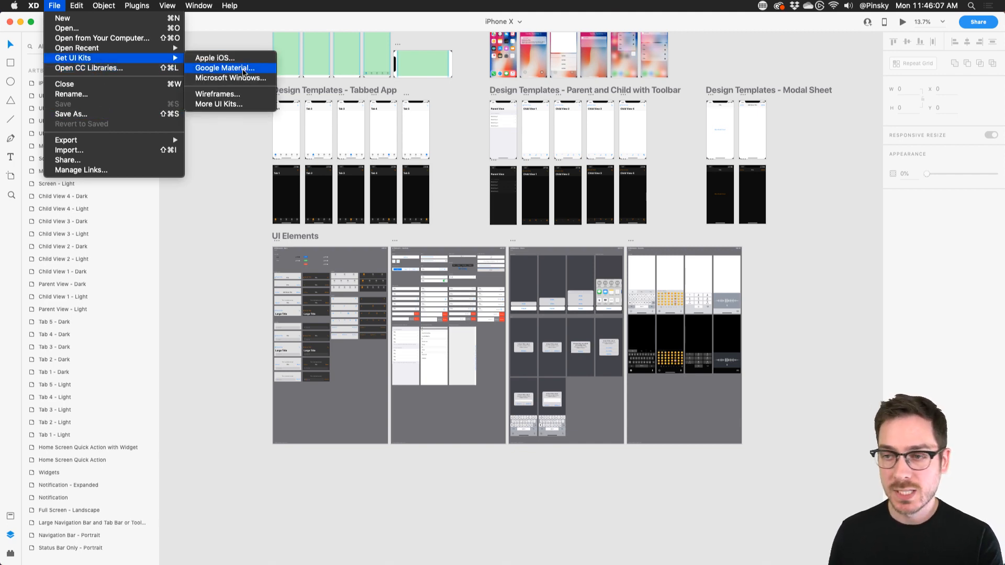
left_click(265, 16)
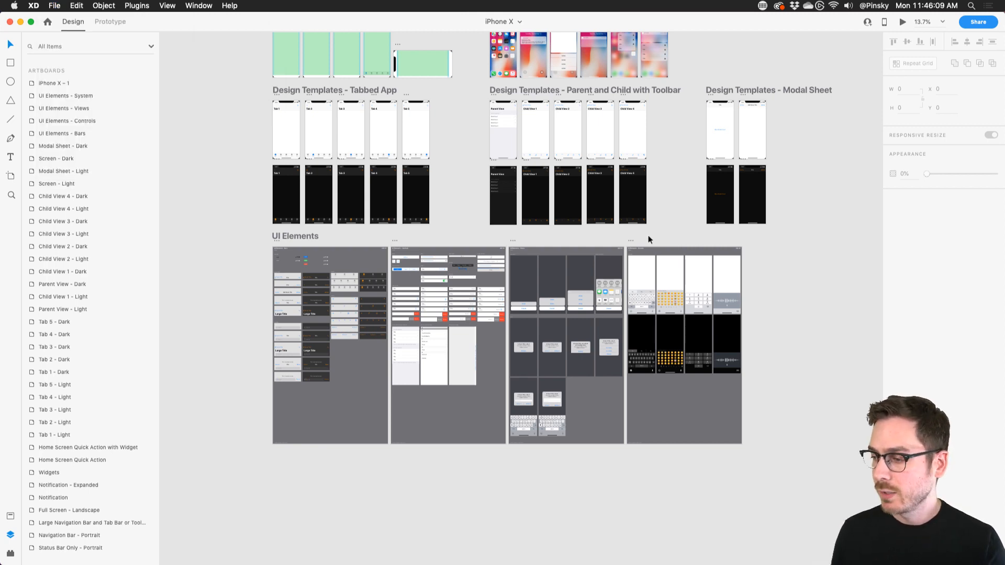
Step: Examine the UI kit's alert dialogs, selecting the two-action alert with the one-line title
scroll(572, 375, "up", 5)
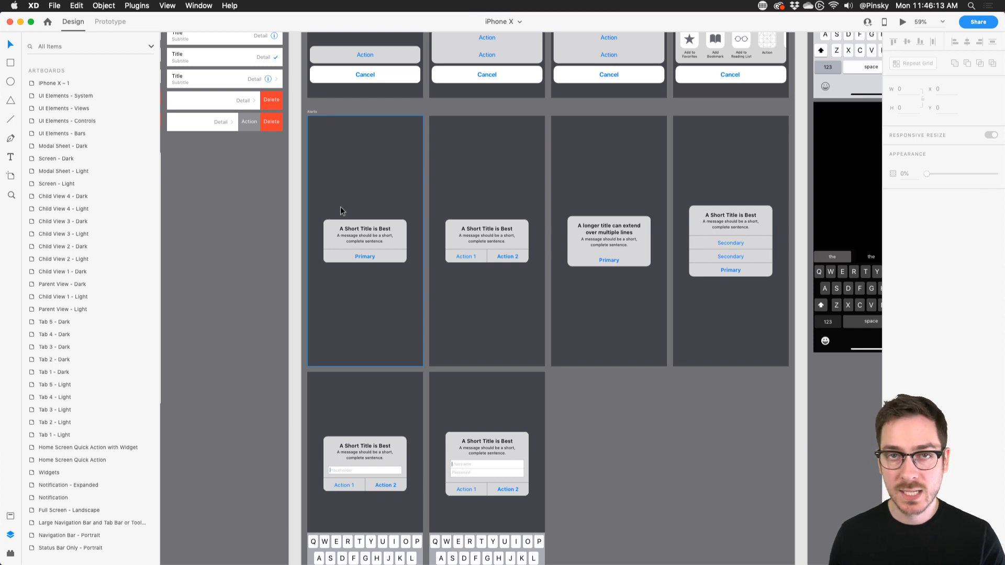
left_click(369, 230)
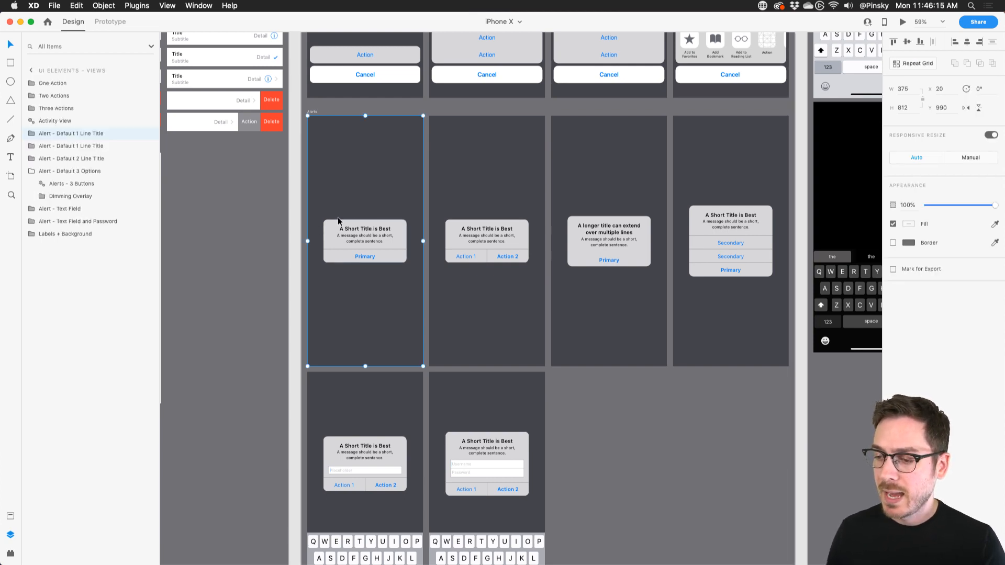
double_click(502, 231)
scroll(501, 230, "up", 3)
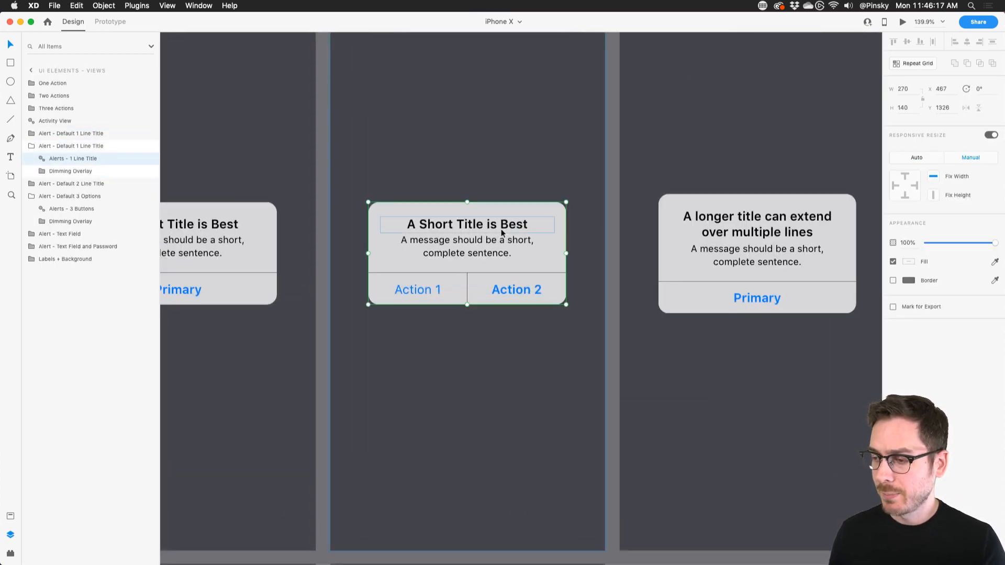
scroll(515, 229, "right", 5)
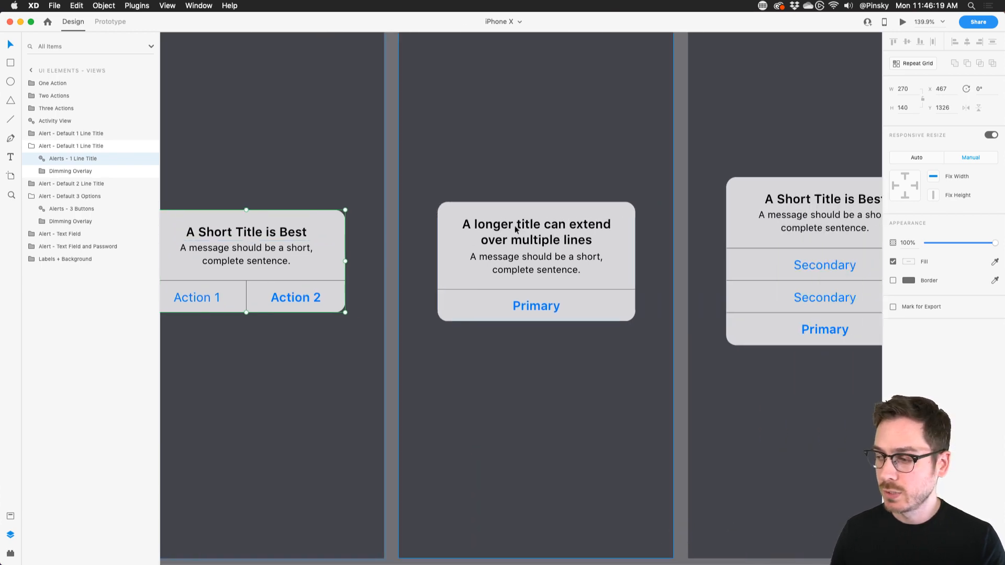
scroll(516, 228, "down", 8)
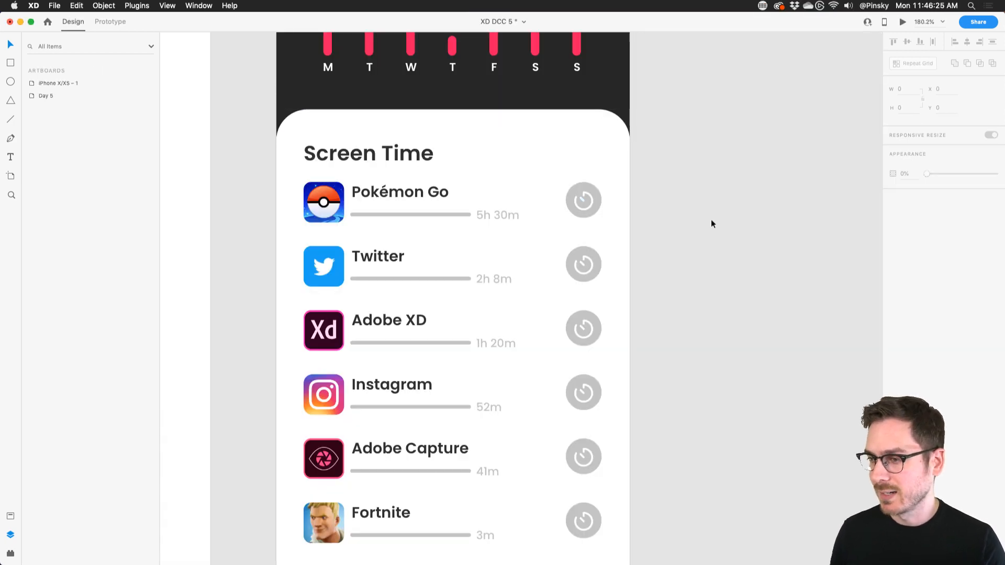
Step: Turn the gray usage line in the Pokémon Go row into a component
scroll(714, 218, "down", 5)
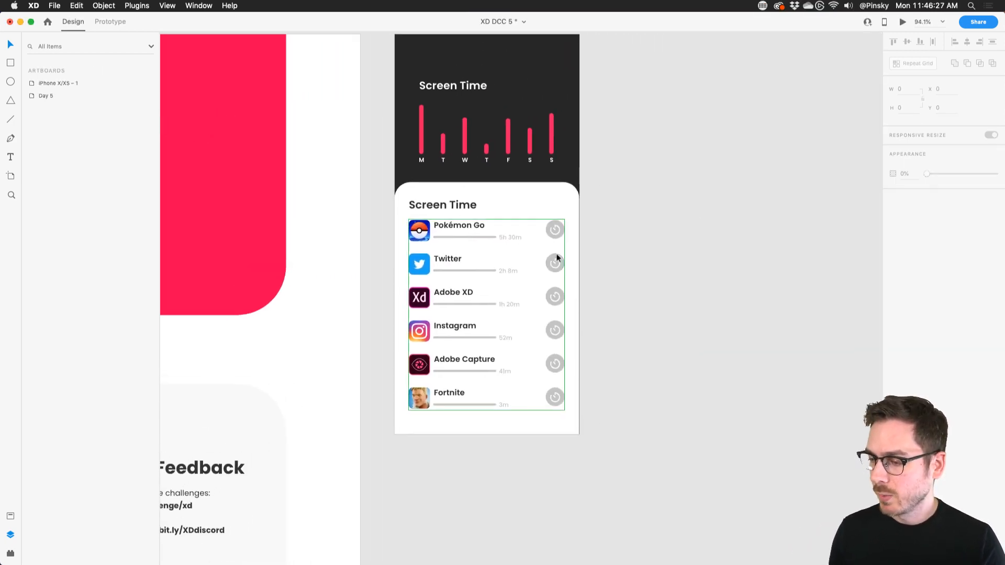
scroll(556, 257, "up", 5)
double_click(336, 205)
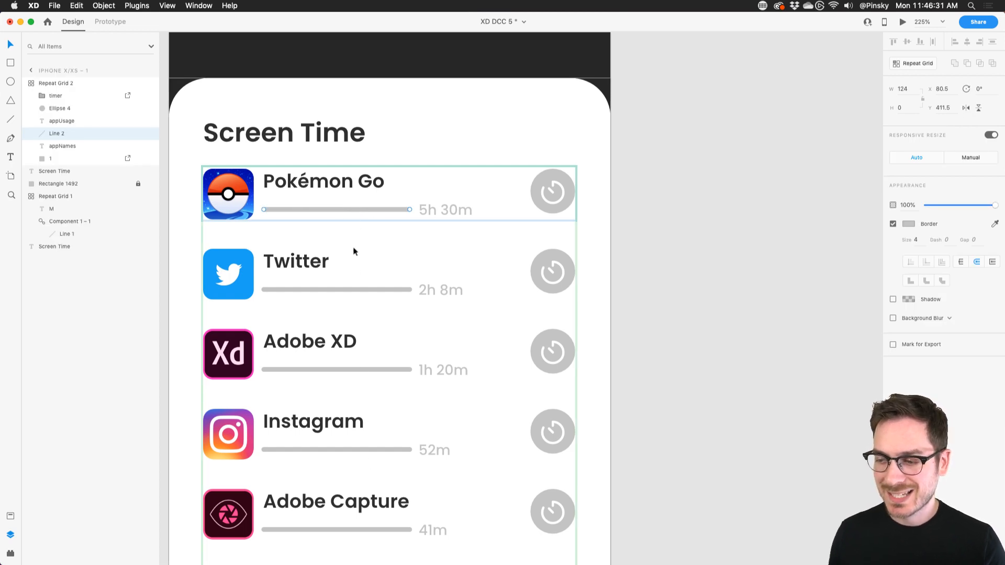
right_click(373, 210)
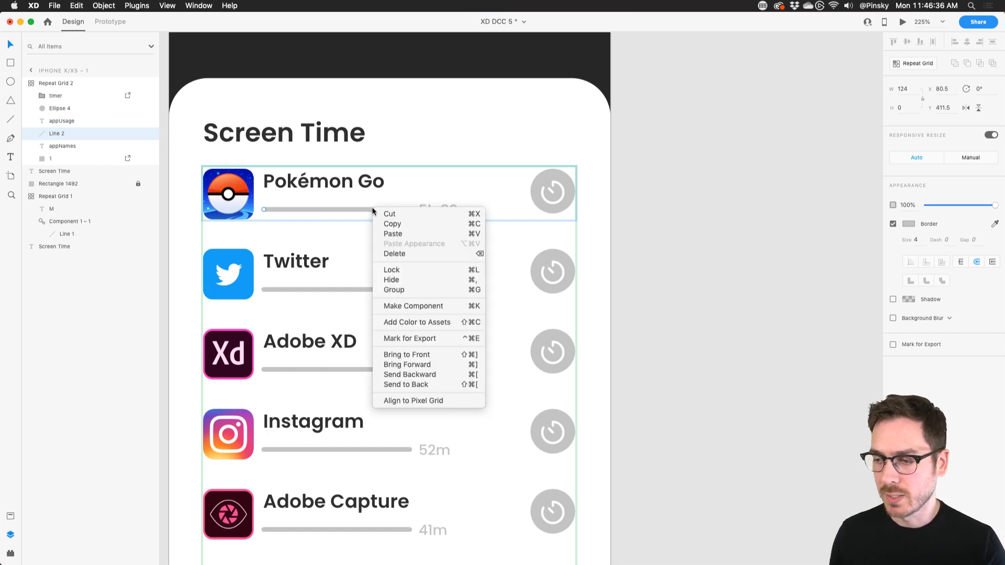
left_click(423, 304)
left_click(399, 289)
left_click_drag(410, 290, 362, 291)
key("super+z")
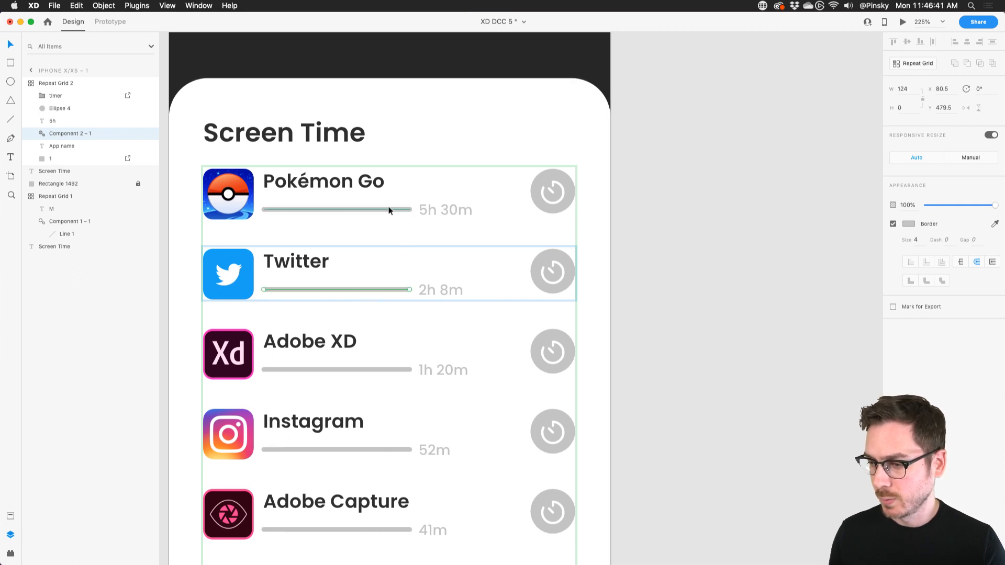
Step: Shorten the gray usage line in the Twitter row by resizing the line inside its component
double_click(401, 289)
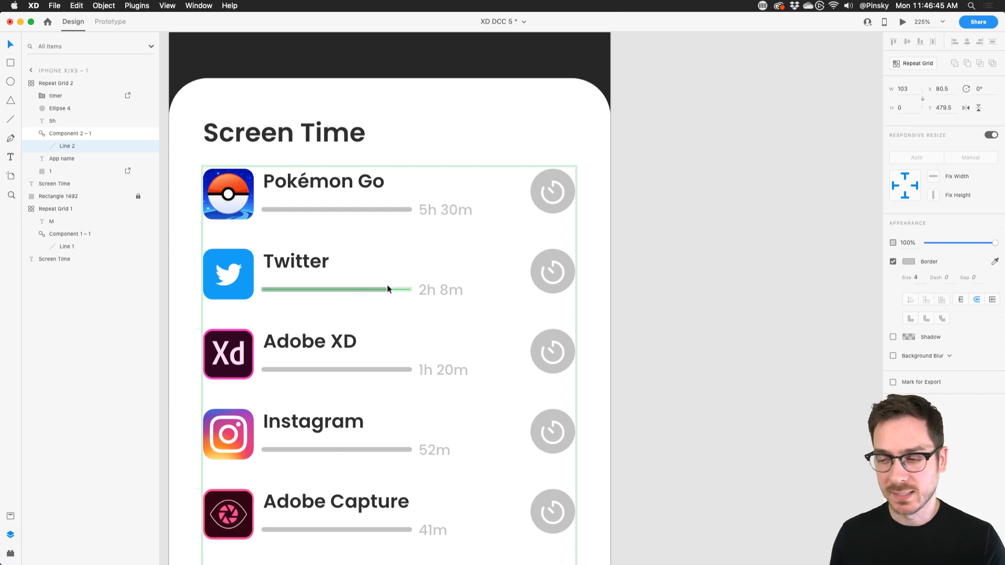
left_click_drag(388, 289, 440, 287)
Step: Make the usage time label in the Pokémon Go row a component
left_click(443, 209)
right_click(442, 205)
left_click(481, 303)
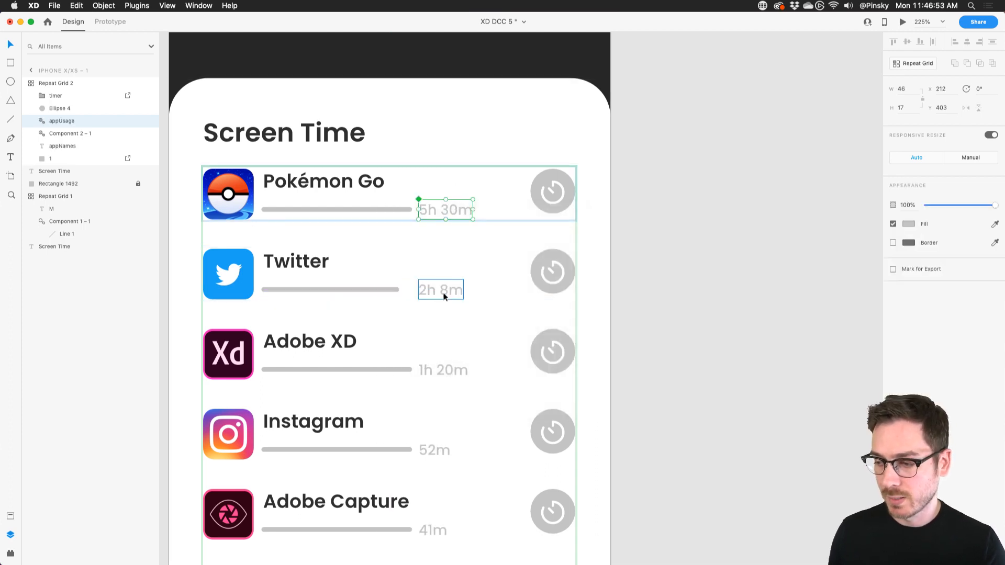
Step: Move Twitter's usage time label inward and shorten its gray line to about 95 wide so it ends just before the label
left_click(450, 289)
left_click_drag(427, 291, 376, 291)
left_click(393, 290)
double_click(379, 291)
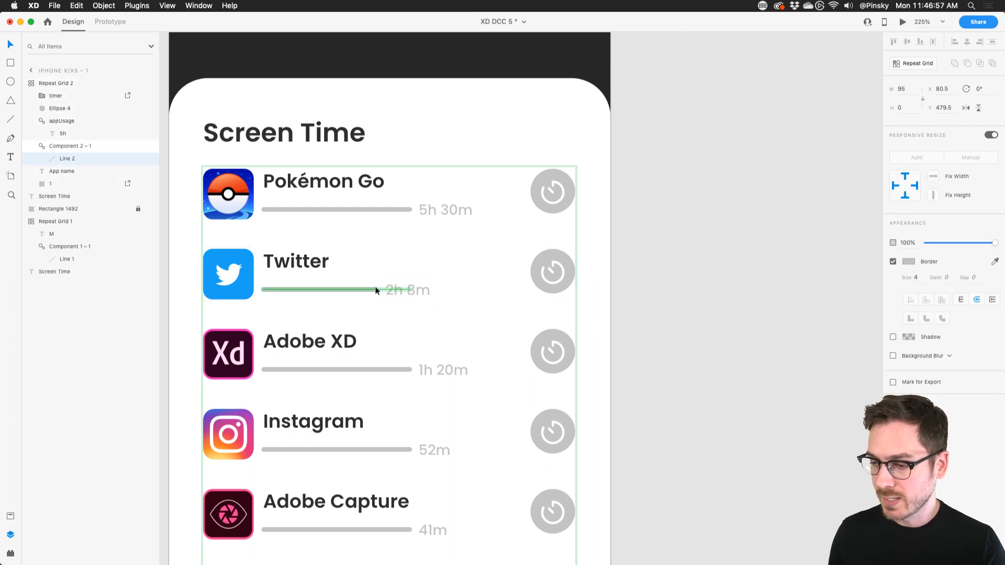
Step: Shorten the gray line in the Adobe XD row to about 85 wide and move its usage time label next to it
left_click(404, 370)
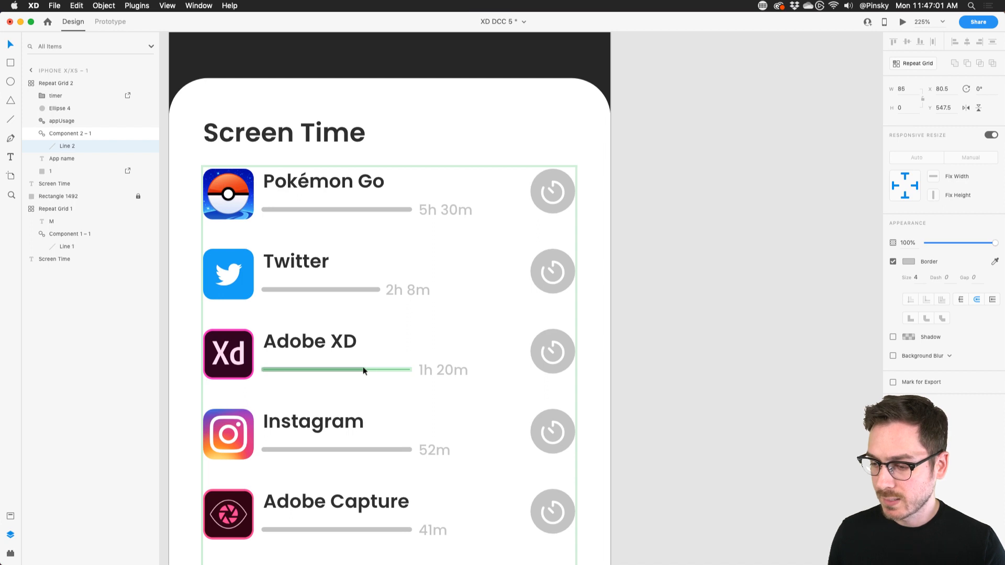
left_click(445, 371)
left_click_drag(405, 367, 398, 367)
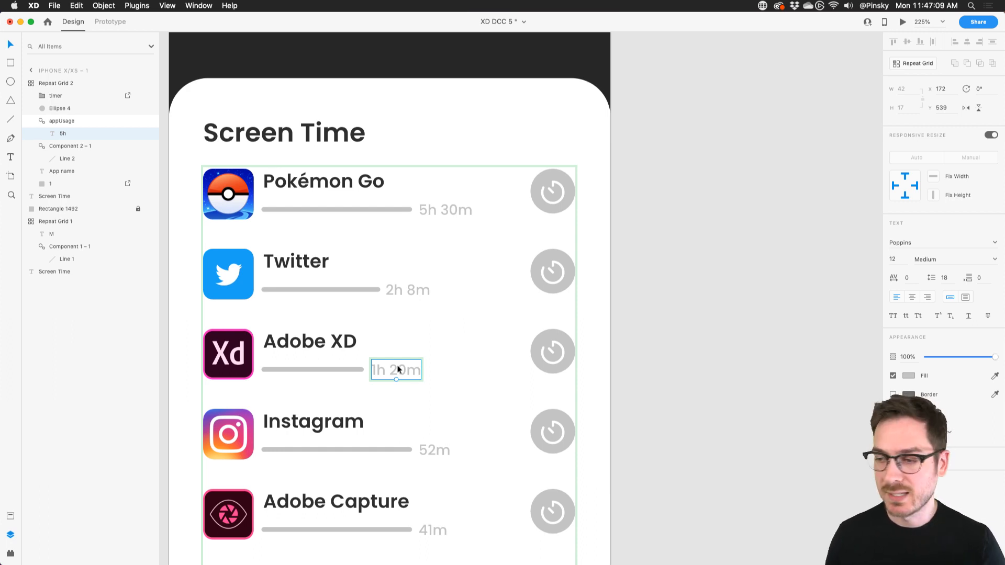
Step: Draw a 128 × 31 pill-shaped rectangle with a corner radius of 16 beside the white Screen Time heading
left_click(682, 287)
scroll(683, 288, "down", 5)
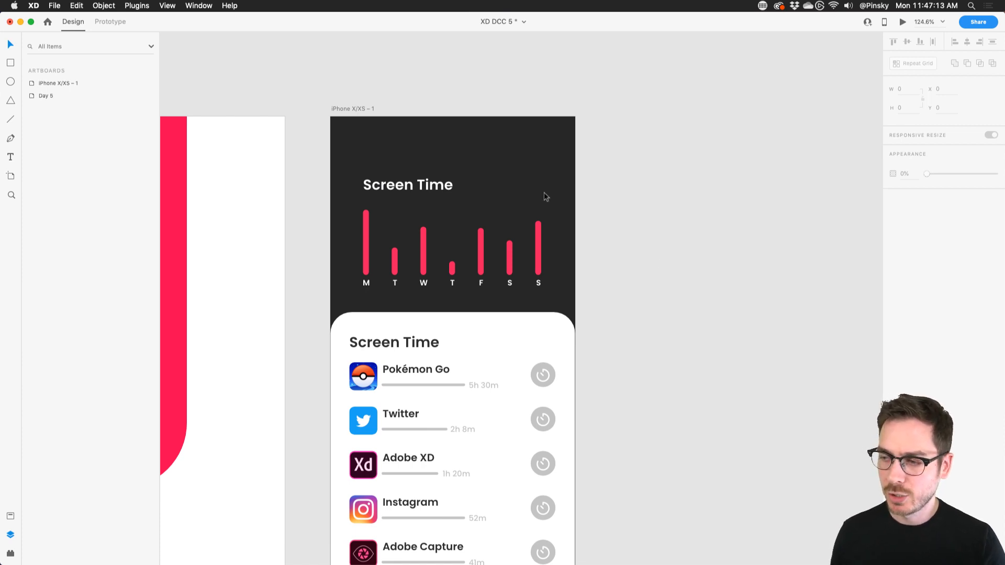
scroll(545, 192, "up", 3)
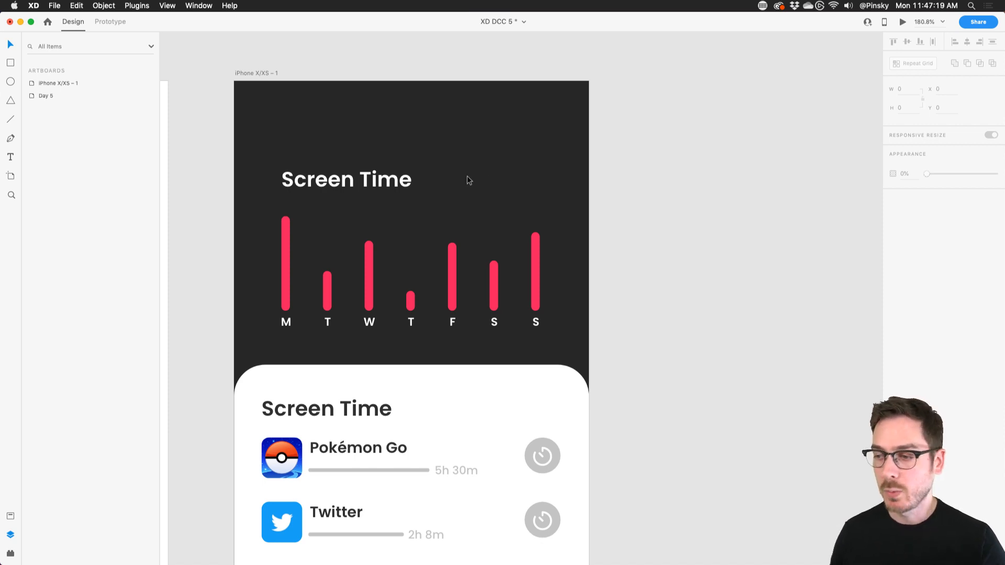
scroll(513, 179, "up", 3)
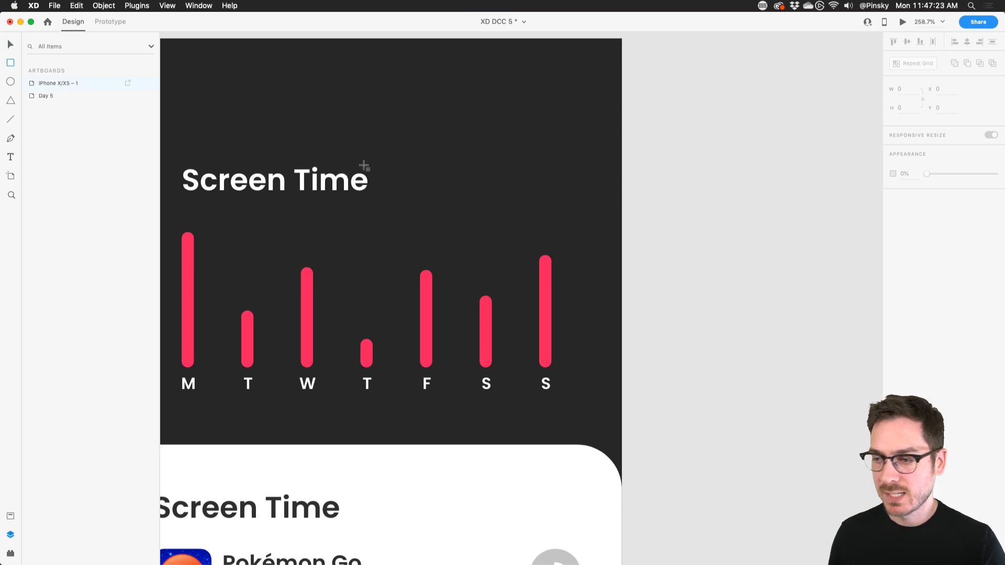
mouse_move(402, 160)
left_mouse_down()
mouse_move(575, 201)
mouse_move(517, 180)
left_mouse_up()
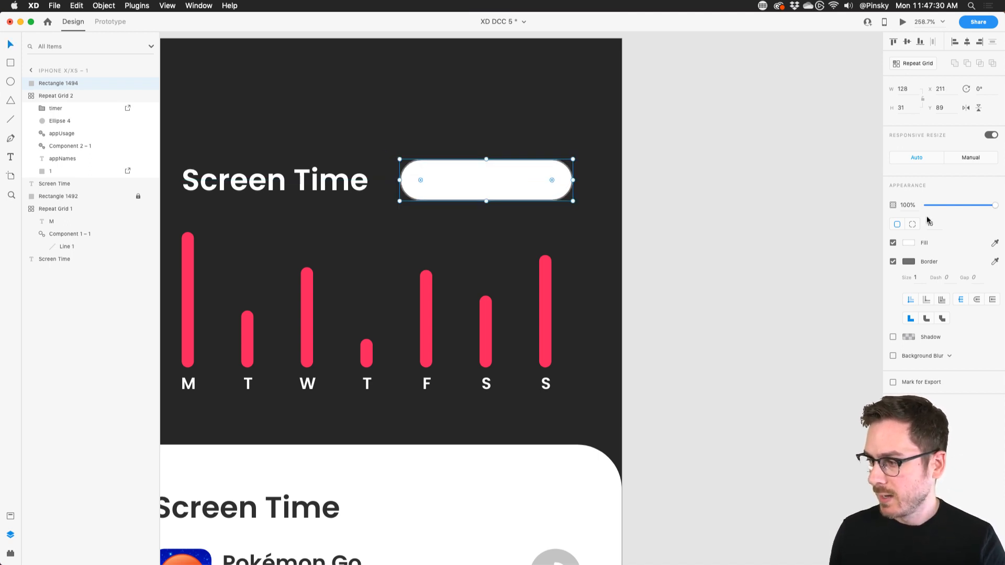
Step: Remove the pill's border and fill it with dark gray #454545
left_click(893, 261)
left_click(909, 242)
left_click_drag(805, 260, 766, 252)
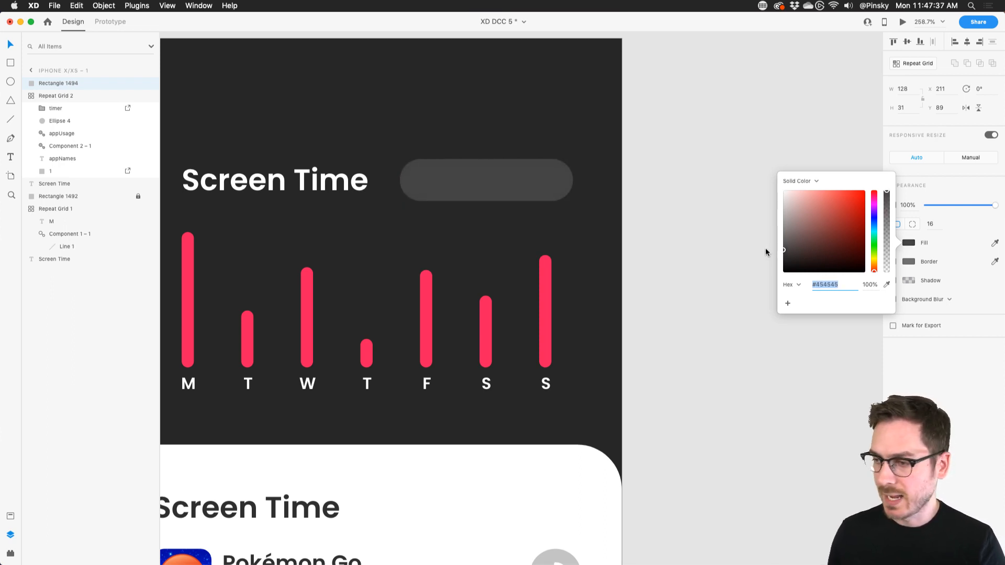
left_click(914, 359)
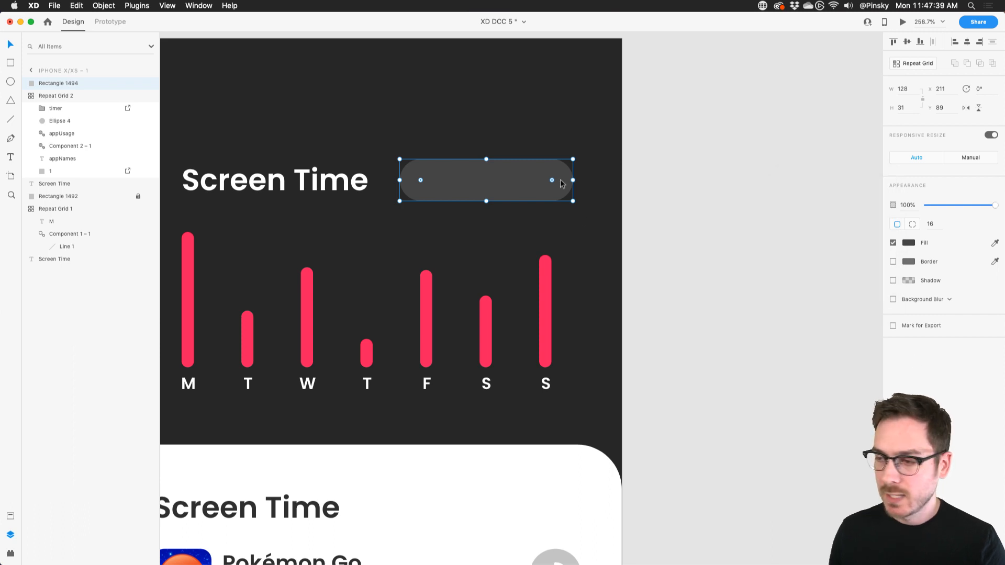
Step: Add the text "Last week" in the left half of the dark pill, vertically centered
scroll(482, 159, "up", 4)
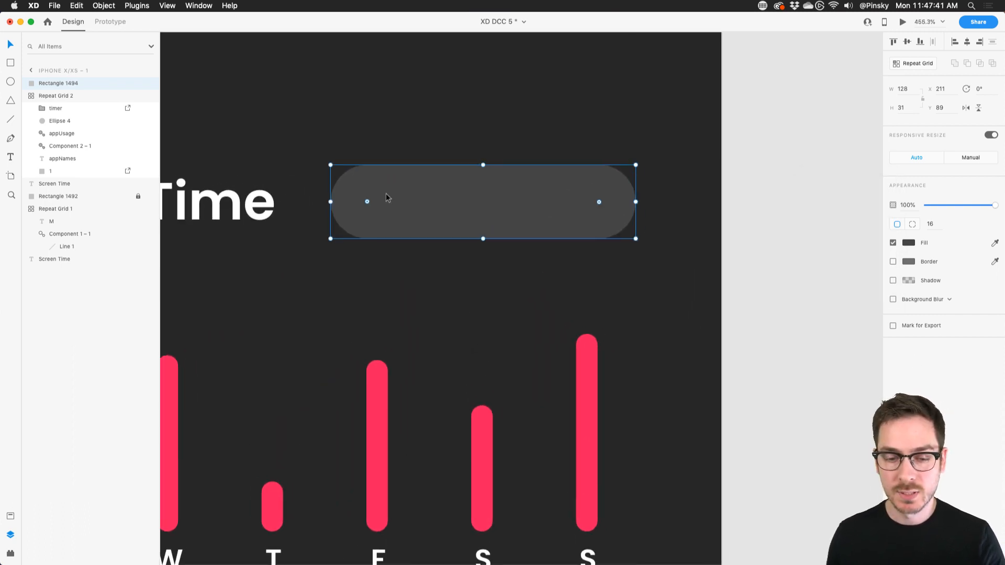
key("t")
left_click(381, 210)
type("Last week")
key("Escape")
left_click_drag(451, 215, 426, 198)
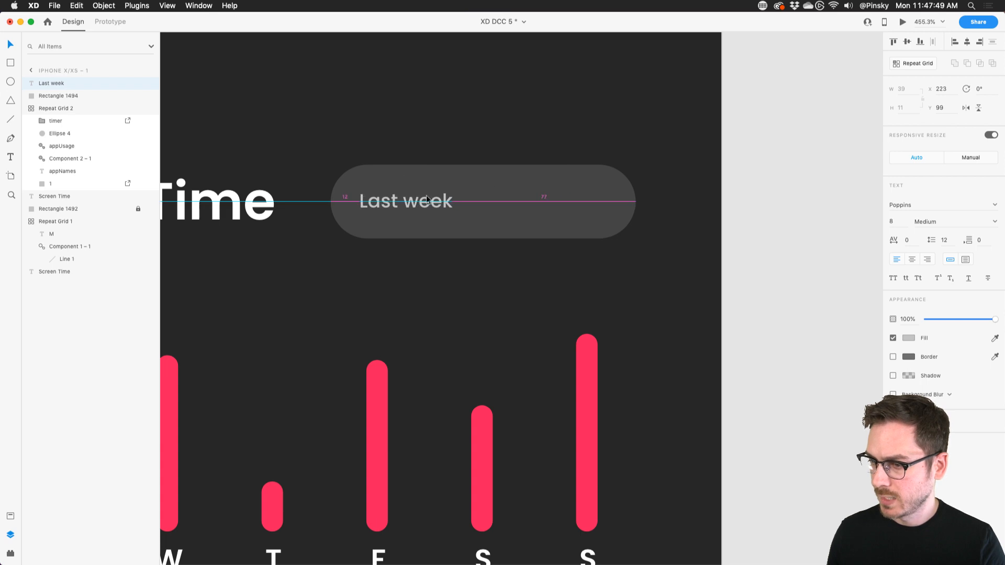
Step: Set the "Last week" label to size 10 in Poppins Regular and realign it within the pill at X 222, Y 97
left_click(899, 226)
key("Up")
key("Up")
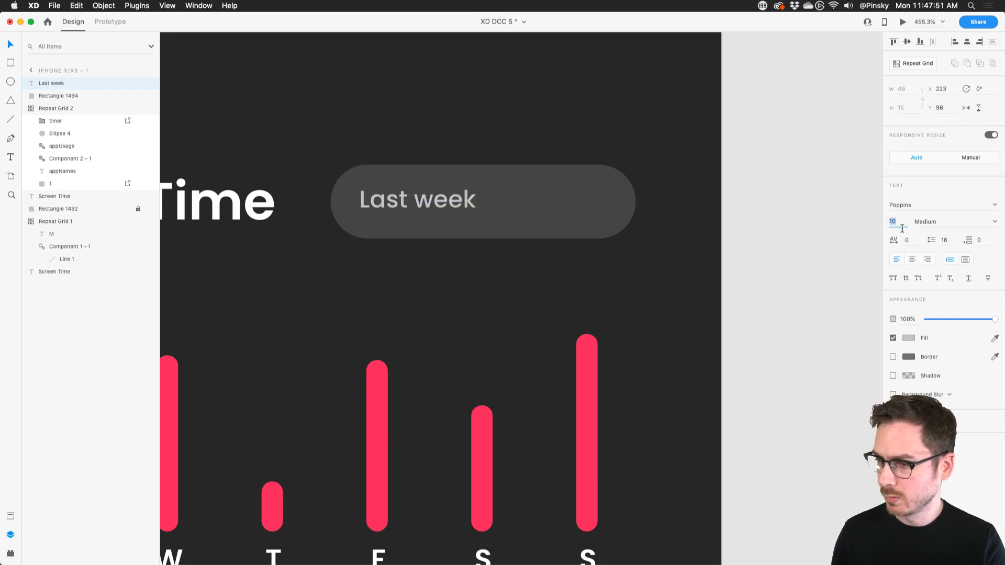
scroll(393, 183, "down", 5)
scroll(392, 184, "up", 4)
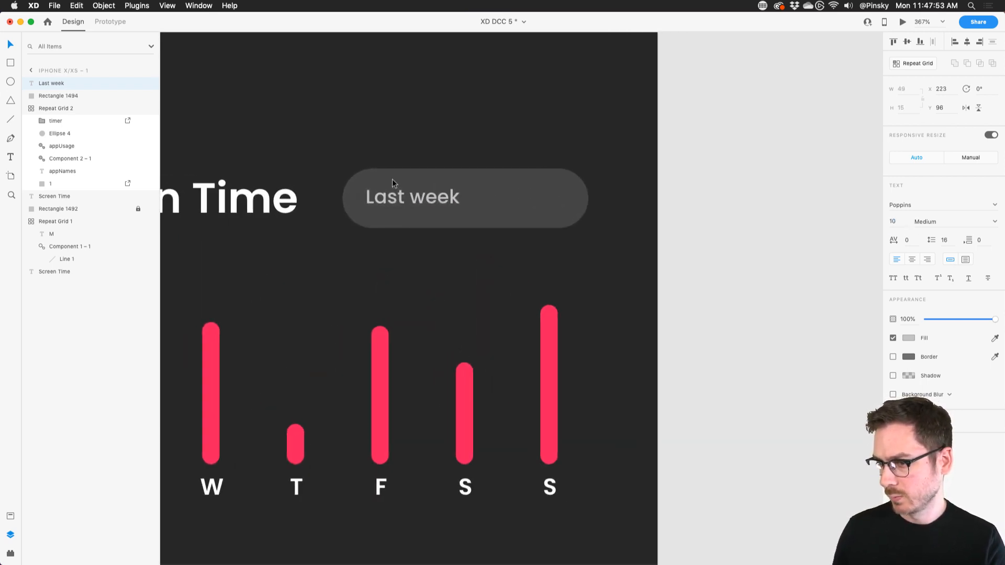
left_click_drag(399, 200, 397, 201)
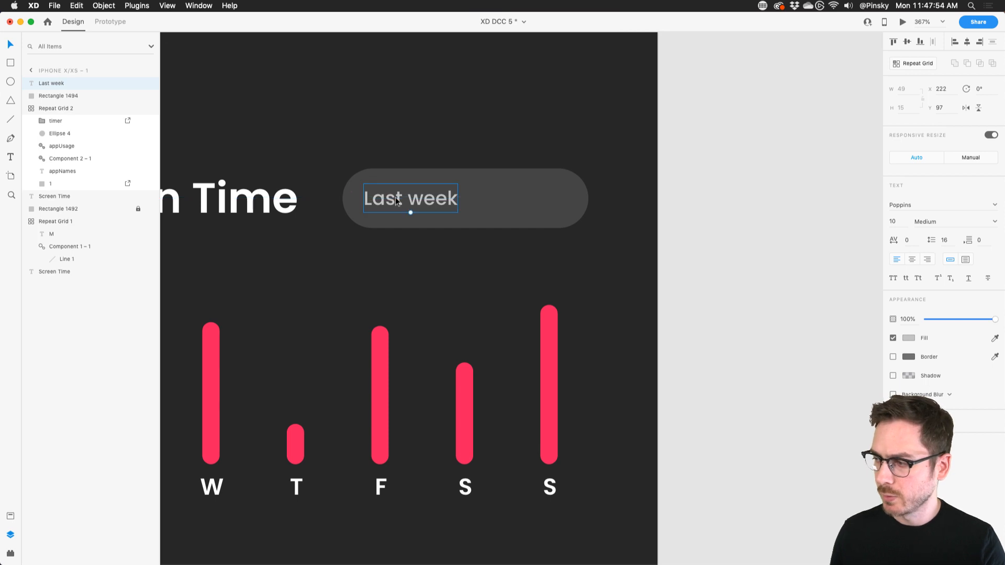
left_click(995, 226)
left_click(938, 235)
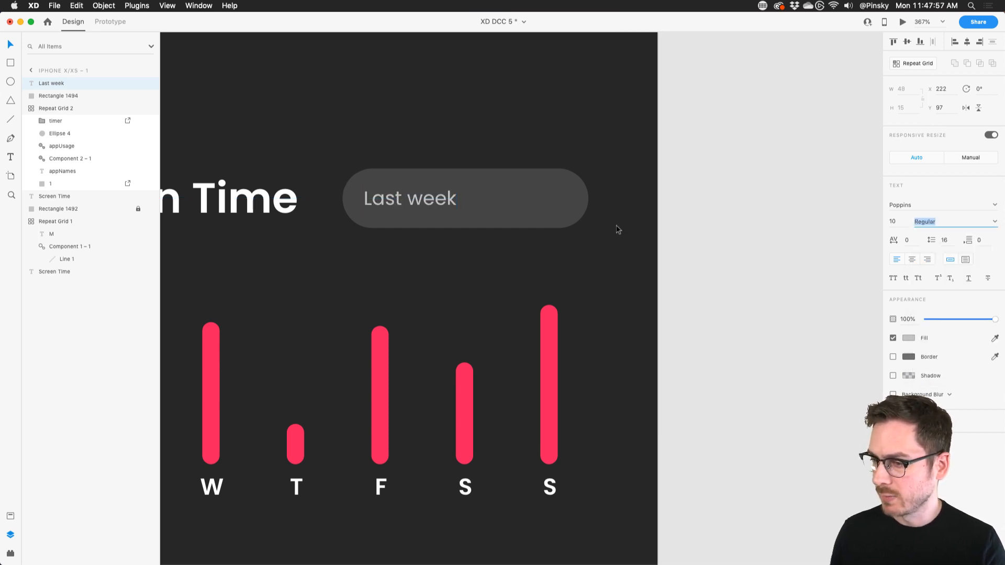
Step: Duplicate the "Last week" label, change the copy to "Last 24h" and place it in the pill's right half at X 285
left_click_drag(408, 212, 501, 208)
double_click(501, 208)
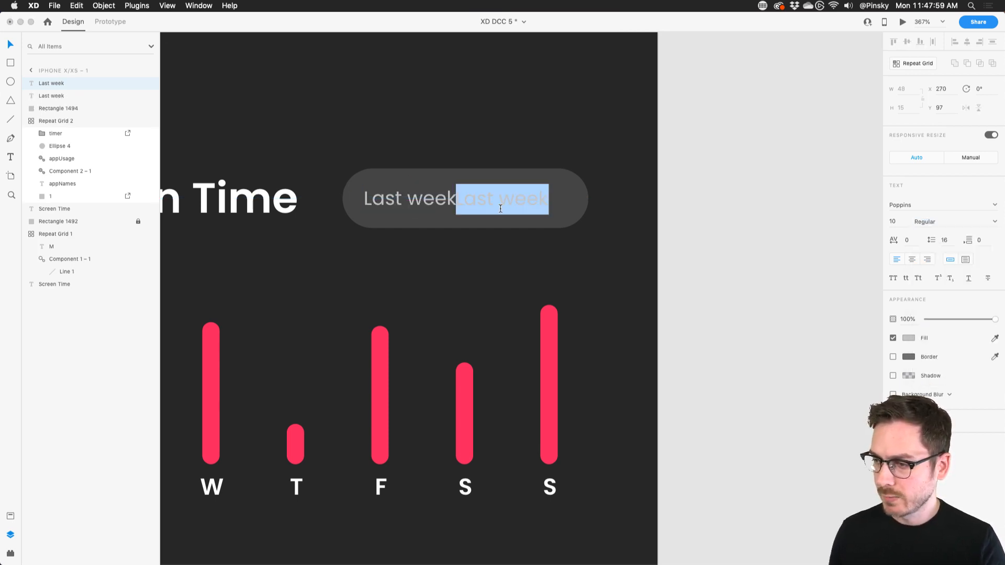
type("P")
key("BackSpace")
type("Last 24h")
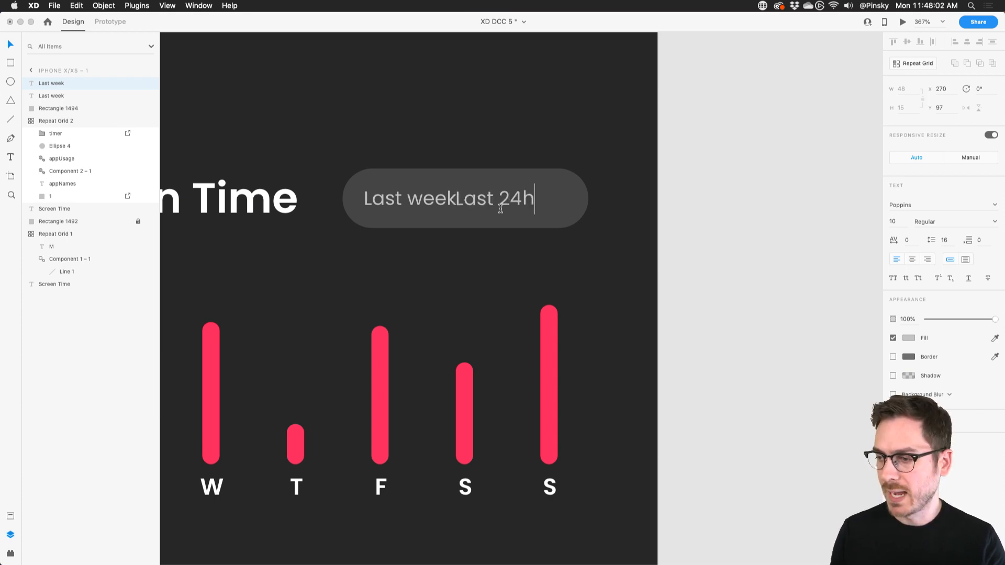
key("Escape")
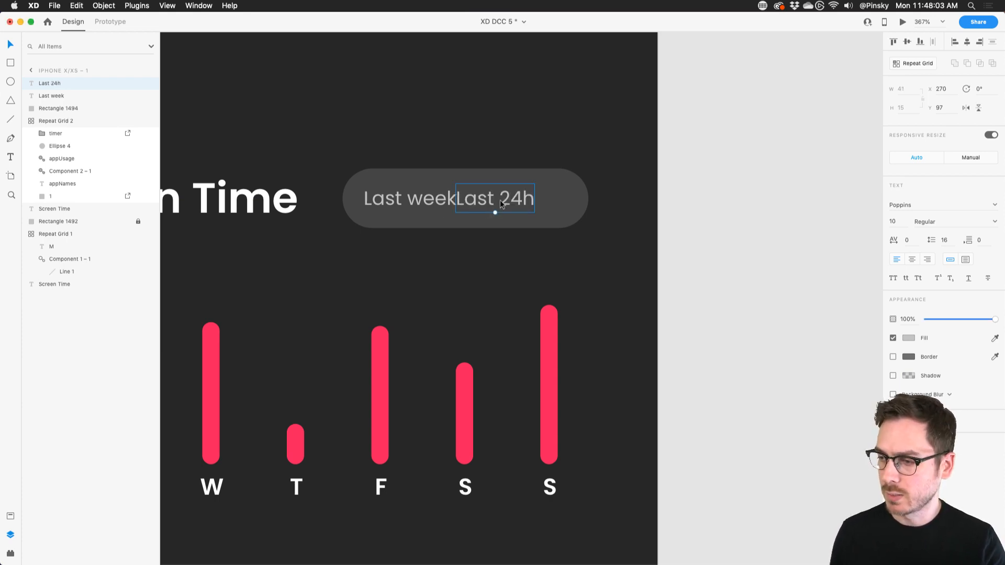
left_click_drag(494, 208, 516, 197)
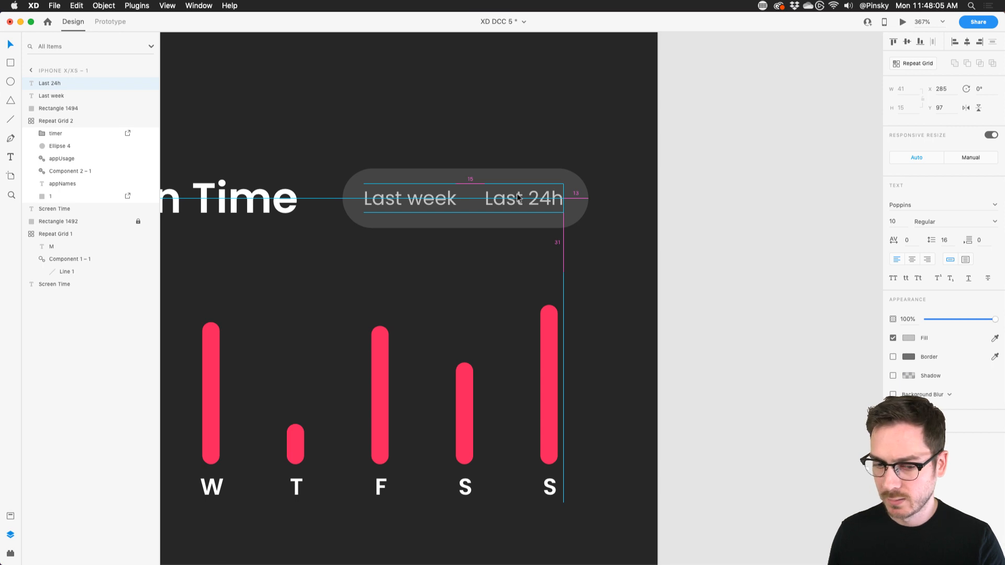
Step: Duplicate the dark pill behind the labels and fill the copy with lighter gray #6F6F6F
left_click(430, 174)
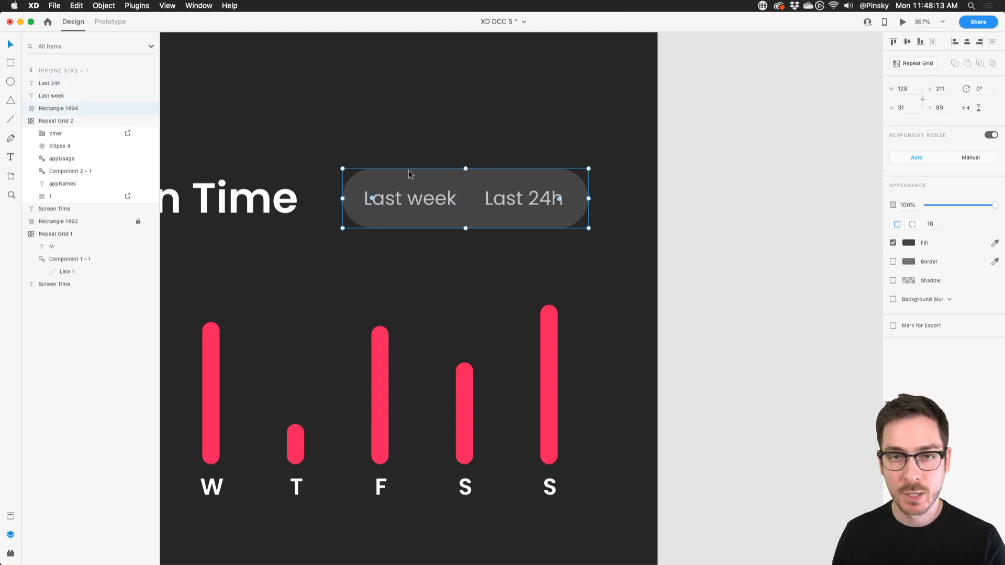
key("super+d")
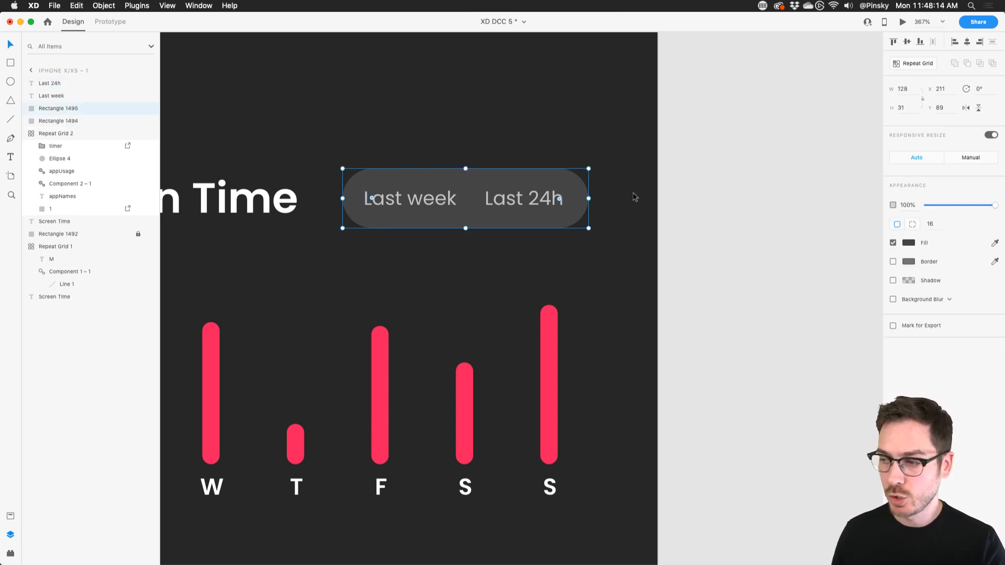
left_click(909, 243)
left_click_drag(840, 231, 774, 235)
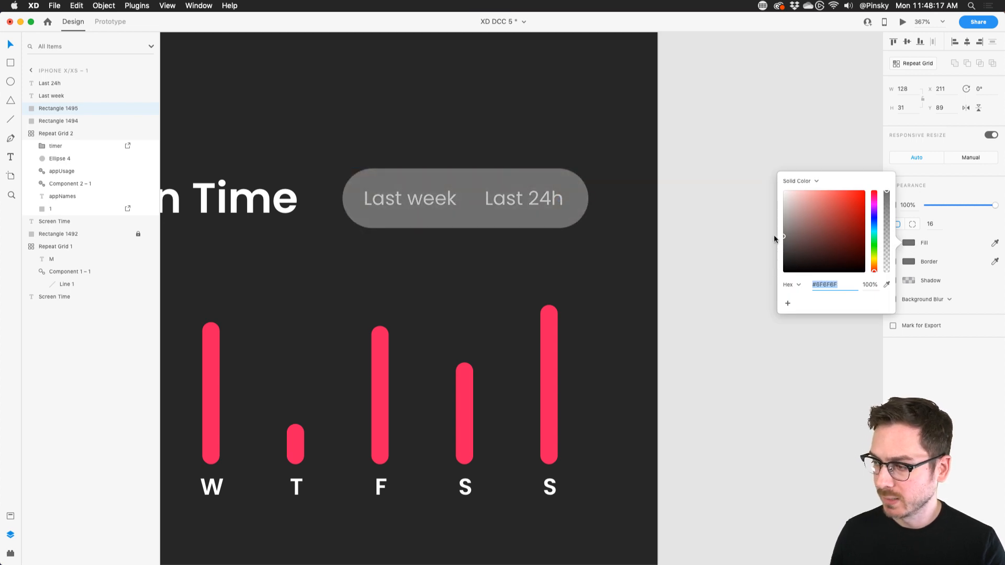
left_click(935, 352)
Step: Narrow the lighter pill to 64 wide so it highlights only the "Last week" option
left_click_drag(589, 199, 466, 200)
left_click_drag(452, 200, 444, 175)
key("super+minus")
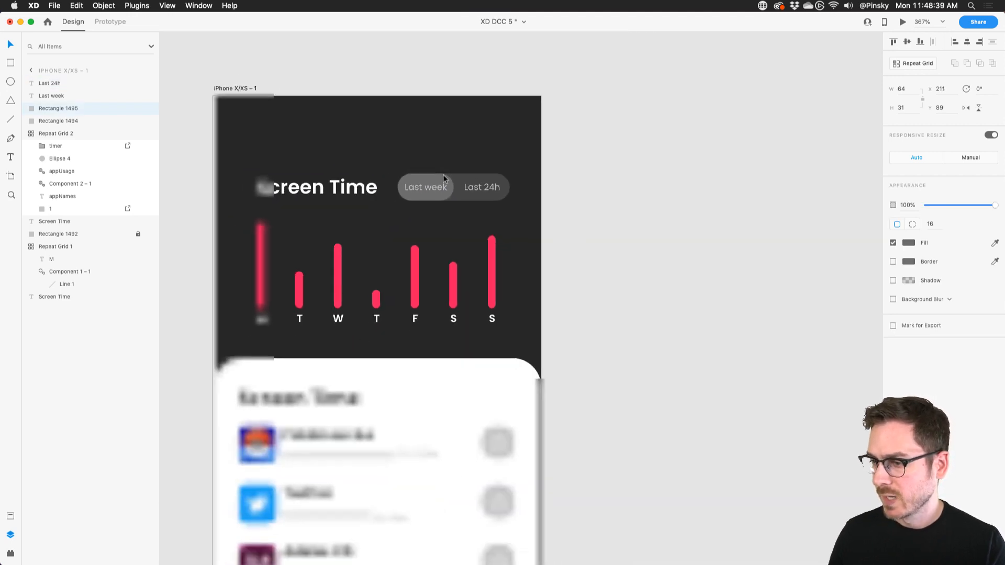
left_click(621, 181)
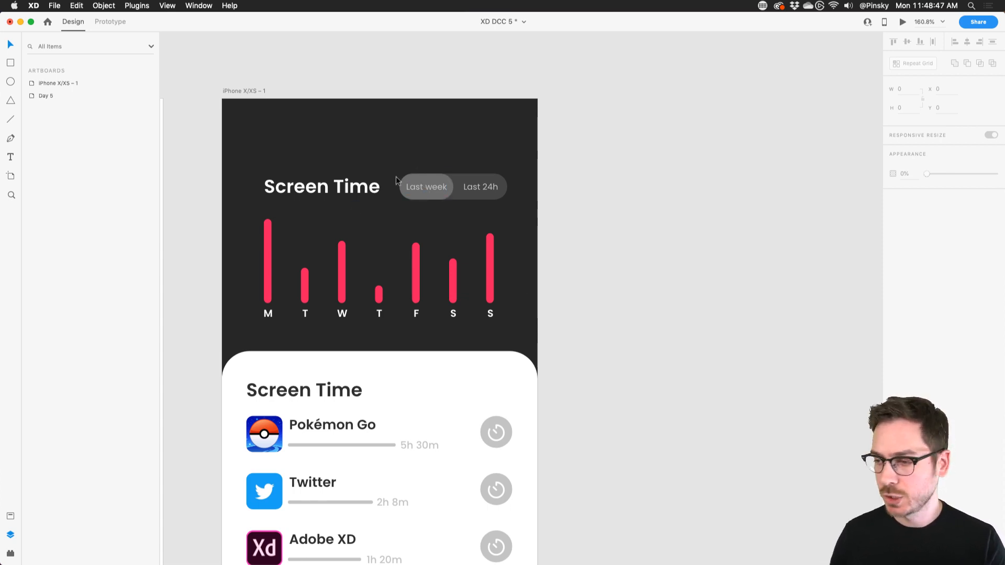
Step: Move the white Screen Time heading together with the Last week/Last 24h toggle left to about X 43 above the bar chart
left_click(314, 184)
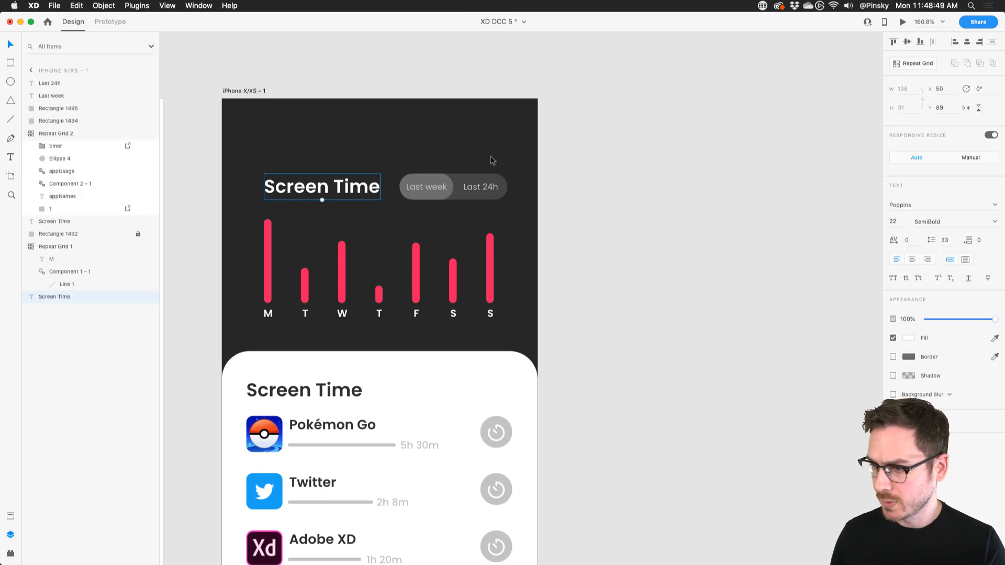
left_click_drag(414, 158, 526, 169)
left_click(342, 190, "shift")
left_click_drag(342, 190, 335, 190)
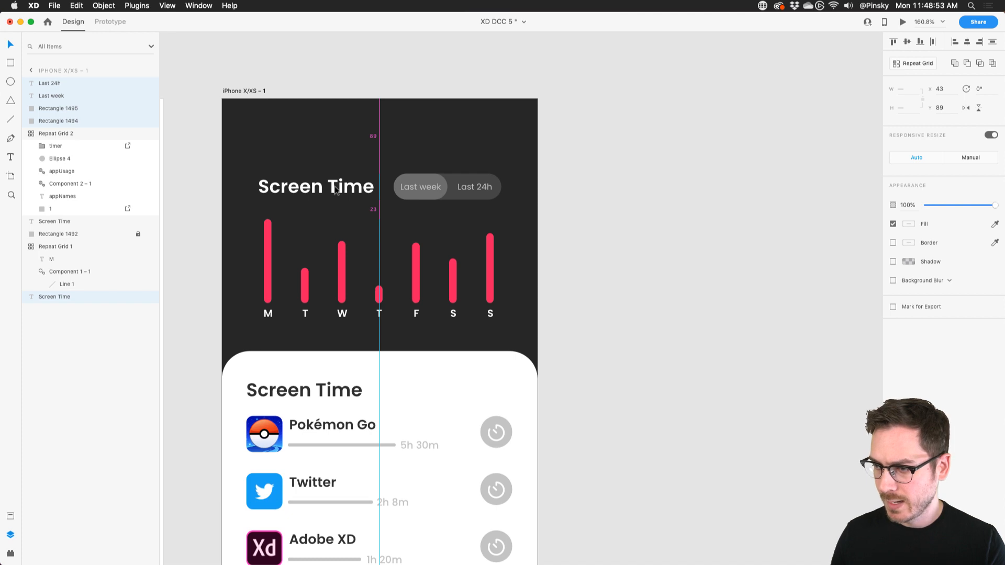
left_click_drag(335, 190, 336, 190)
left_click(591, 257)
scroll(592, 258, "down", 4)
scroll(592, 258, "right", 1)
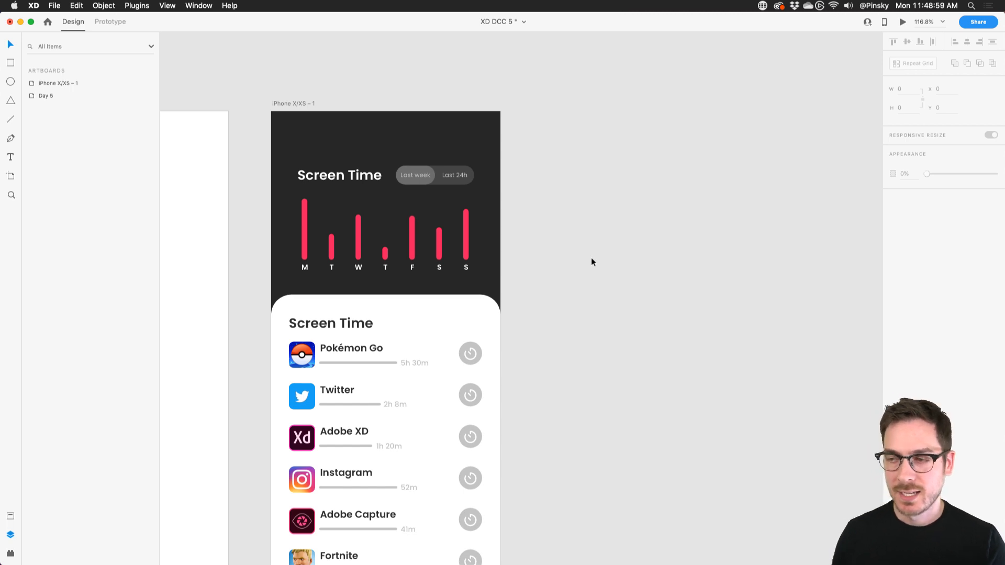
Step: Duplicate the iPhone X/XS – 1 artboard beside the original and switch to Prototype mode
left_click(284, 103)
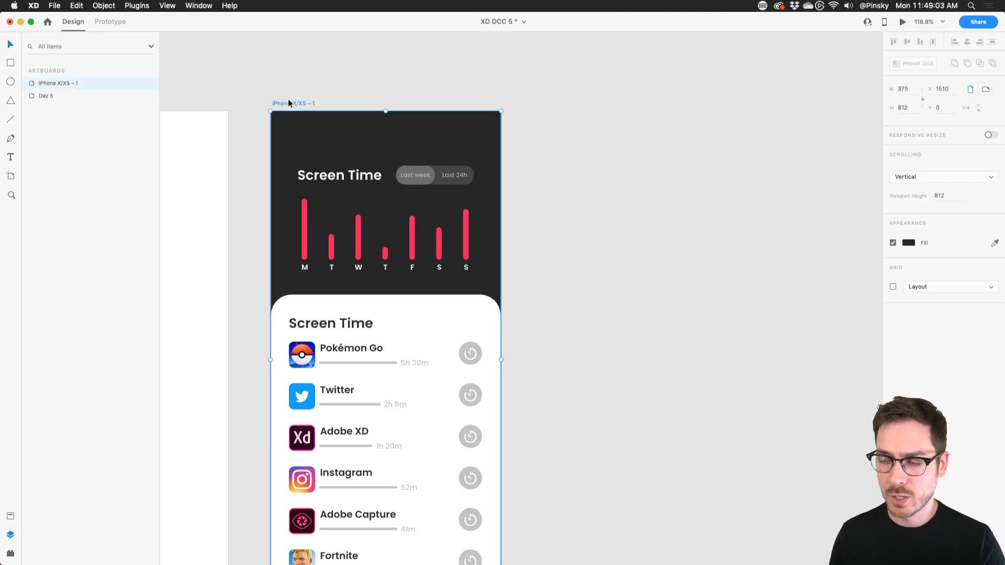
left_click_drag(291, 102, 552, 101, "alt")
left_click(110, 22)
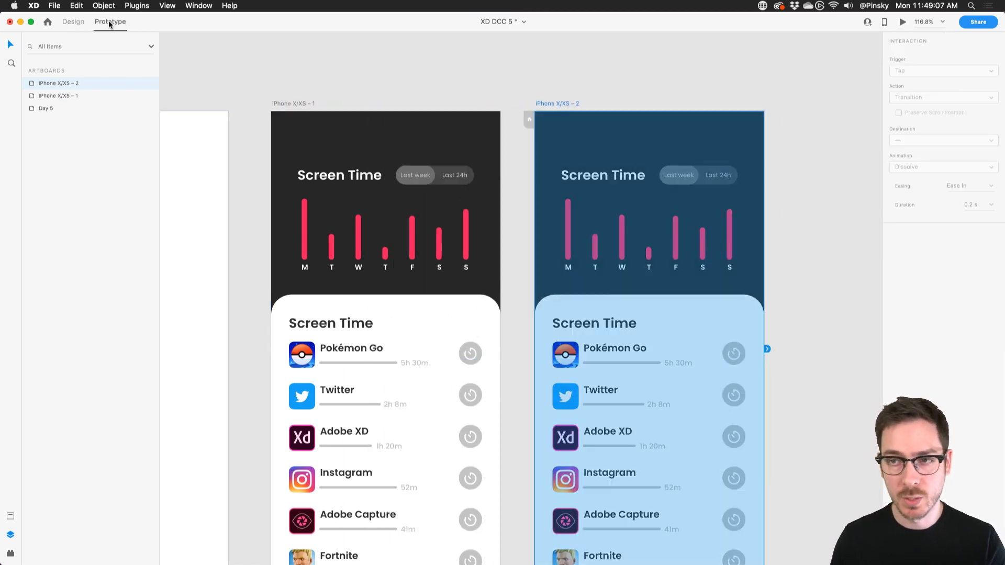
Step: In Design mode, move the lighter toggle pill on iPhone X/XS – 2 over the "Last 24h" option at X 268
scroll(756, 172, "right", 2)
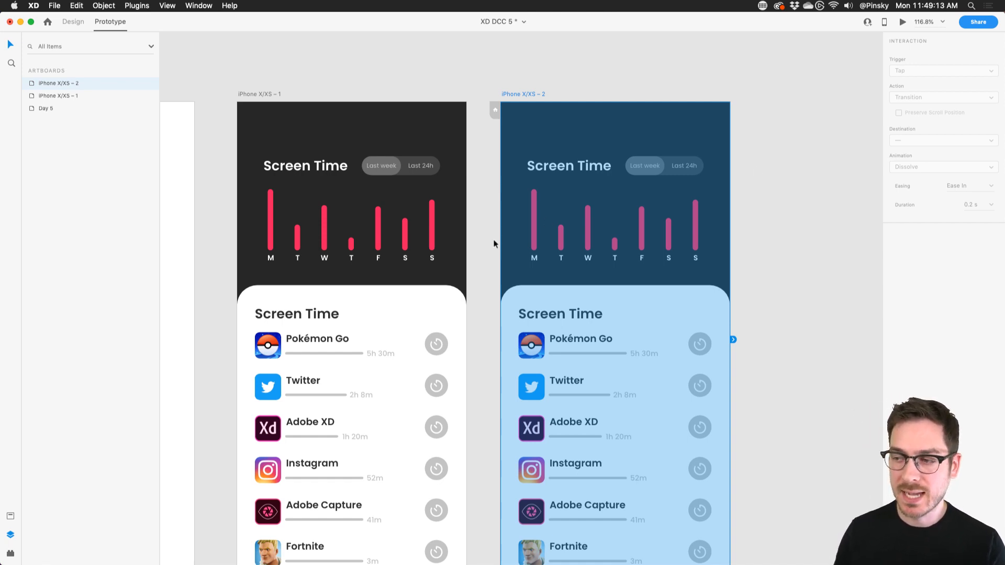
scroll(686, 148, "up", 5)
left_click(609, 168)
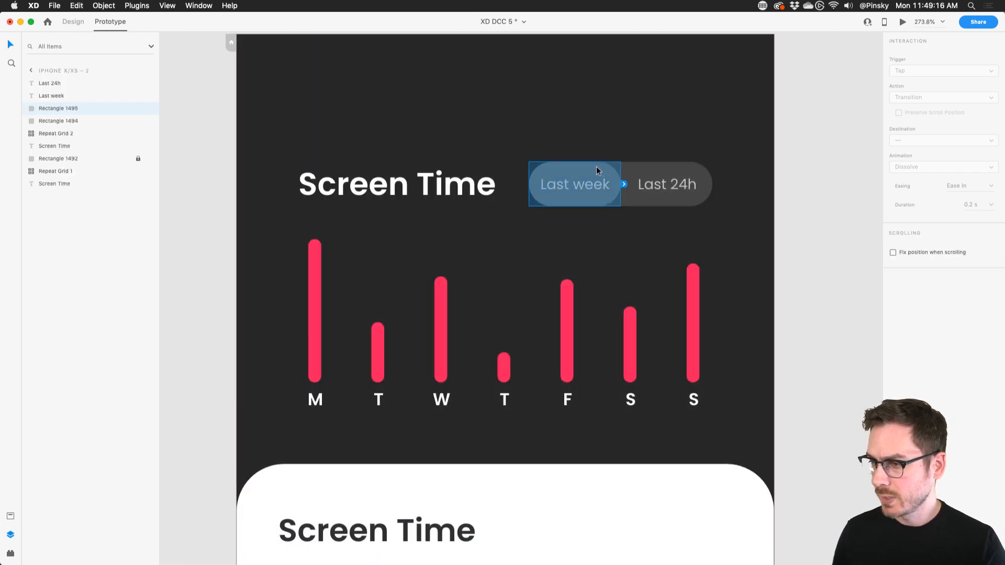
left_click(73, 22)
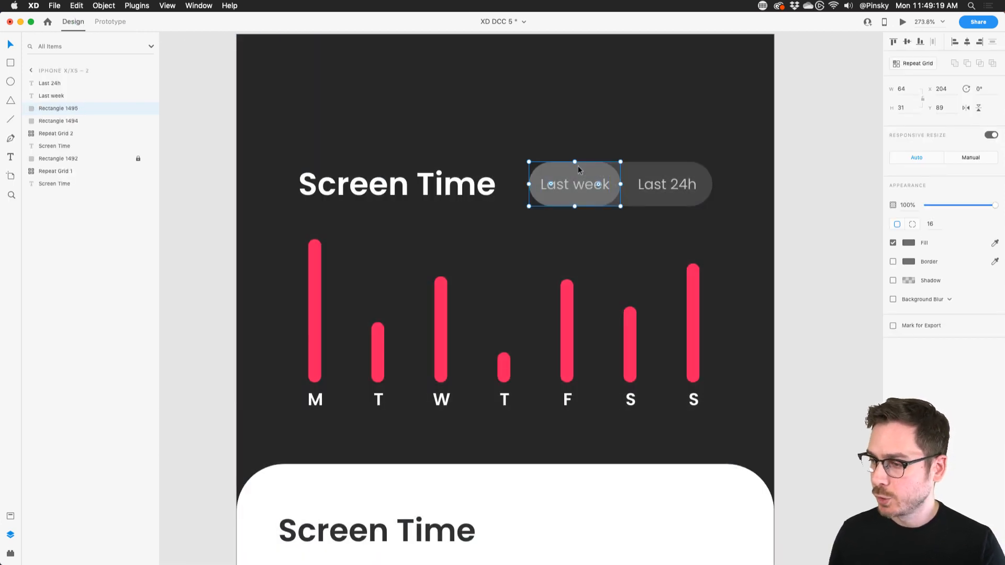
left_click_drag(578, 165, 669, 163)
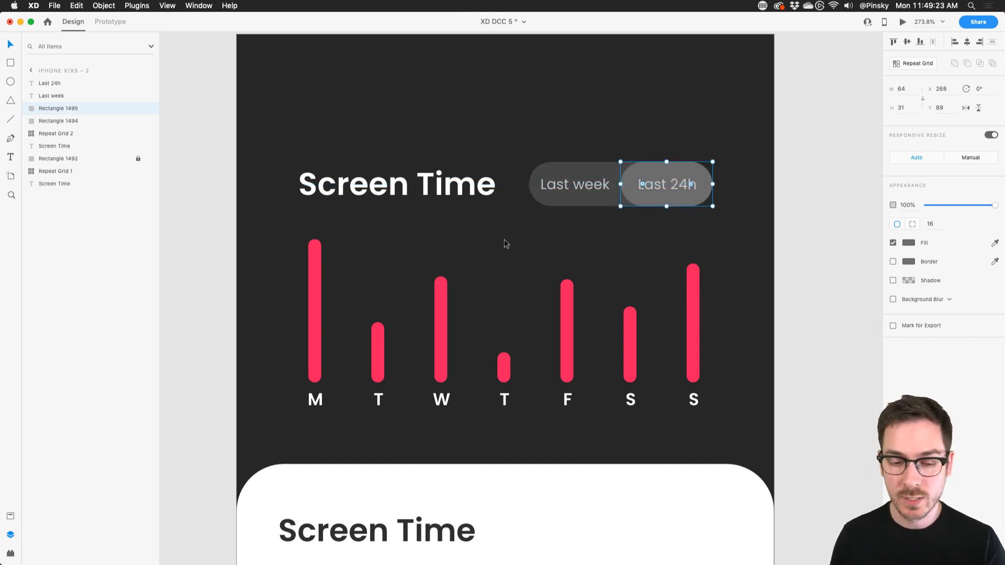
Step: Shorten the M bar and set the first T, W and second T bars to about 80, 32 and 33 high
double_click(315, 303)
left_click_drag(315, 246, 316, 299)
left_click(376, 341)
left_click_drag(377, 328, 378, 262)
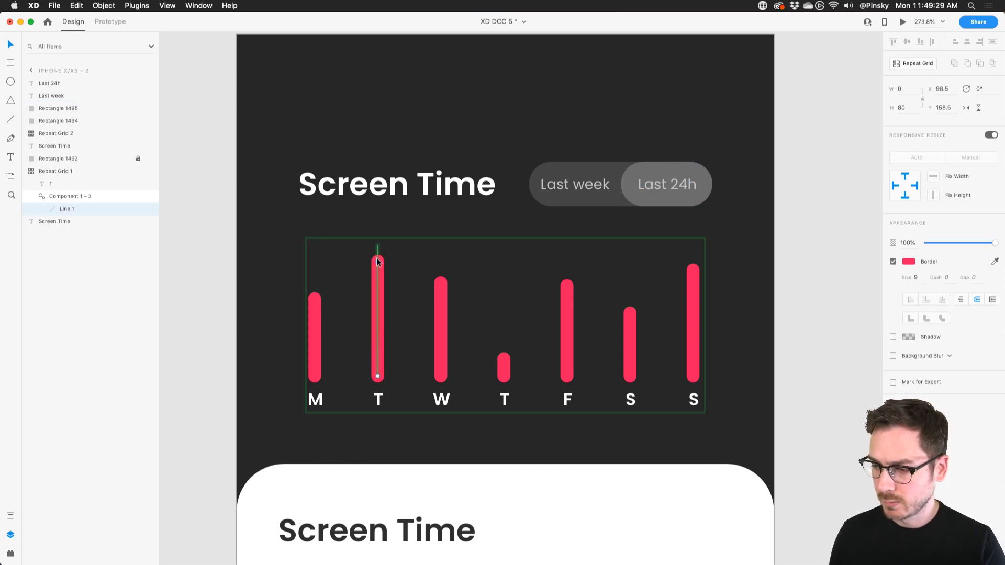
left_click(441, 289)
left_click_drag(441, 280, 442, 331)
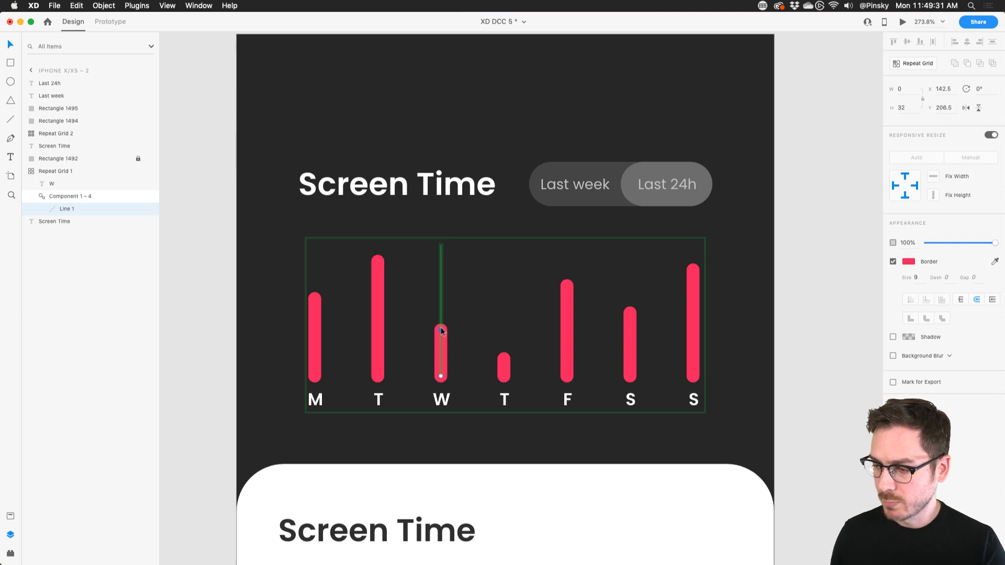
left_click(504, 362)
left_click_drag(504, 356, 503, 329)
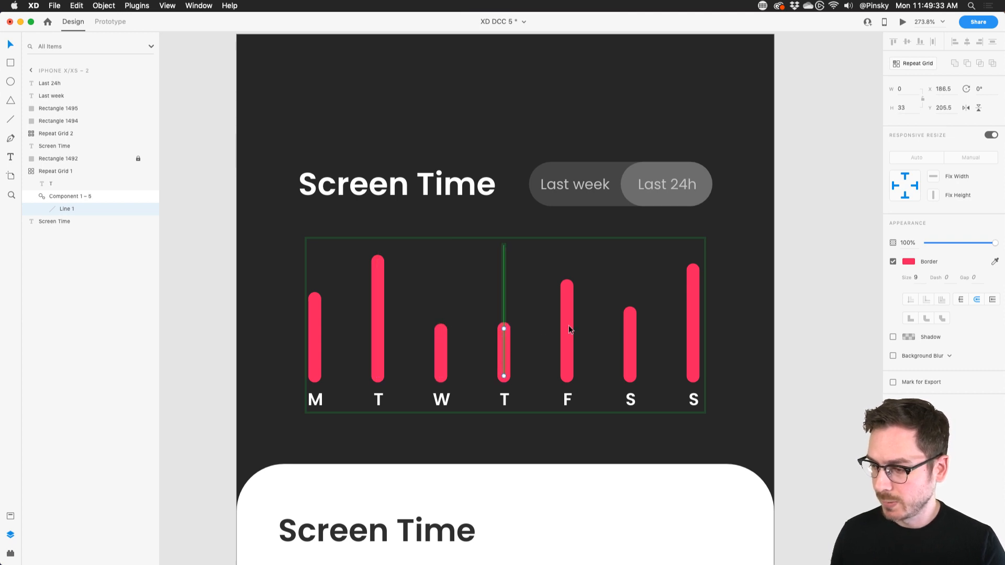
Step: Lengthen the F bar and the first S bar, and shorten the last S bar in the chart
left_click(569, 325)
double_click(568, 325)
left_click_drag(567, 285, 568, 253)
double_click(630, 334)
left_click_drag(631, 316, 630, 258)
left_click(681, 283)
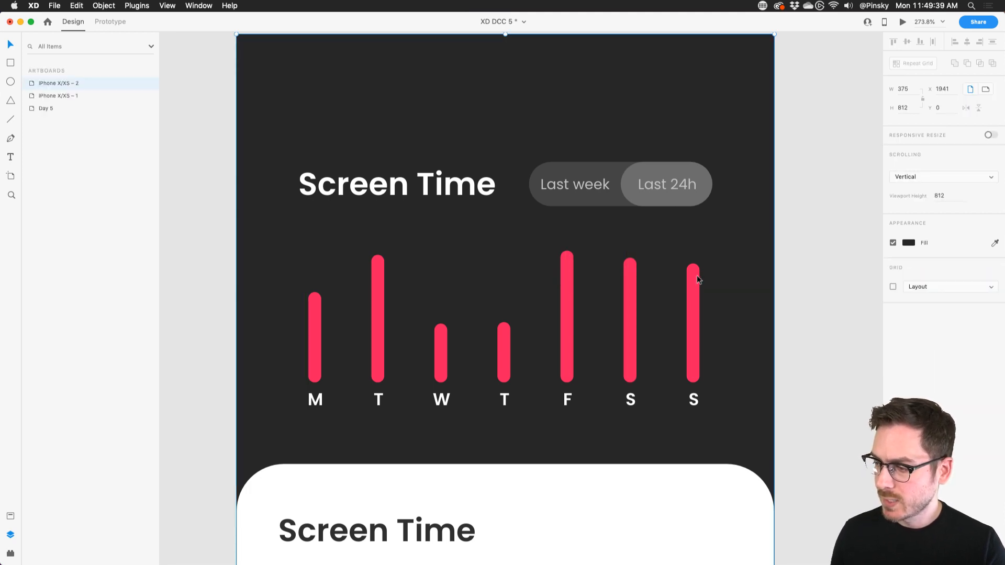
double_click(694, 277)
left_click_drag(693, 267, 695, 314)
Step: Change the first three chart labels from weekdays to the hours 9, 12 and 3
double_click(316, 403)
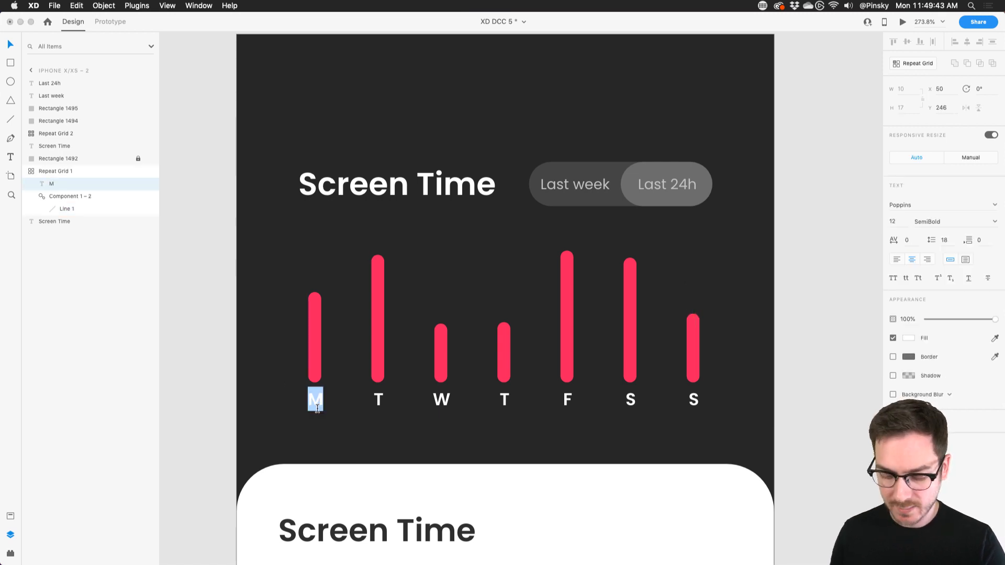
type("9")
left_click(379, 400)
double_click(379, 400)
type("12")
left_click(442, 403)
double_click(444, 404)
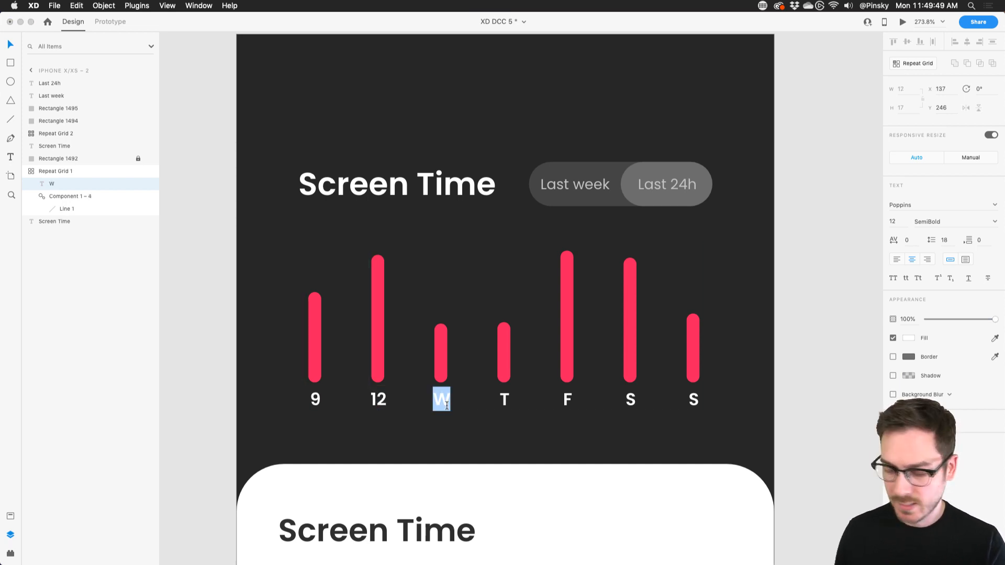
type("3")
key("Escape")
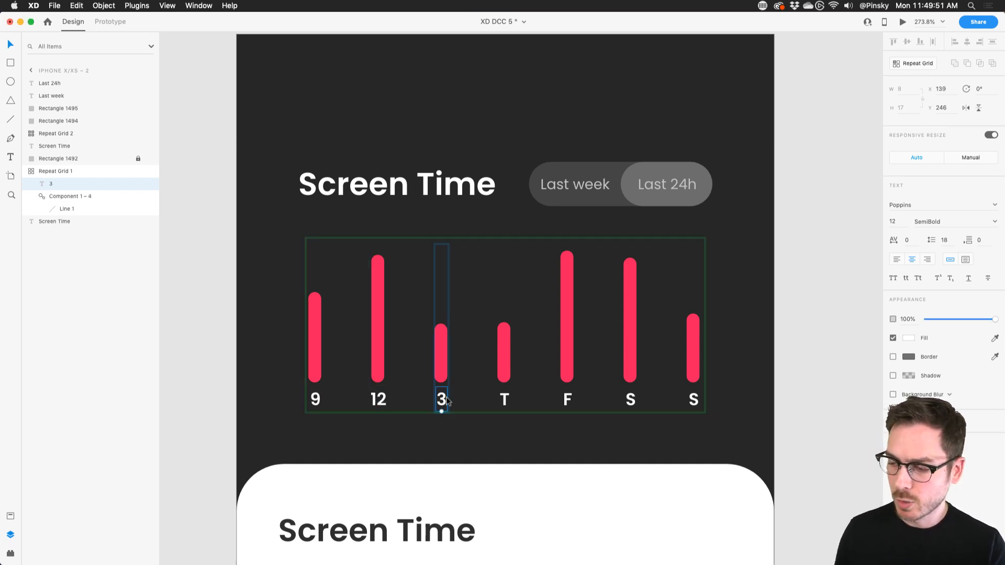
Step: Change the remaining four chart labels to the hours 6, 9, 12 and 3
double_click(502, 398)
type("6")
key("Escape")
double_click(567, 401)
type("9")
key("Escape")
double_click(629, 402)
type("12")
key("Escape")
double_click(694, 401)
type("3")
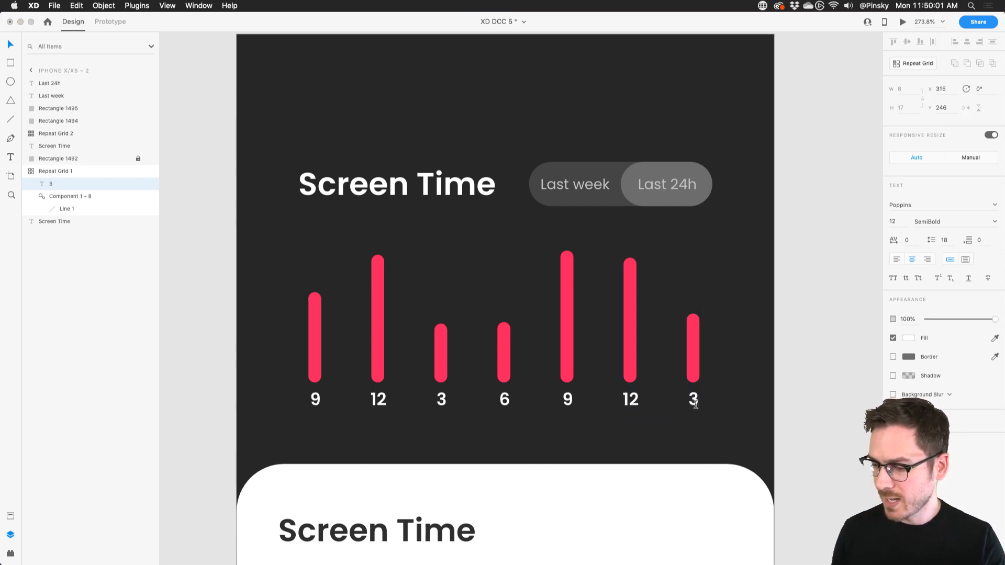
key("Escape")
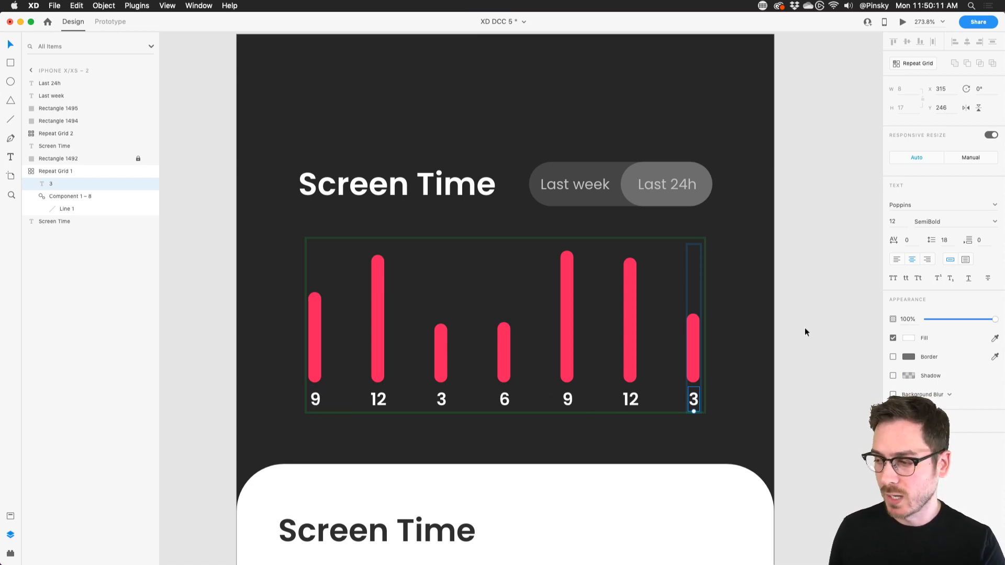
left_click(763, 333)
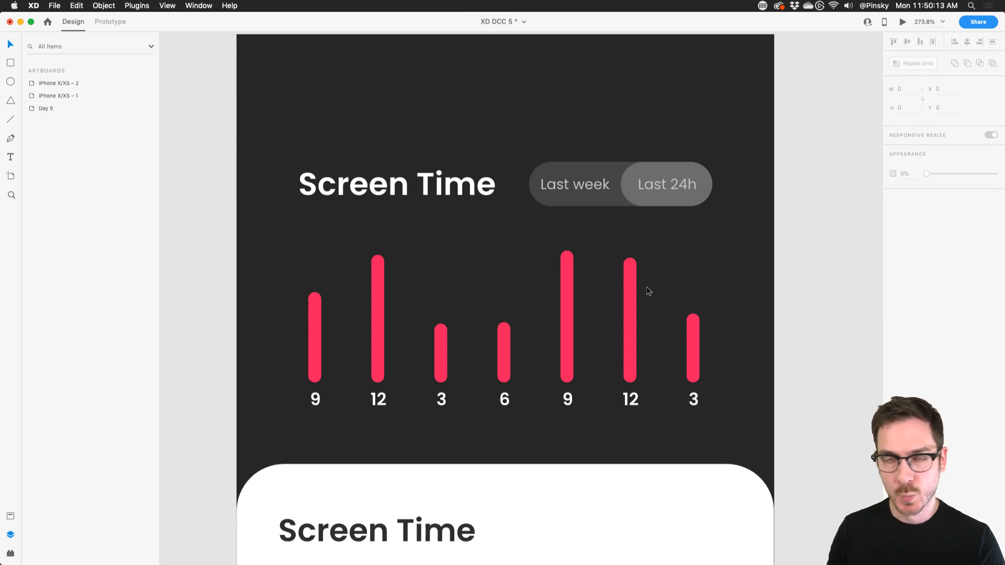
Step: Shorten the Pokémon Go usage line to about 22 wide, move its time label beside it and change the text to "34m"
scroll(647, 289, "down", 10)
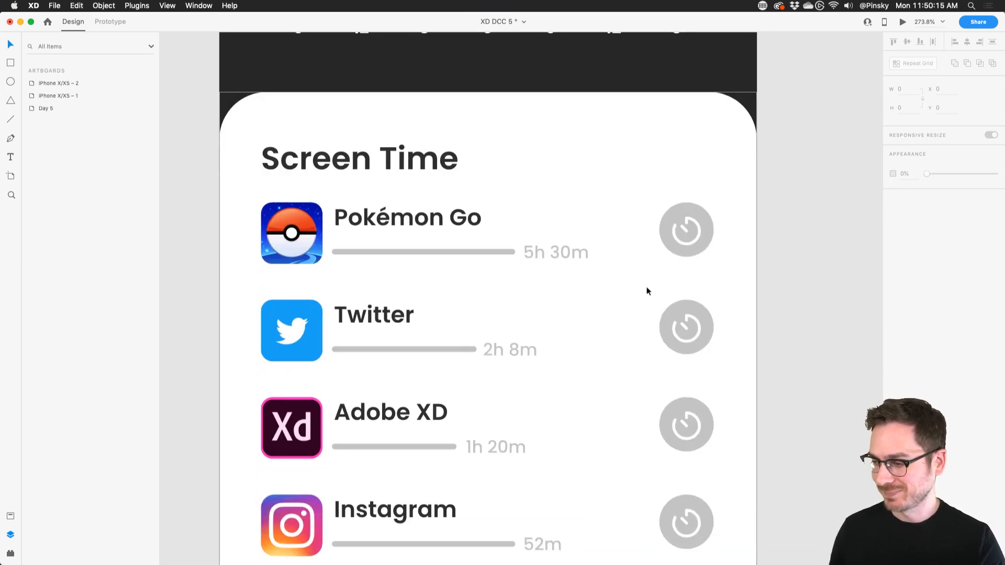
double_click(464, 247)
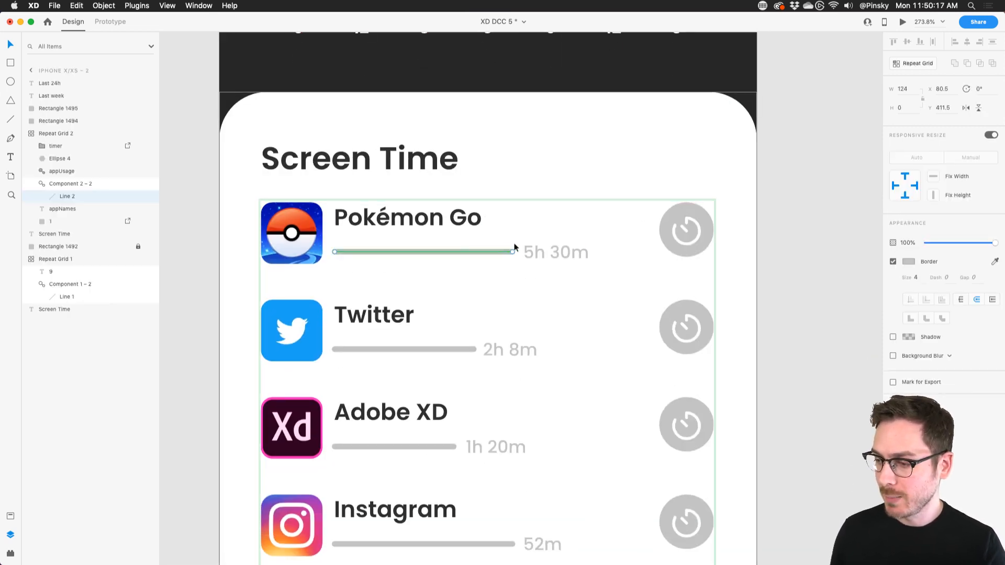
left_click_drag(512, 248, 385, 252)
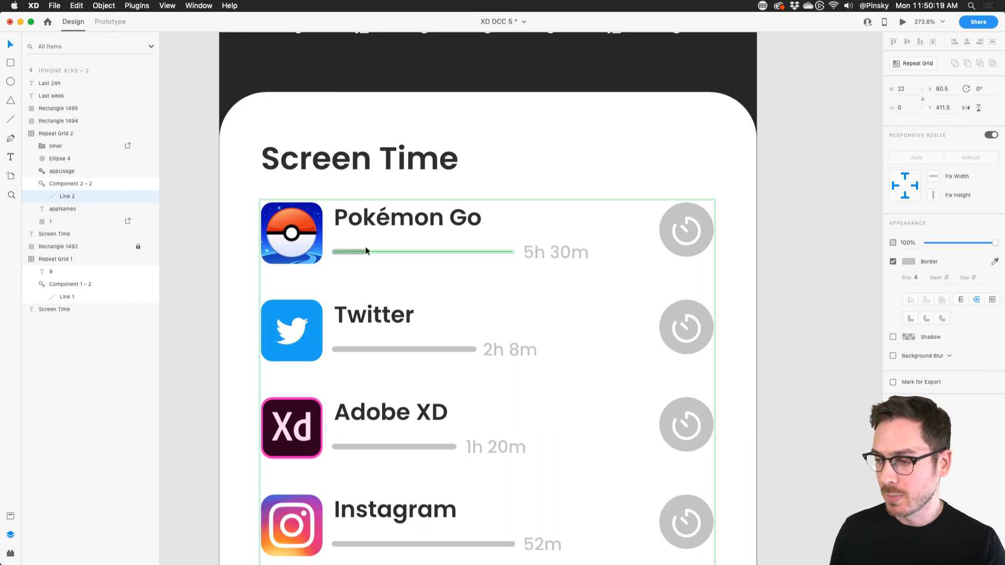
left_click(560, 252)
left_click_drag(517, 252, 417, 253)
double_click(398, 260)
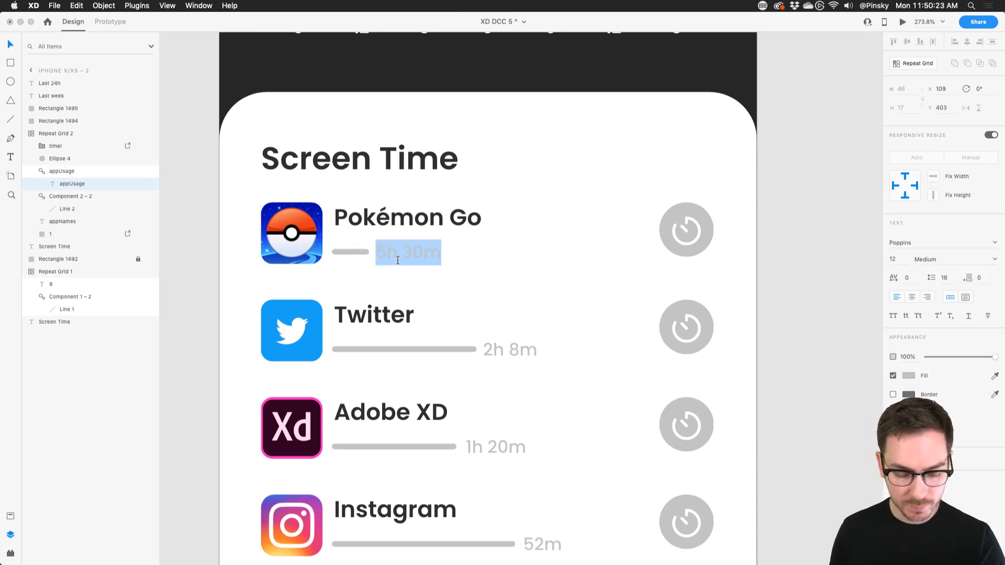
type("34m")
key("Escape")
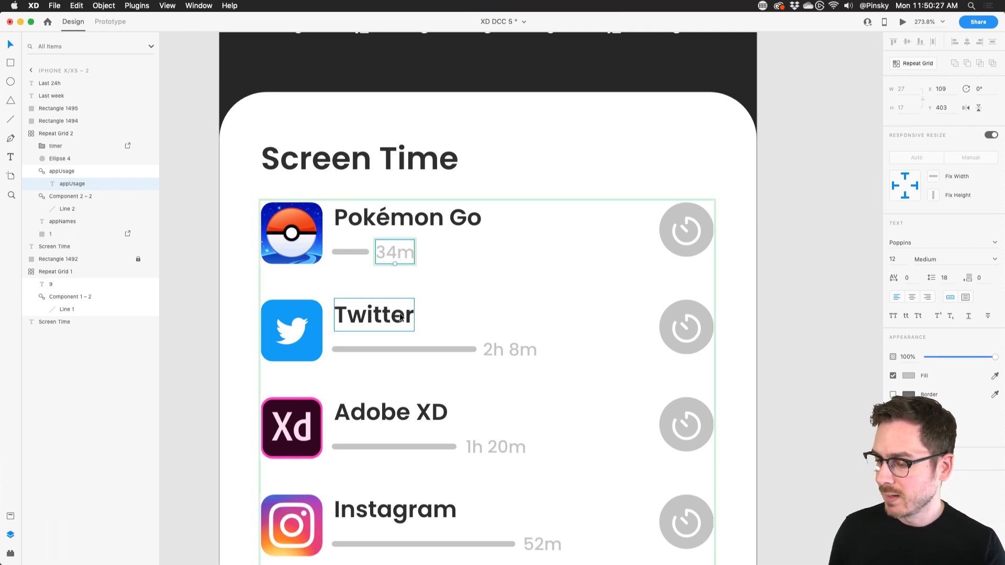
Step: Shorten the Twitter usage line to about 64 wide and move its time label next to the line's end
left_click(474, 350)
left_click_drag(475, 349, 427, 350)
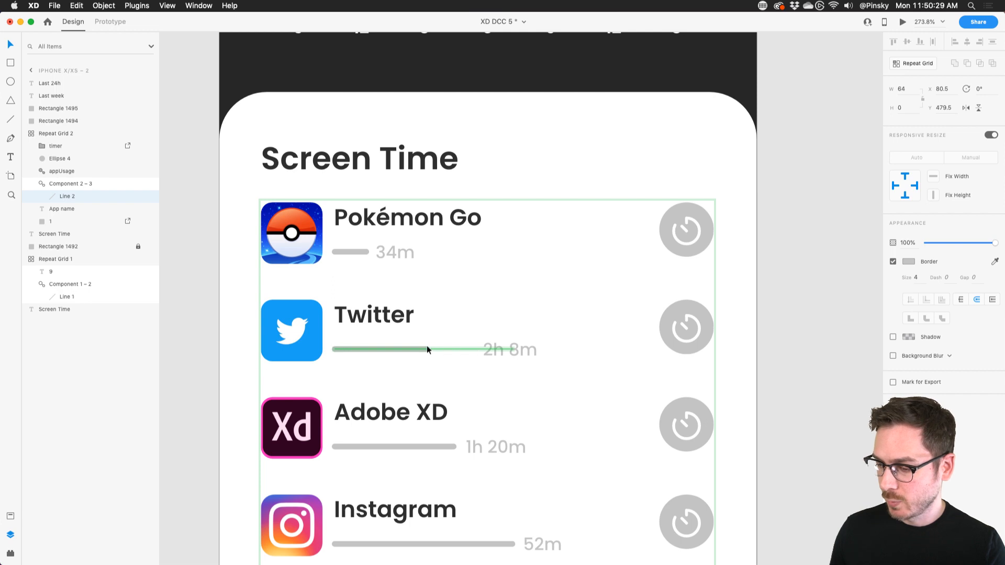
left_click_drag(512, 350, 469, 353)
key("super+z")
double_click(511, 350)
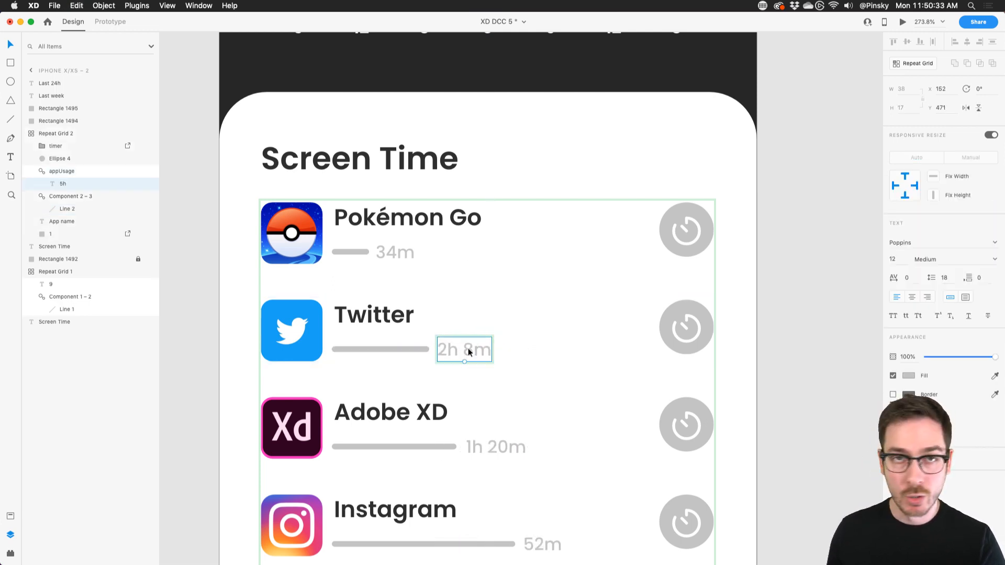
Step: Lengthen the Adobe XD usage line, move its time label to about X 245 and change the text to "5h 10m"
scroll(466, 351, "down", 3)
double_click(456, 379)
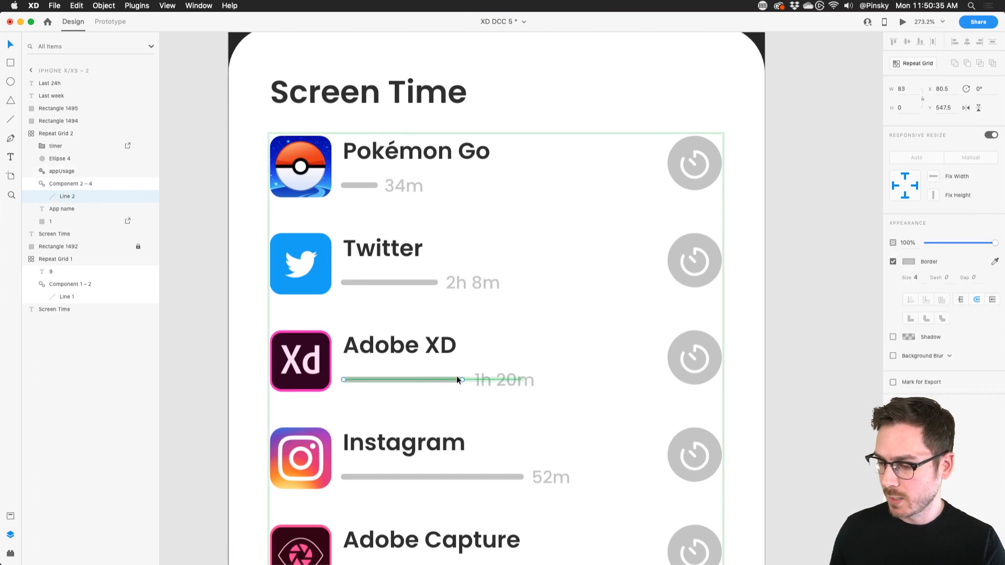
left_click_drag(460, 377, 568, 376)
left_click(486, 378)
double_click(483, 384)
left_click_drag(482, 385, 586, 385)
double_click(587, 385)
type("5h 10m")
key("Escape")
scroll(586, 386, "down", 1)
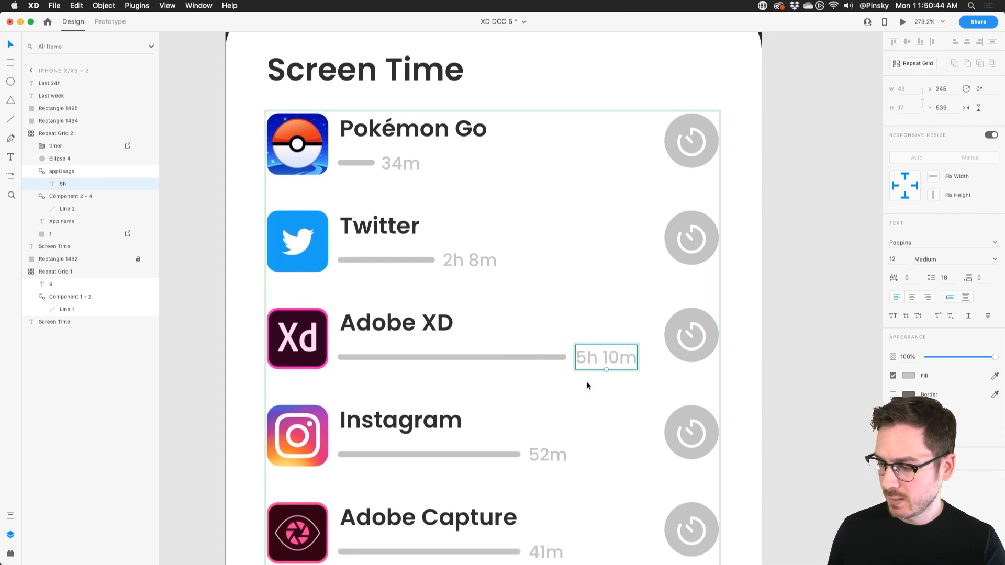
Step: Shorten the Instagram usage line and move its time label beside it at about X 174
left_click(514, 455)
left_click_drag(519, 456, 493, 454)
scroll(493, 454, "down", 3)
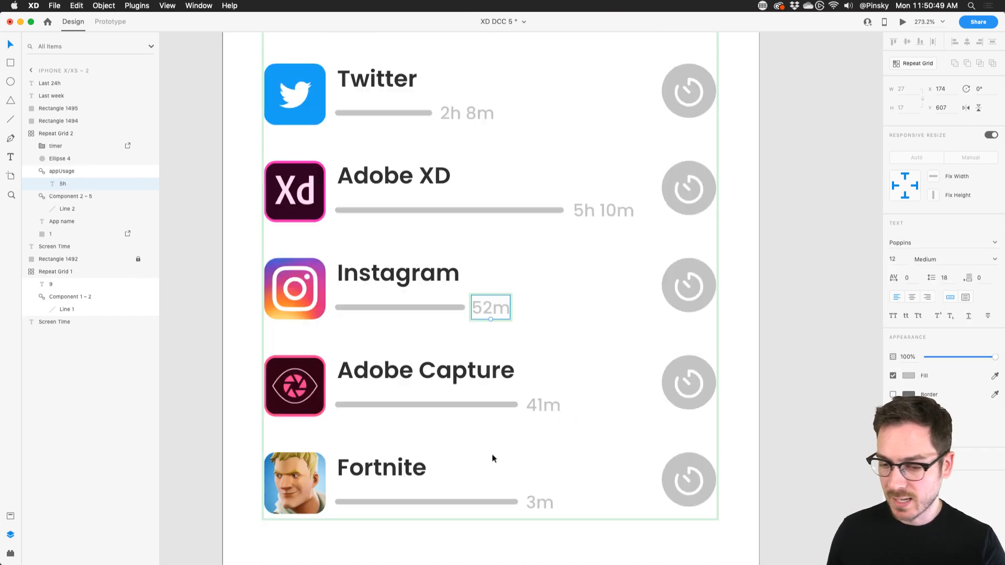
left_click(538, 343)
scroll(539, 343, "down", 3)
scroll(538, 343, "down", 5)
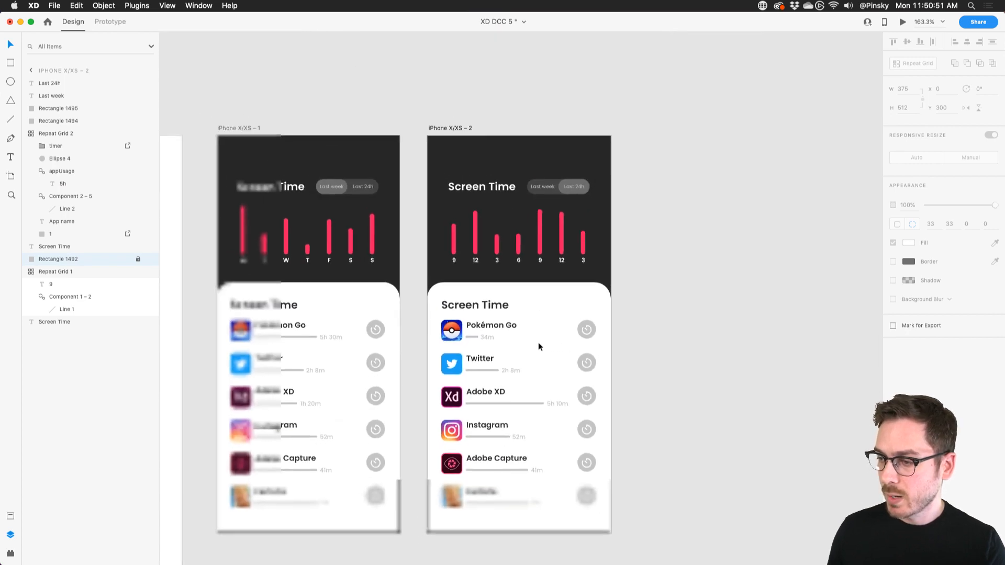
left_click(647, 321)
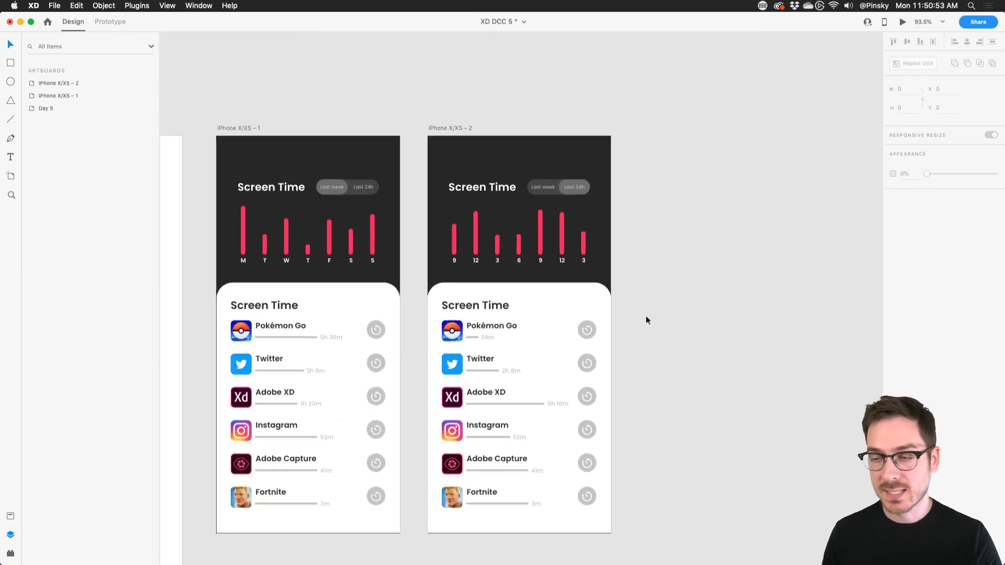
Step: In Prototype mode, wire the "Last 24h" text on iPhone X/XS – 1 to the iPhone X/XS – 2 artboard
scroll(496, 238, "down", 1)
scroll(496, 239, "left", 1)
left_click(496, 238)
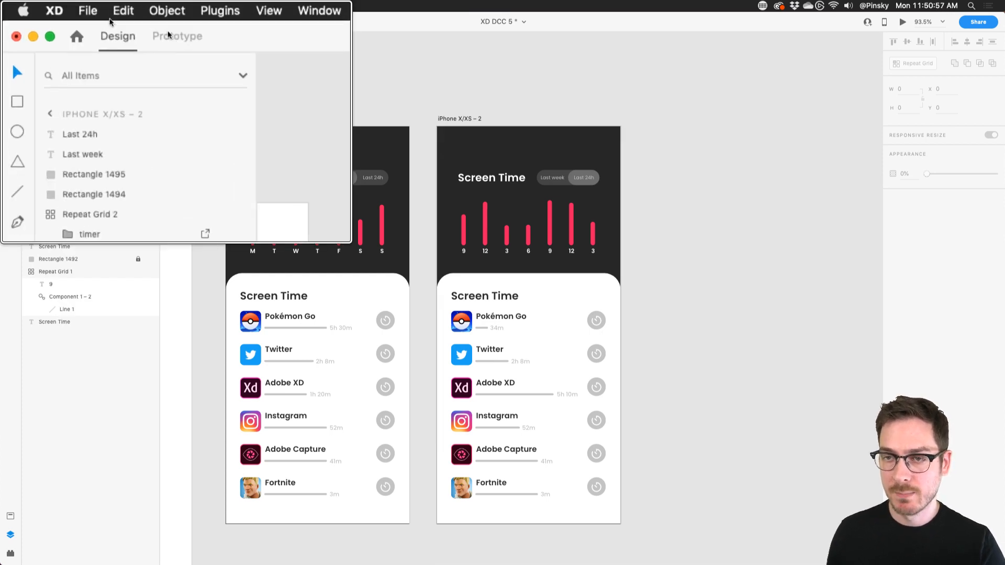
left_click(110, 22)
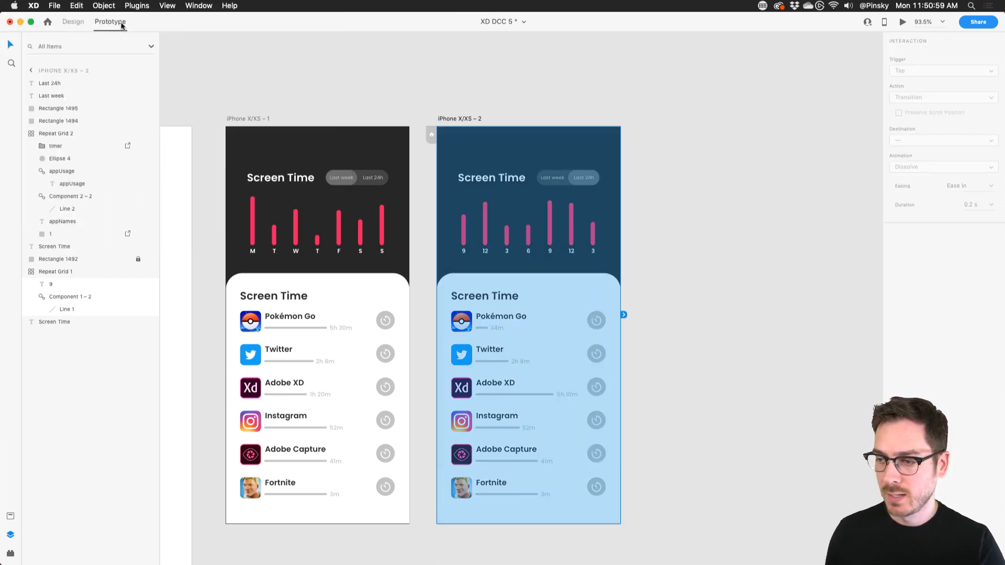
left_click(264, 119)
scroll(382, 167, "up", 5)
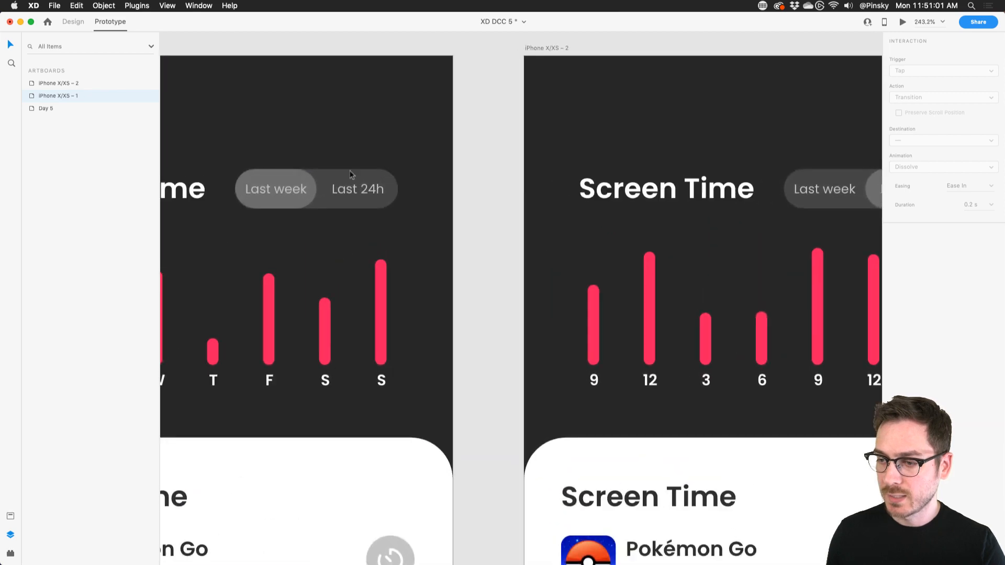
left_click(368, 189)
left_click(368, 190)
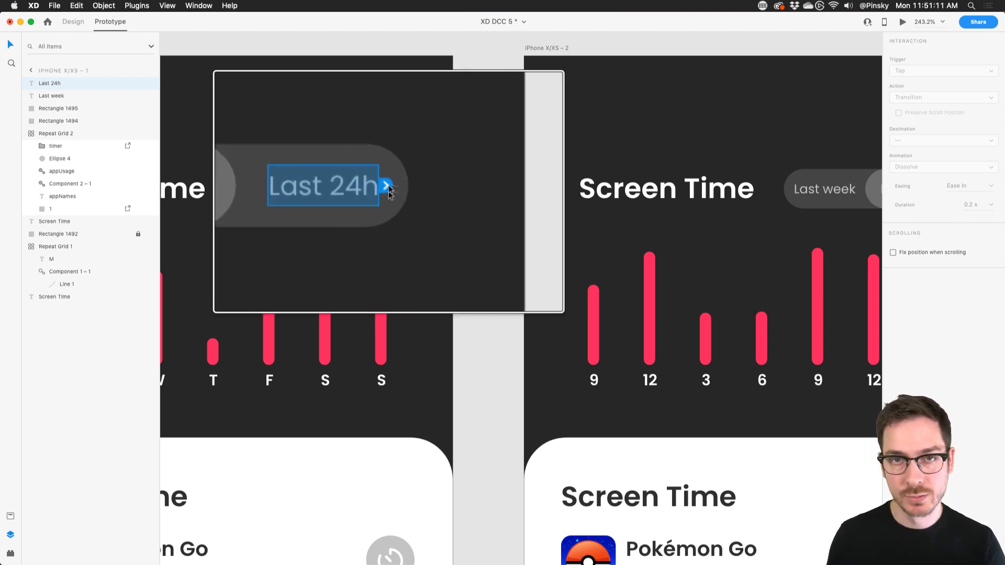
left_click_drag(388, 188, 603, 152)
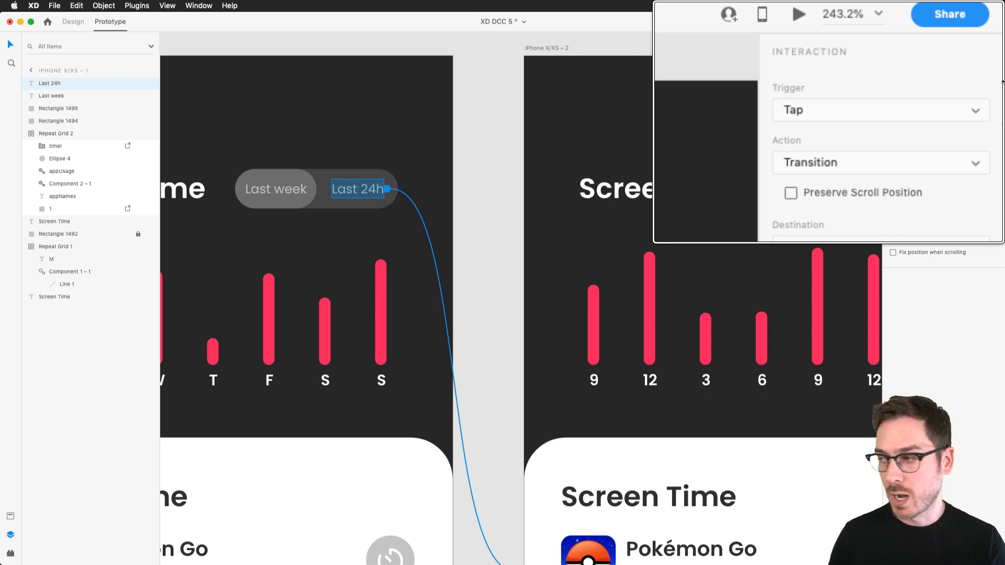
Step: Set the "Last 24h" interaction to a Tap trigger with the Auto-Animate action, Ease In-Out easing and a 0.4 s duration
left_click(953, 111)
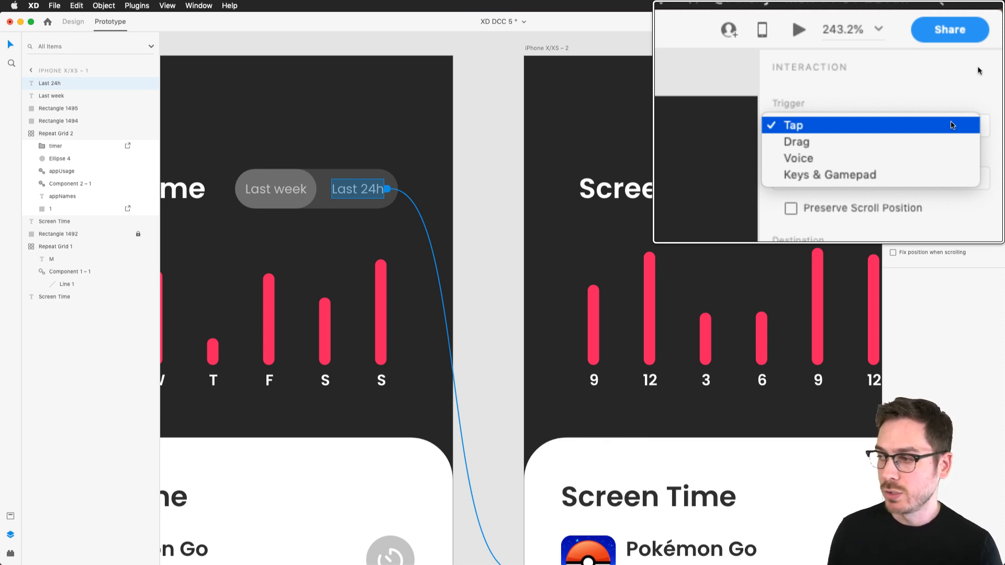
left_click(953, 126)
left_click(965, 124)
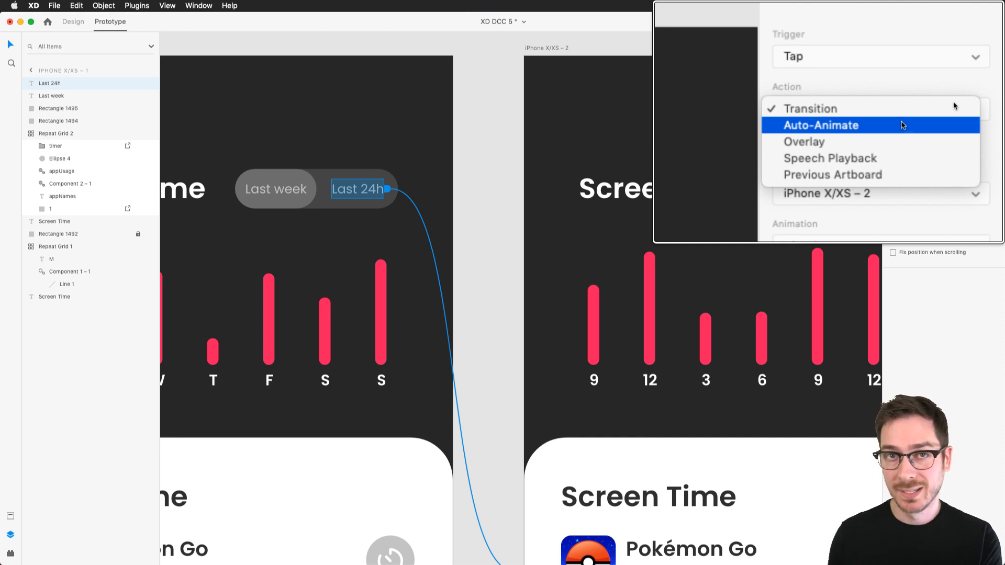
left_click(903, 125)
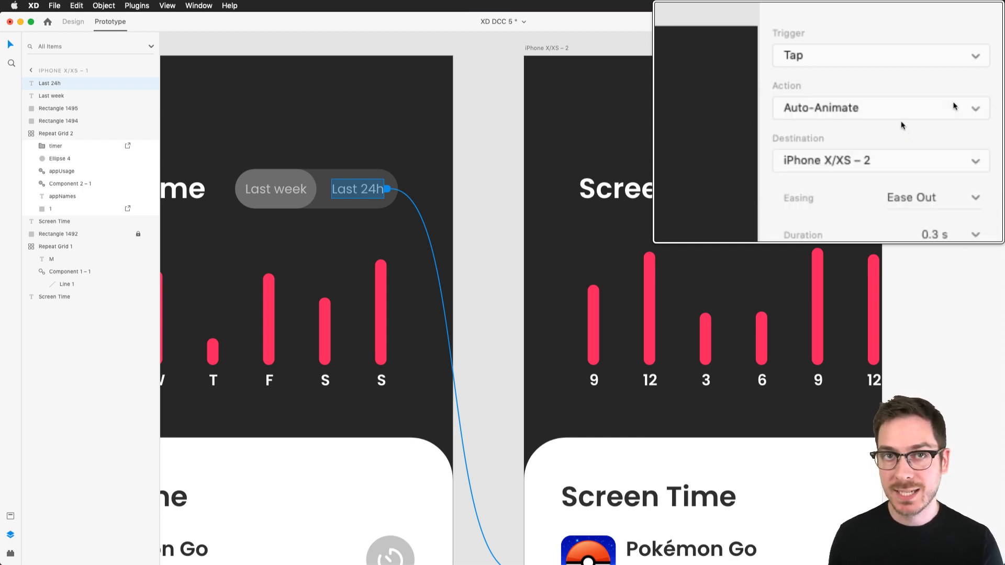
left_click(969, 198)
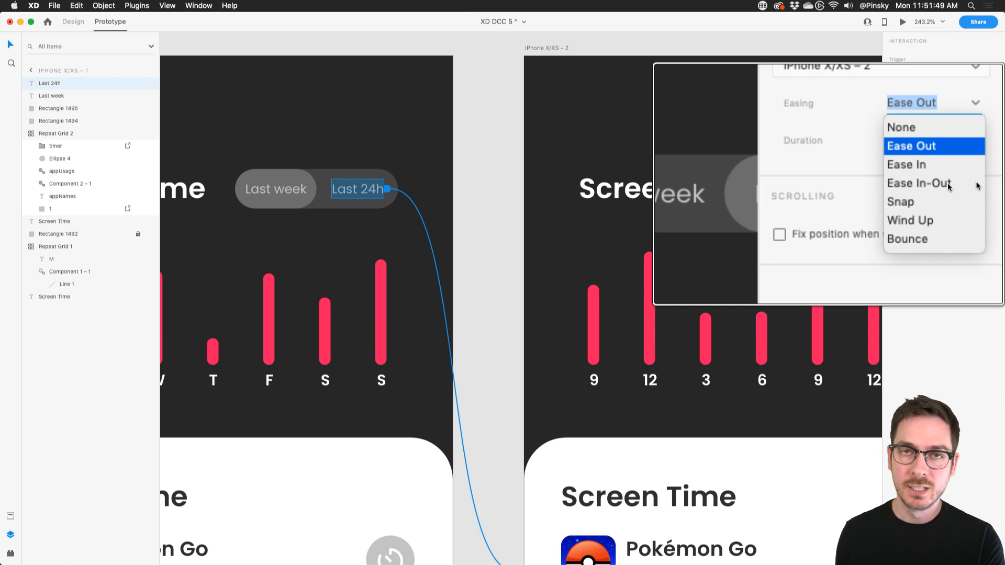
left_click(949, 186)
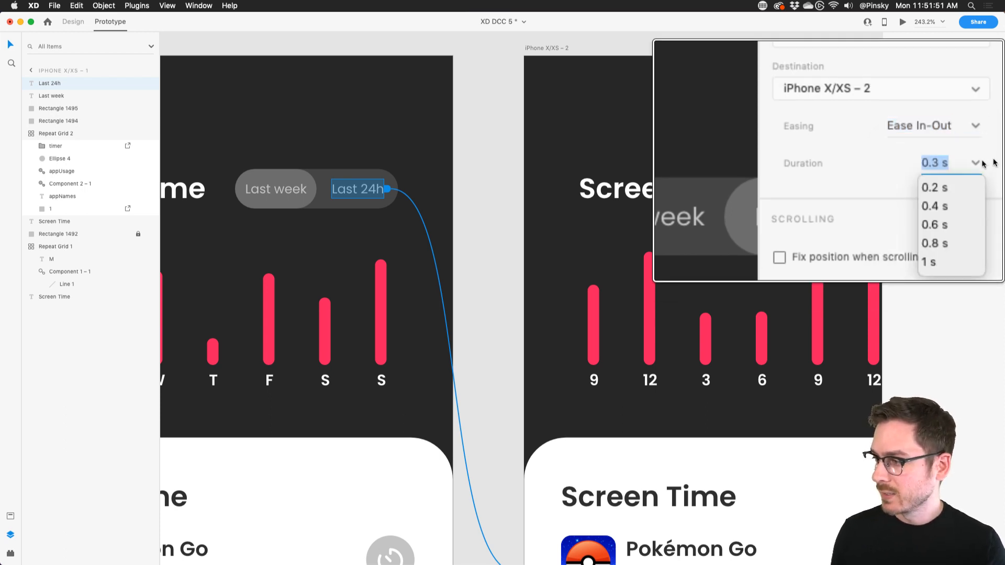
left_click(953, 149)
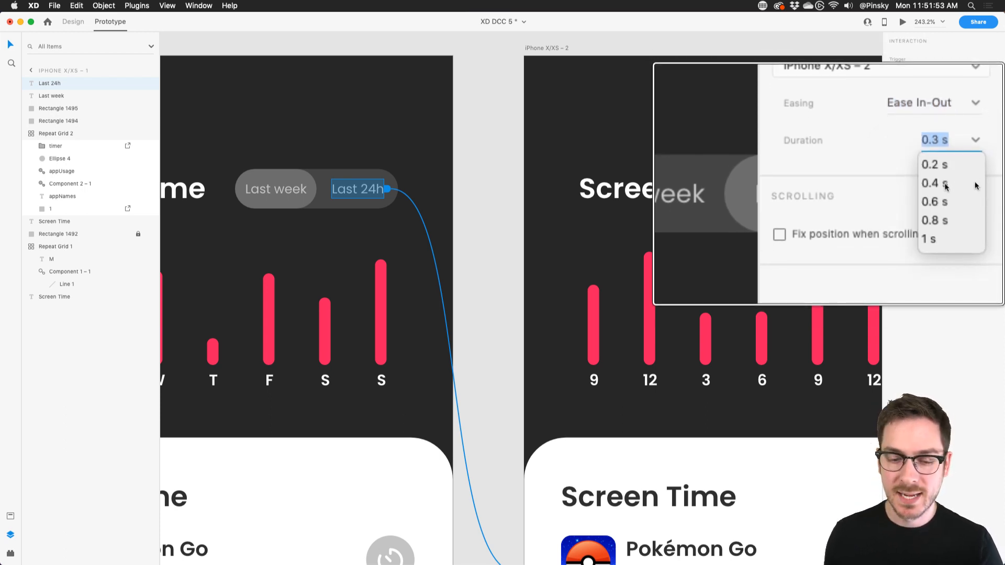
left_click(976, 186)
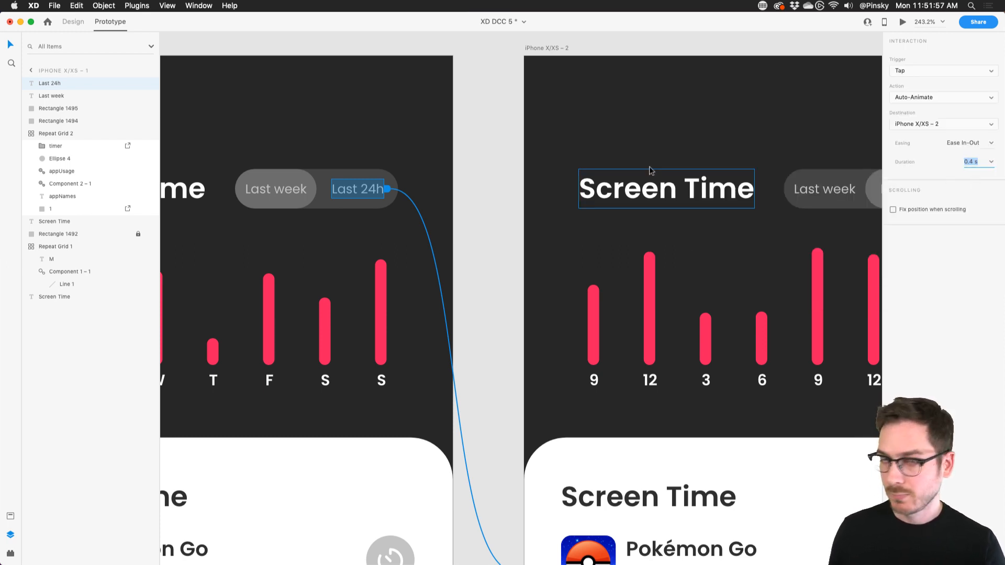
Step: Preview the prototype from the iPhone X/XS – 1 artboard, test the "Last 24h" toggle and close the preview
scroll(191, 153, "down", 5)
scroll(187, 153, "left", 4)
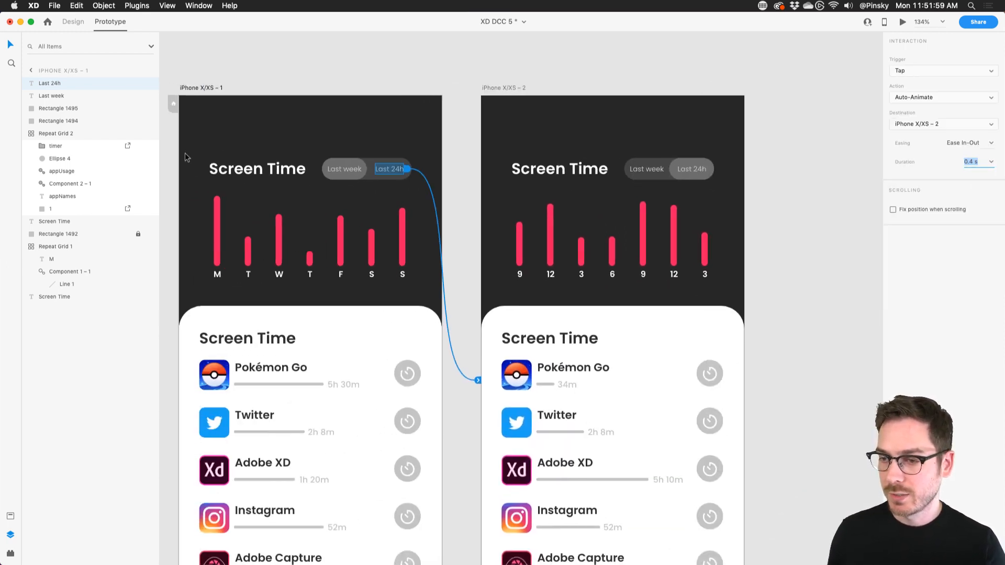
left_click(208, 88)
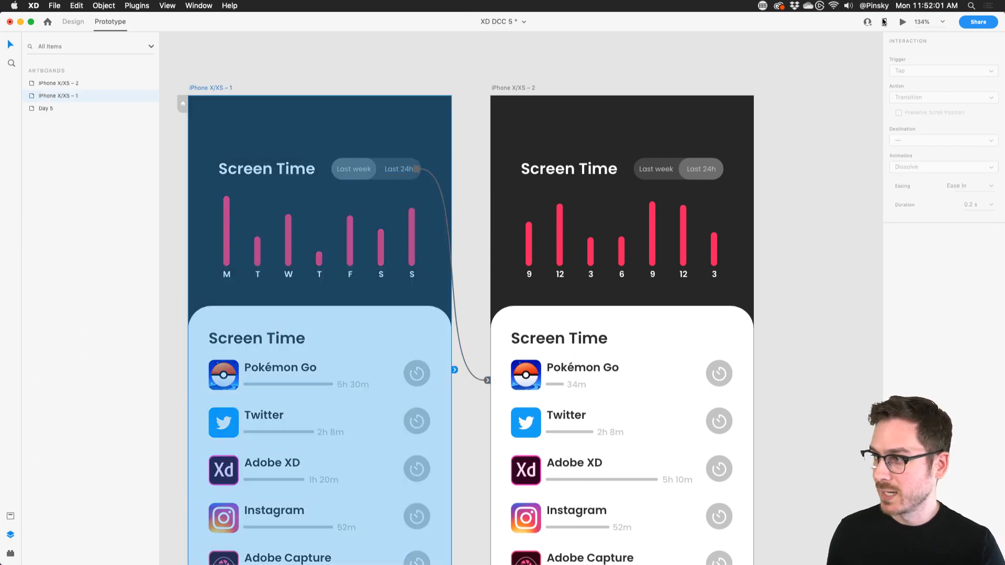
left_click(903, 22)
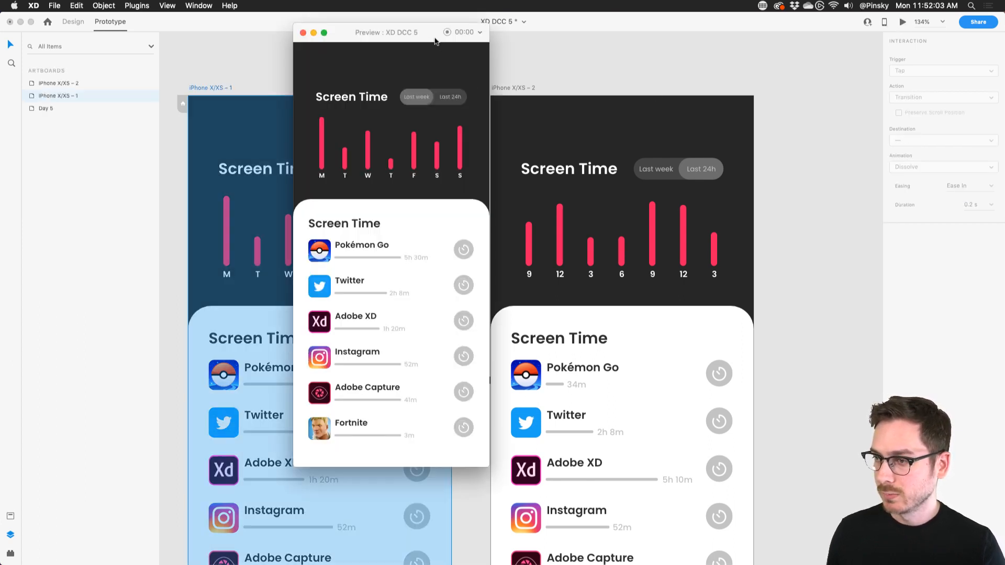
scroll(708, 148, "right", 6)
scroll(708, 149, "right", 5)
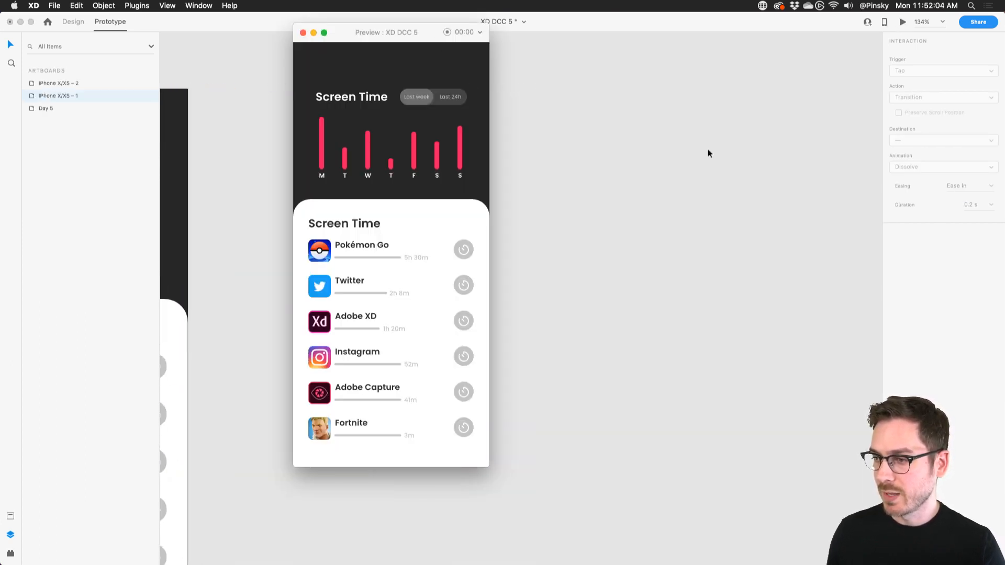
left_click(451, 99)
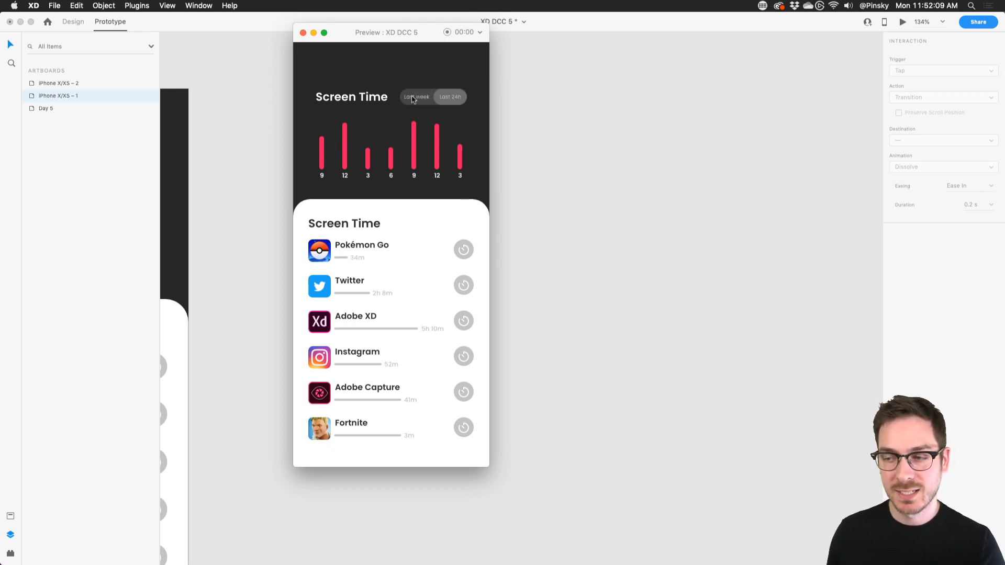
key("super+w")
Step: Wire the "Last week" text on iPhone X/XS – 2 back to the iPhone X/XS – 1 artboard with Auto-Animate
scroll(358, 165, "left", 7)
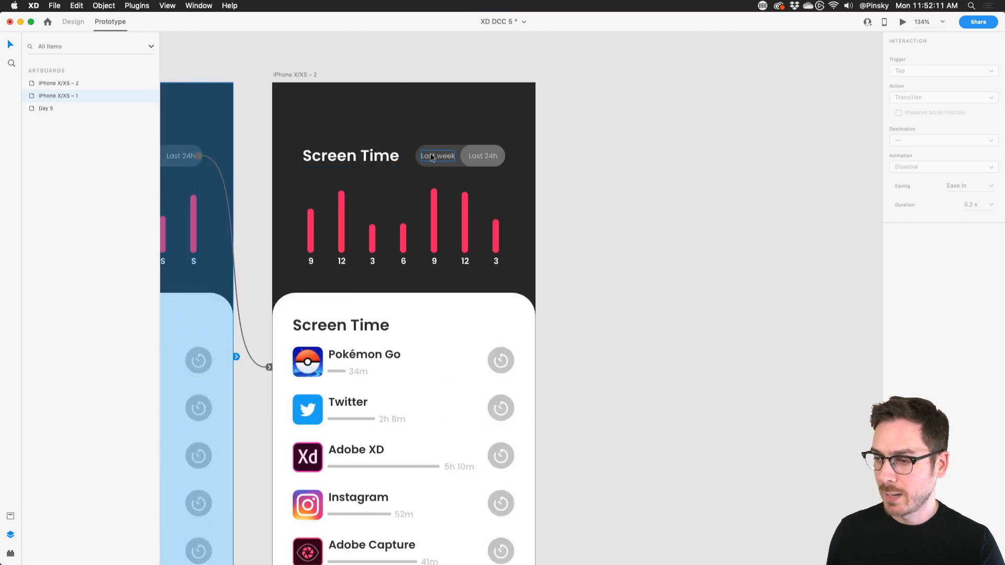
left_click(432, 158)
left_click_drag(458, 155, 200, 242)
Step: Preview the prototype from iPhone X/XS – 1, switch repeatedly between "Last 24h" and "Last week", and close the preview
scroll(200, 242, "left", 4)
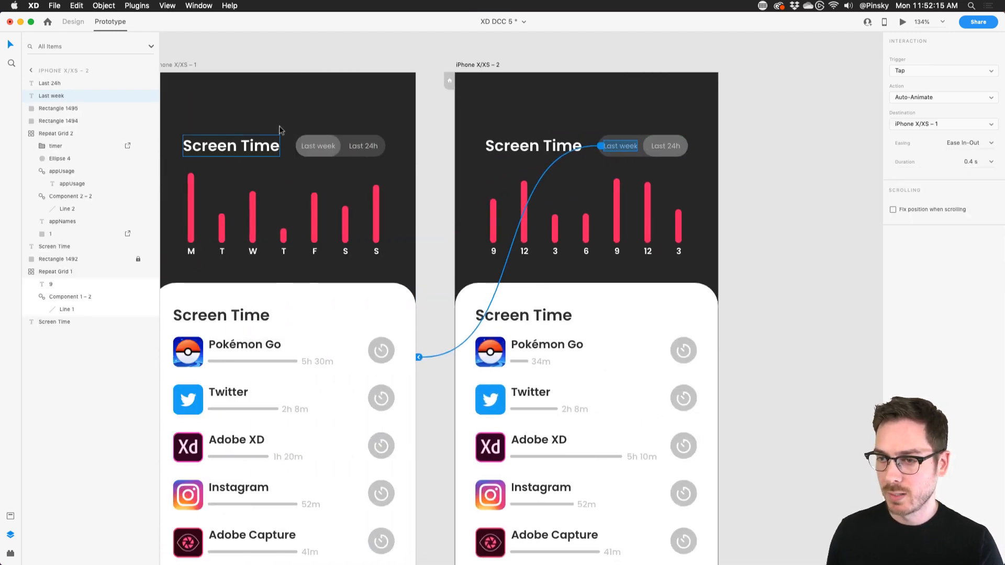
left_click(181, 66)
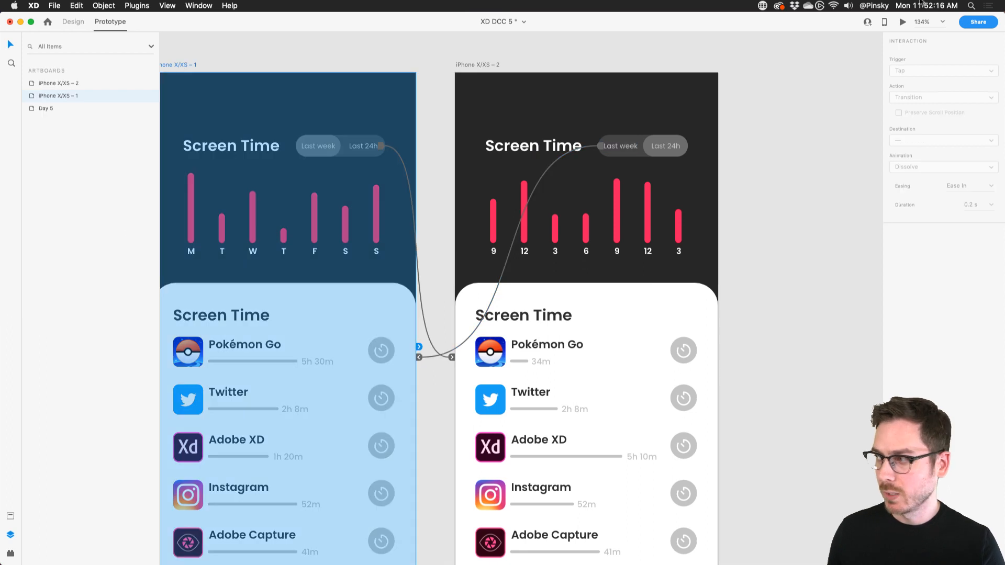
left_click(902, 21)
scroll(782, 87, "right", 7)
left_click(417, 99)
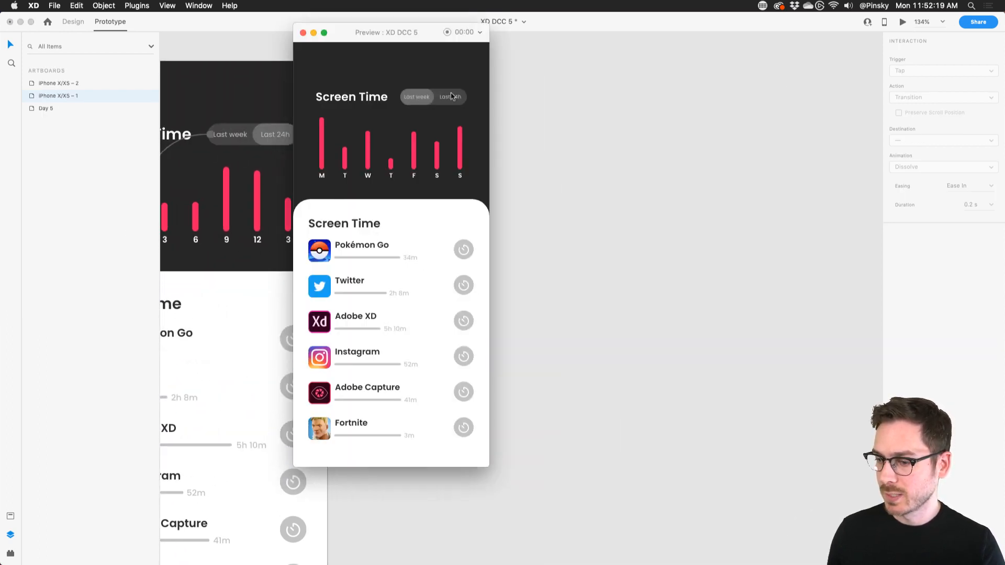
left_click(417, 99)
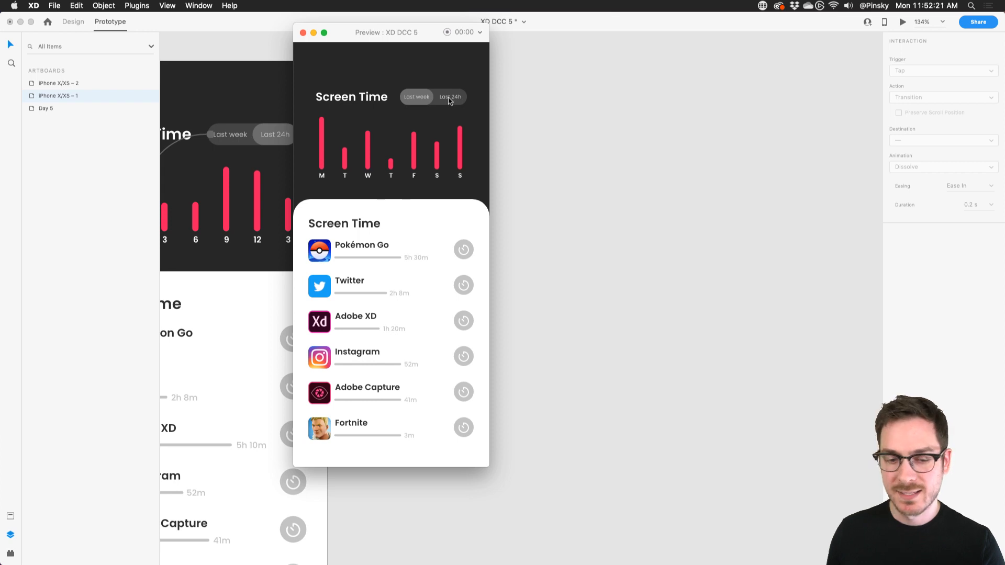
left_click(417, 99)
left_click(417, 99)
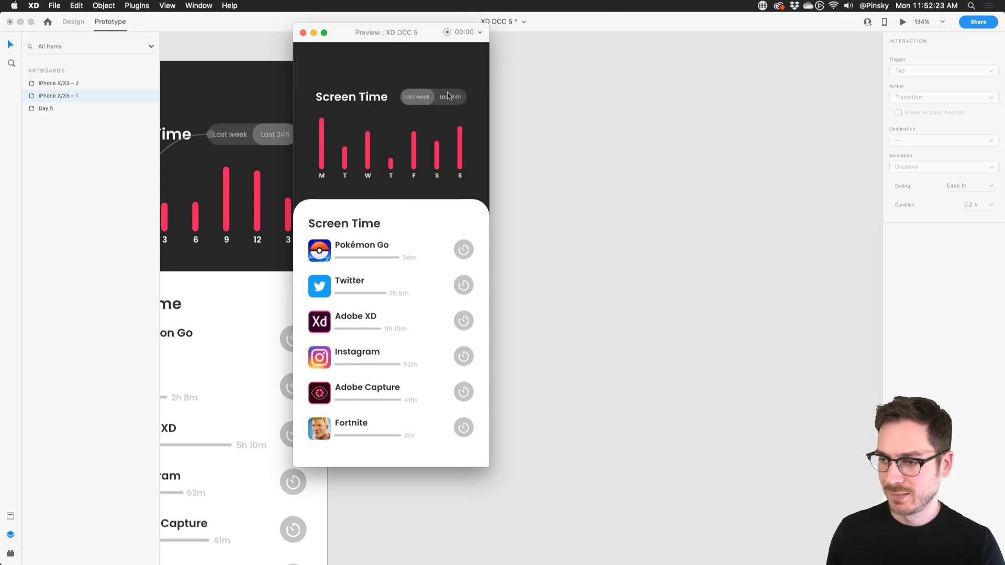
left_click(417, 98)
left_click(418, 98)
left_click(450, 98)
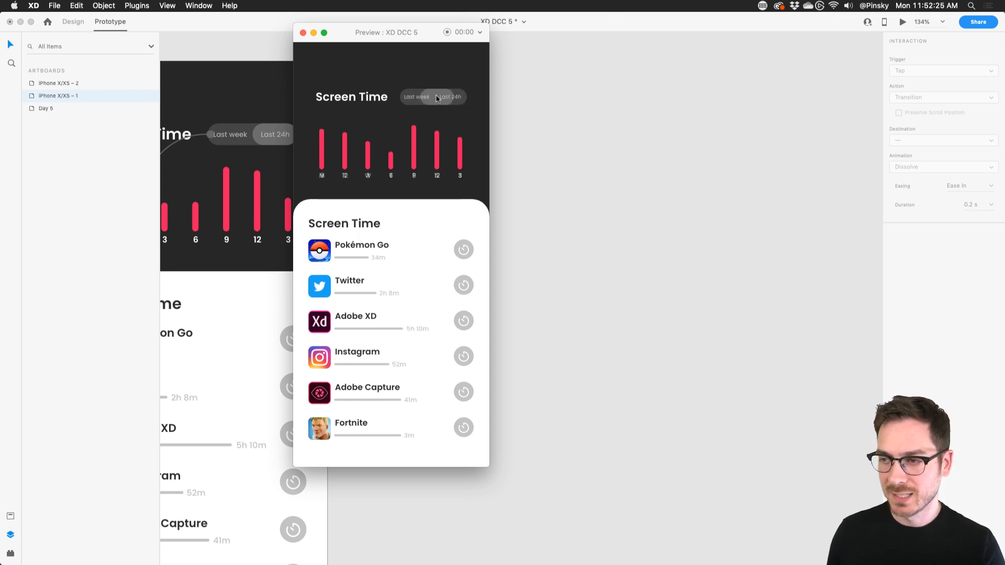
left_click(413, 97)
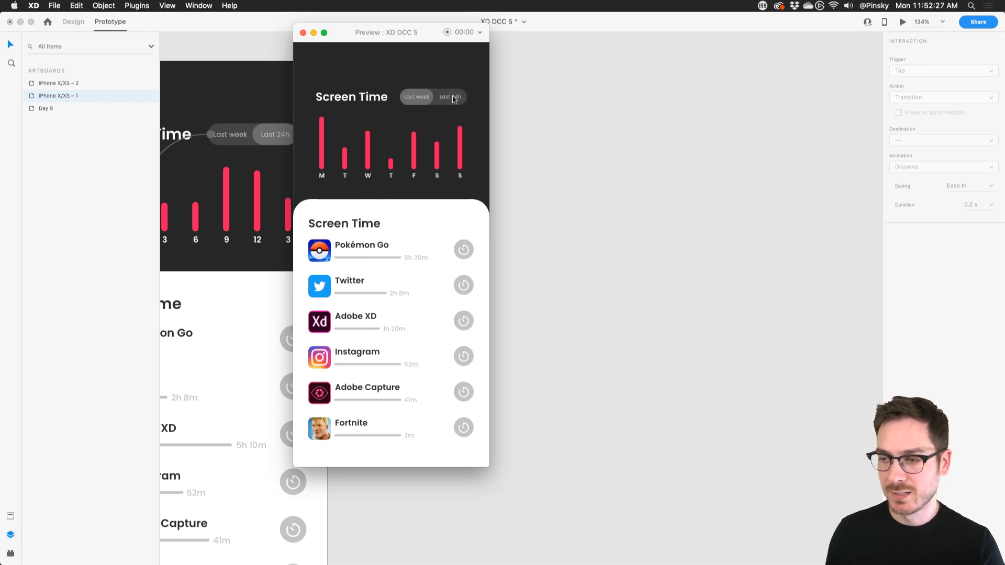
left_click(451, 100)
left_click(415, 102)
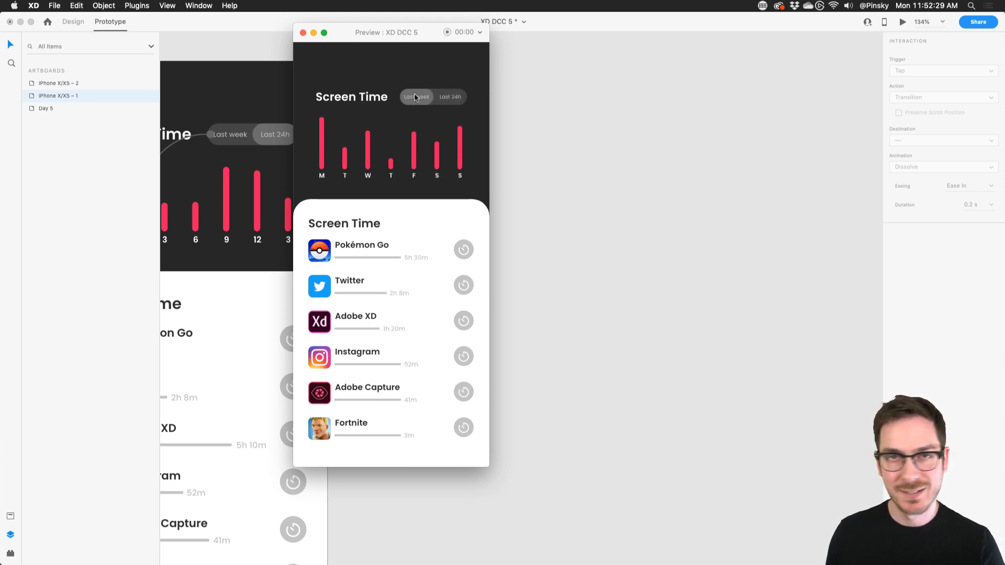
key("super+w")
Step: Return to Design mode and select the repeat grid holding the app list on iPhone X/XS – 2
scroll(320, 202, "left", 4)
scroll(319, 202, "down", 2)
scroll(318, 199, "left", 5)
scroll(318, 199, "down", 2)
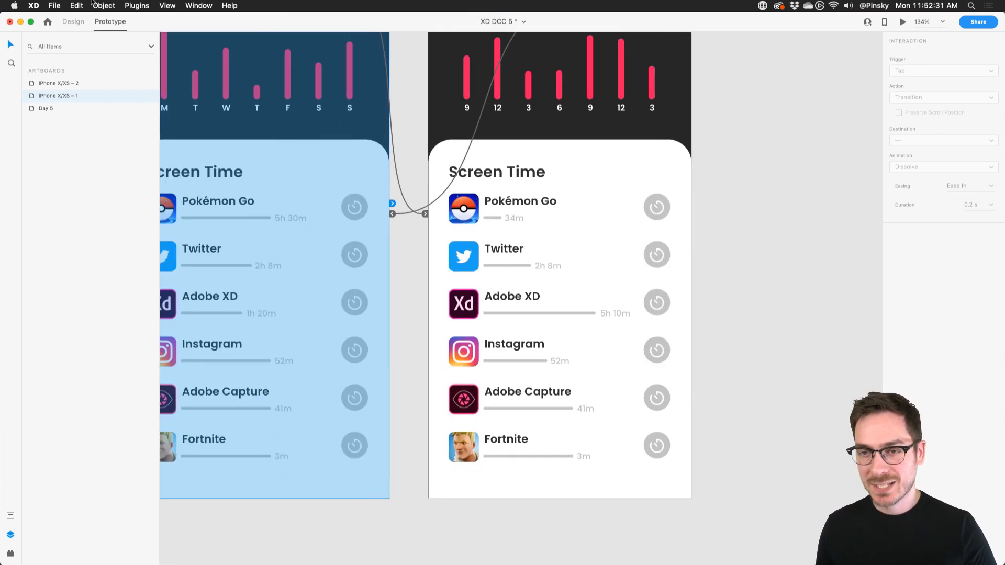
left_click(75, 23)
scroll(471, 236, "left", 4)
scroll(471, 236, "up", 1)
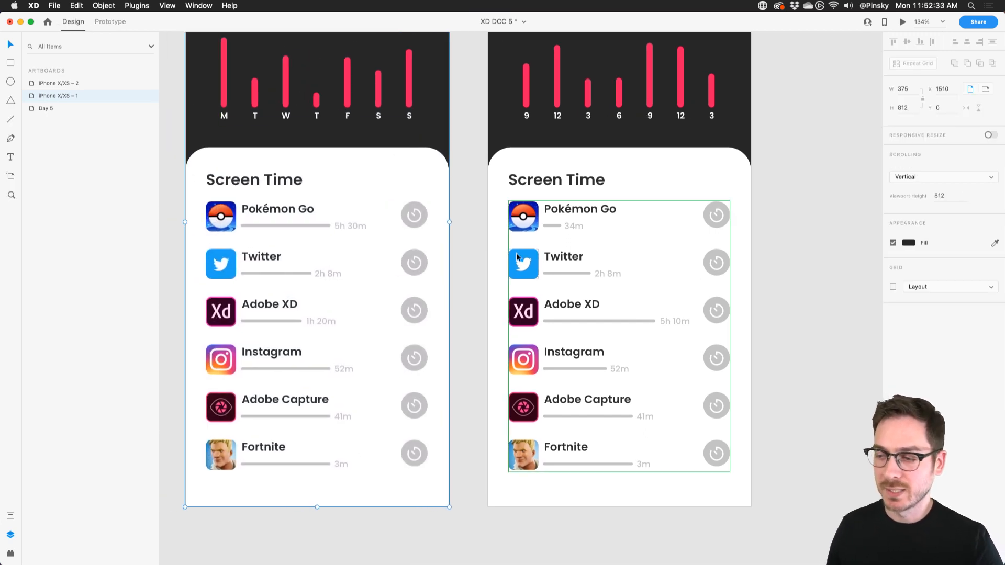
left_click(511, 254)
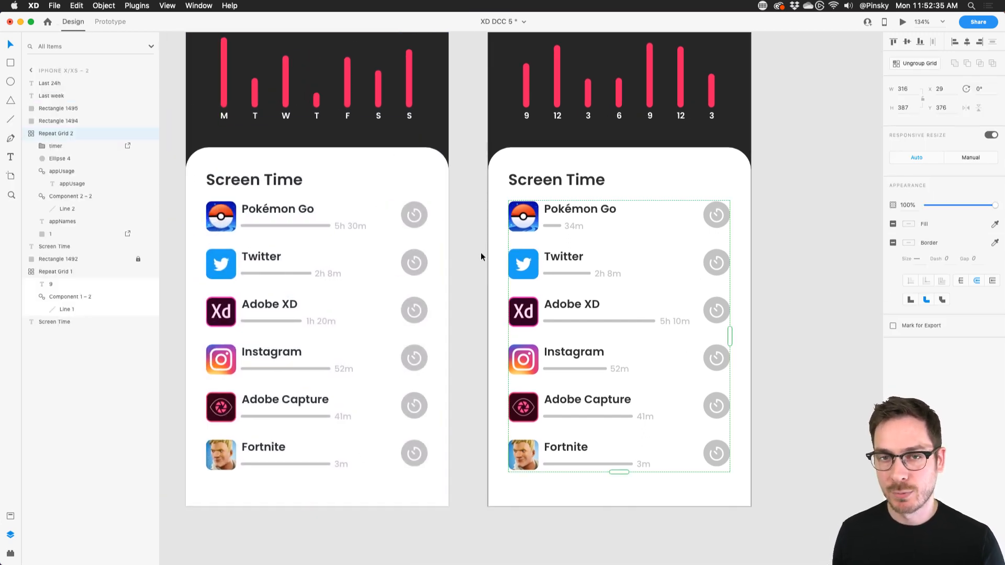
Step: Enter the app list's repeat grid on iPhone X/XS – 1 and select the grey timer circle in the Pokémon Go row
scroll(335, 242, "up", 5)
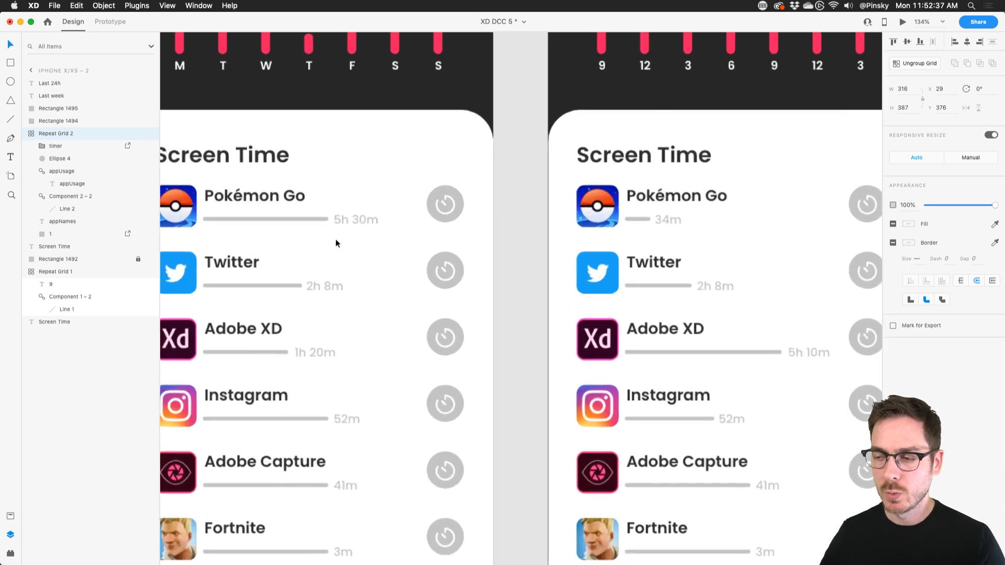
scroll(335, 243, "left", 3)
scroll(336, 242, "down", 1)
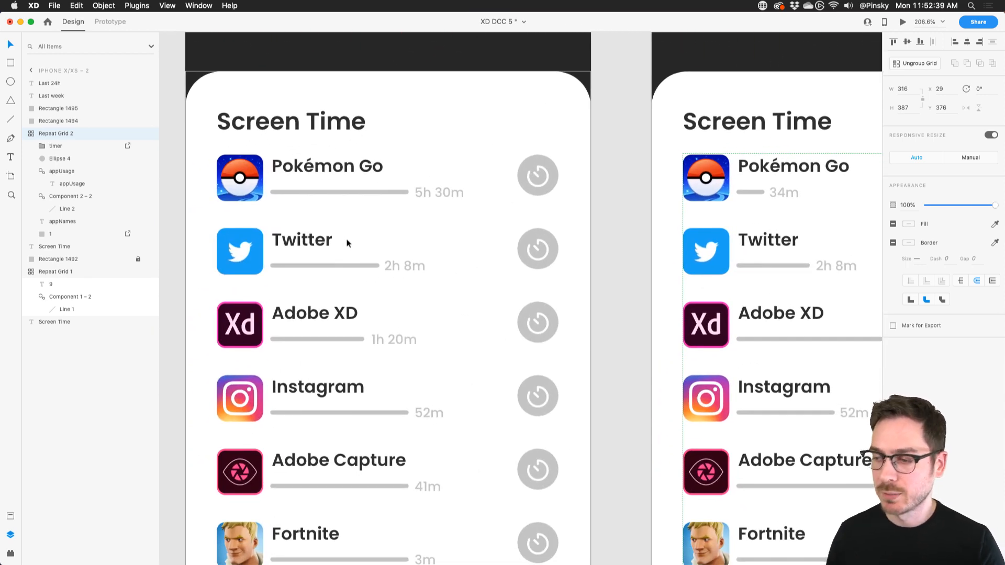
scroll(546, 242, "up", 8)
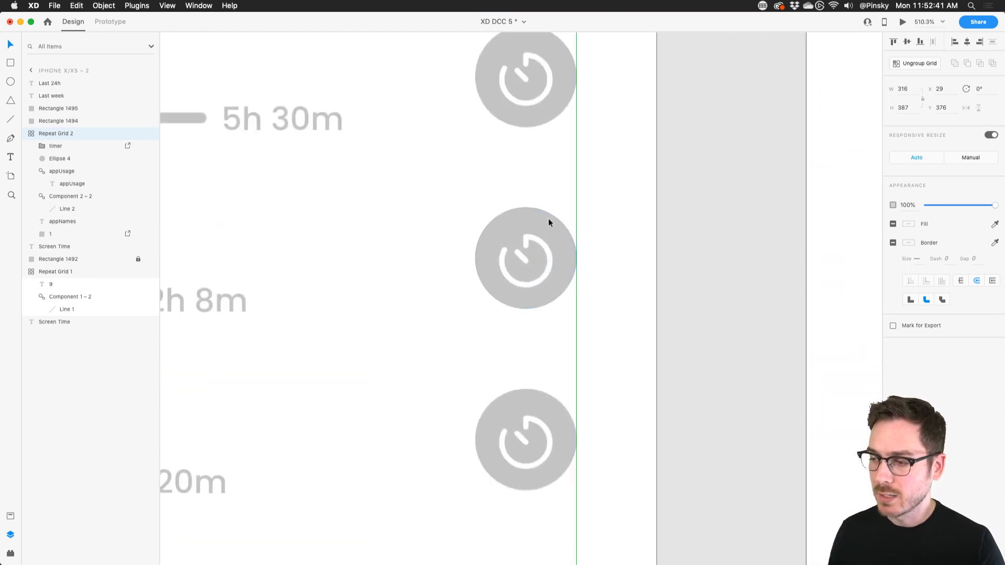
double_click(549, 220)
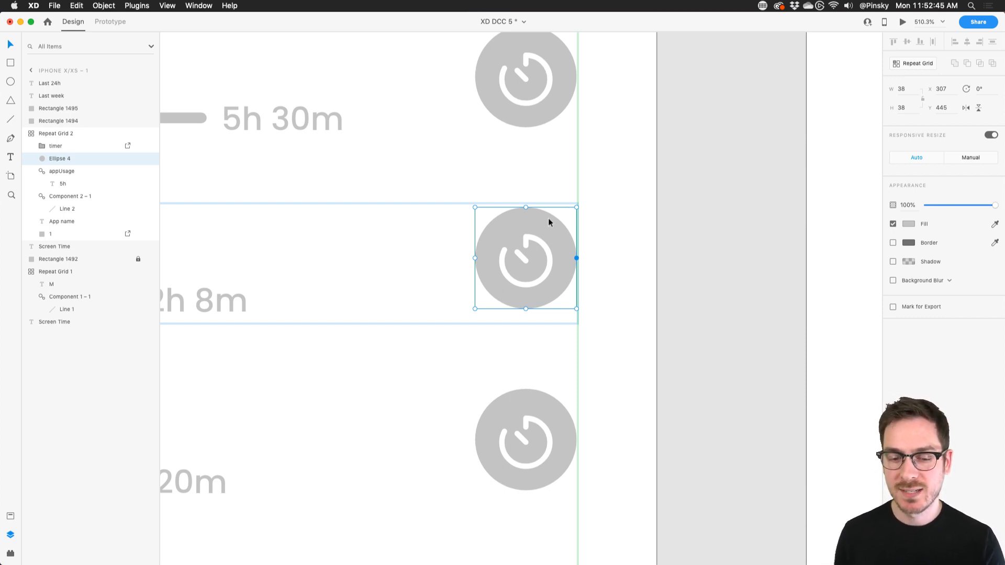
scroll(549, 217, "down", 7)
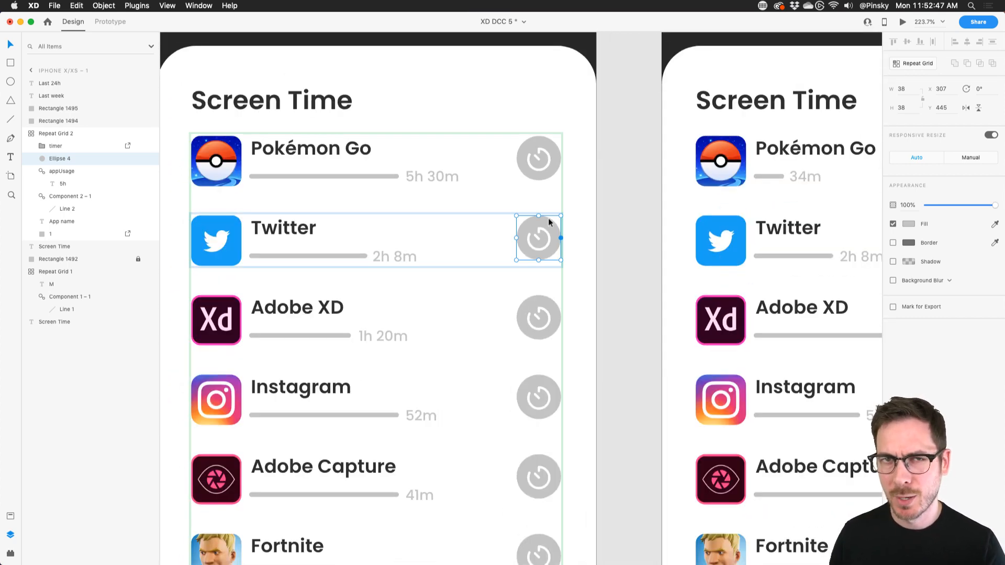
left_click(545, 141)
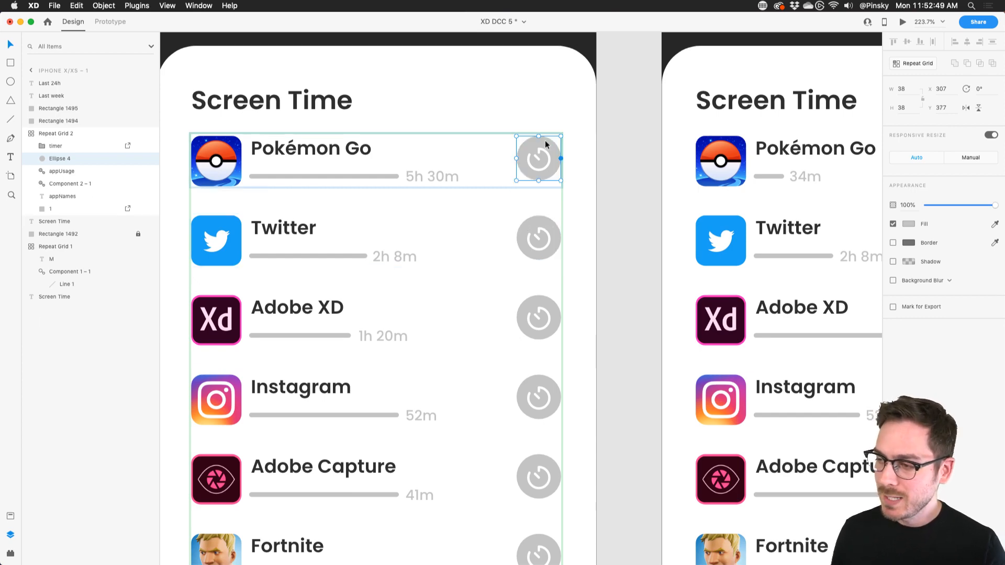
scroll(548, 140, "up", 4)
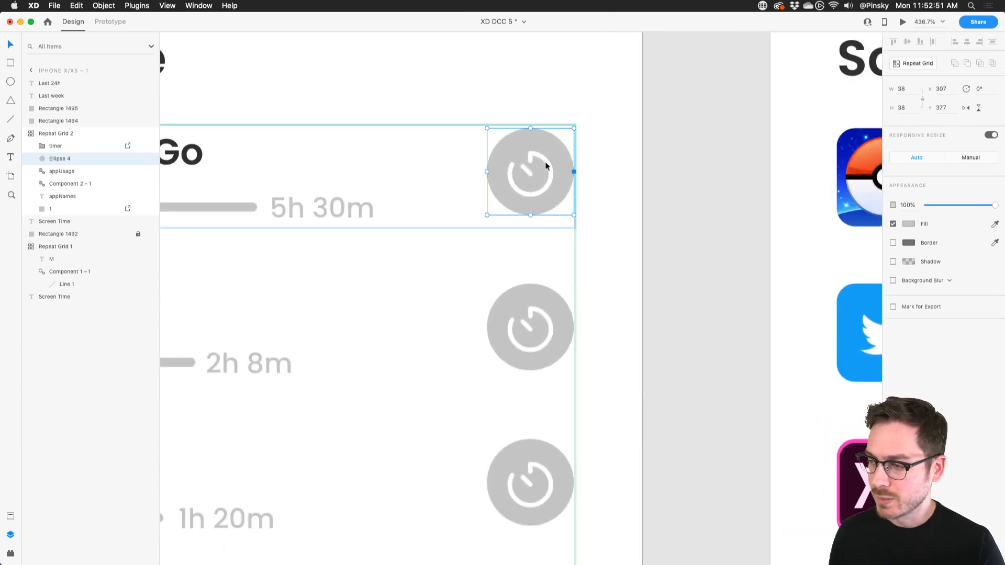
left_click(548, 165, "shift")
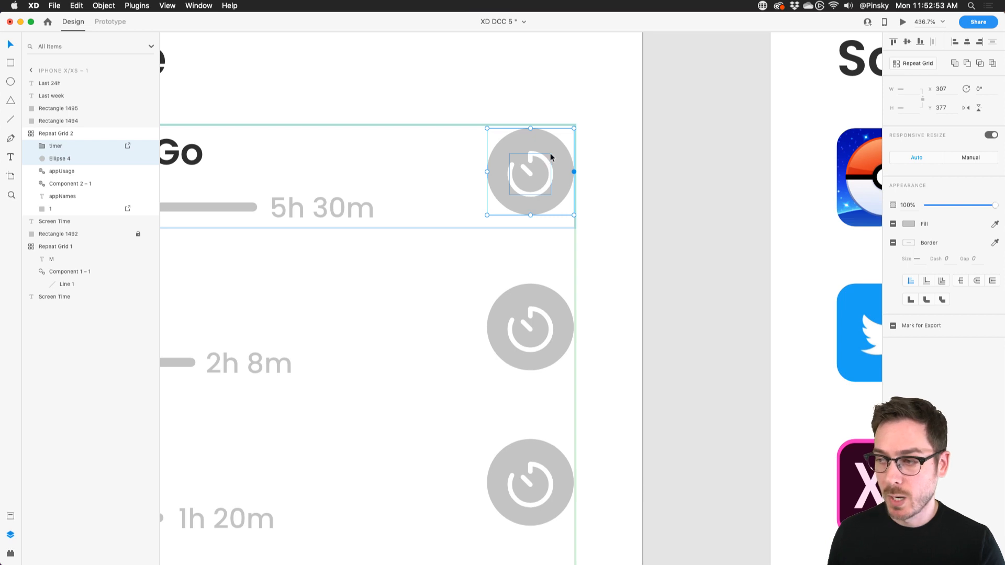
right_click(551, 153)
left_click(505, 158)
left_click(588, 152)
double_click(533, 149)
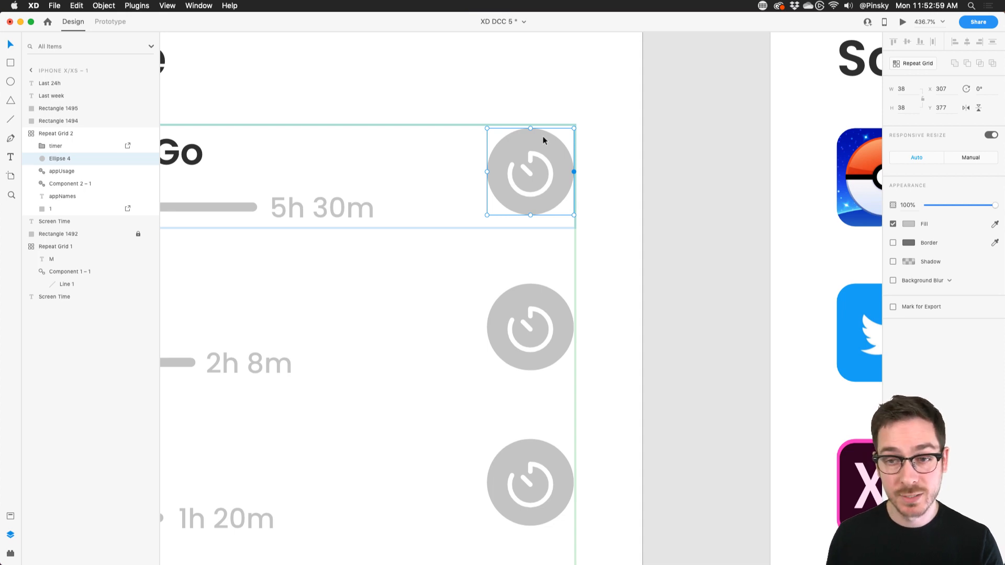
Step: Draw a square about 39 × 39 inside the repeat grid and place it over the Pokémon Go timer icon at about X 306
left_click(11, 63)
left_click_drag(449, 128, 538, 215)
left_click_drag(493, 164, 530, 161)
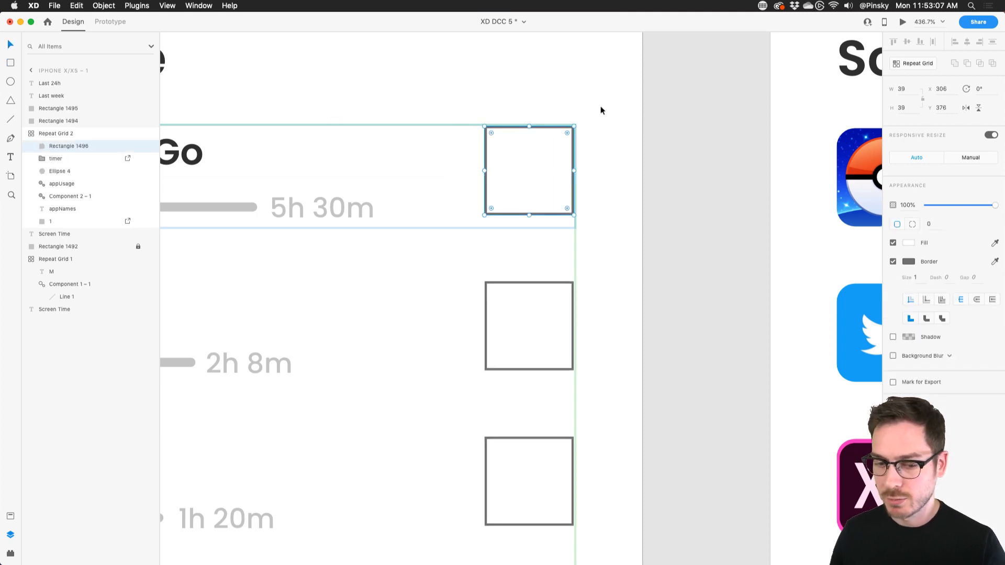
Step: Move the square beside the timer circle to about X 278 and fill it with the circle's grey using the eyedropper
left_click_drag(495, 182, 431, 182)
key("i")
left_click(559, 193)
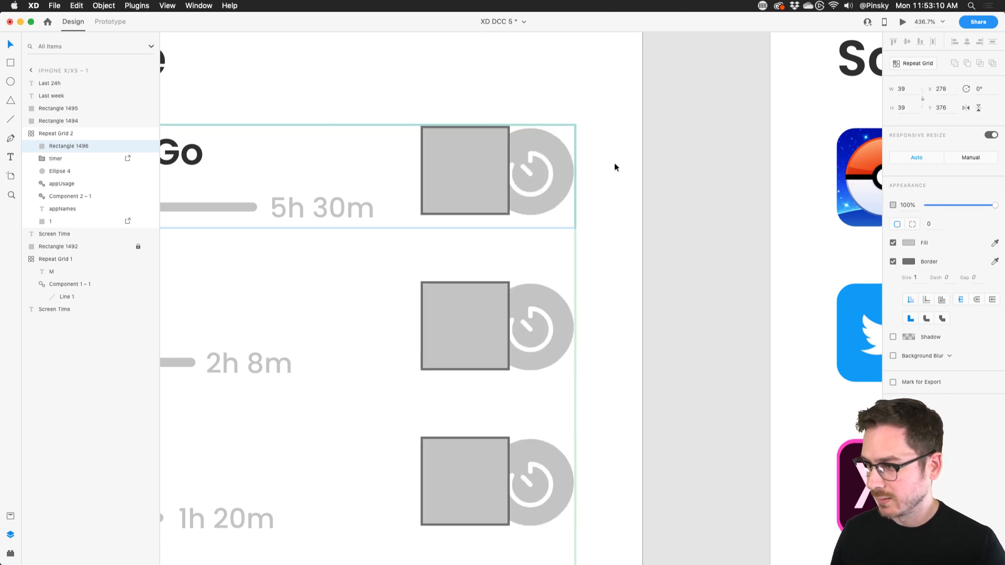
Step: Turn the grey square into a borderless circle with corner radius 20 and place it behind the Pokémon Go timer icon at X 306
left_click(894, 260)
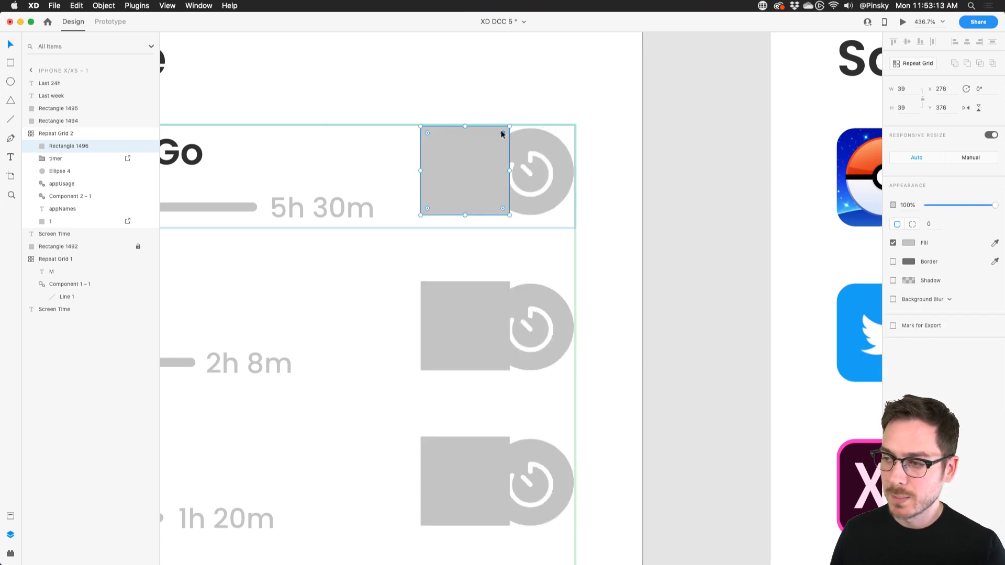
left_click_drag(502, 133, 514, 178)
key("super+bracketleft")
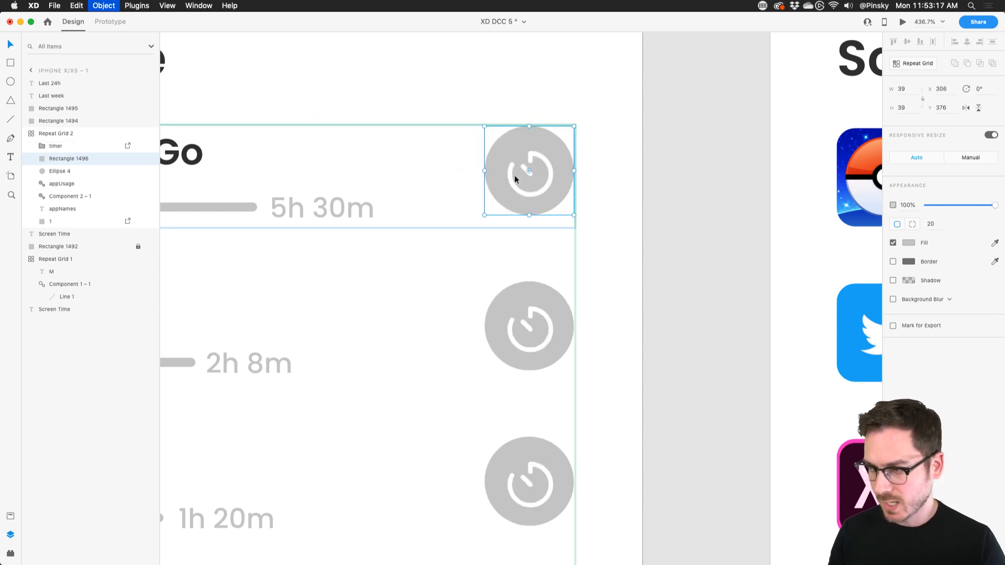
Step: Delete the original grey ellipse behind the Pokémon Go timer and make a component from the timer icon and rounded square
left_click(61, 171)
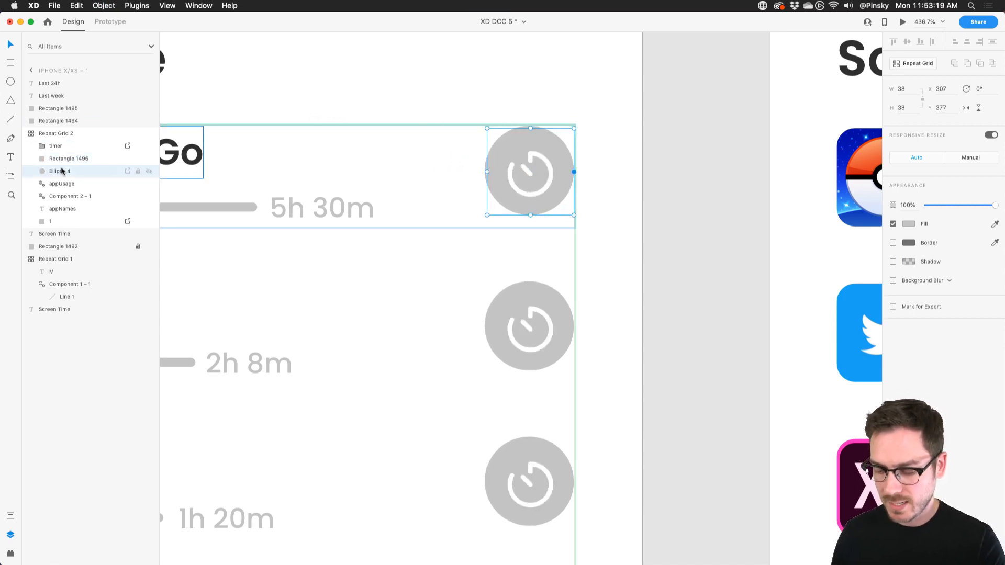
key("Delete")
left_click(557, 155)
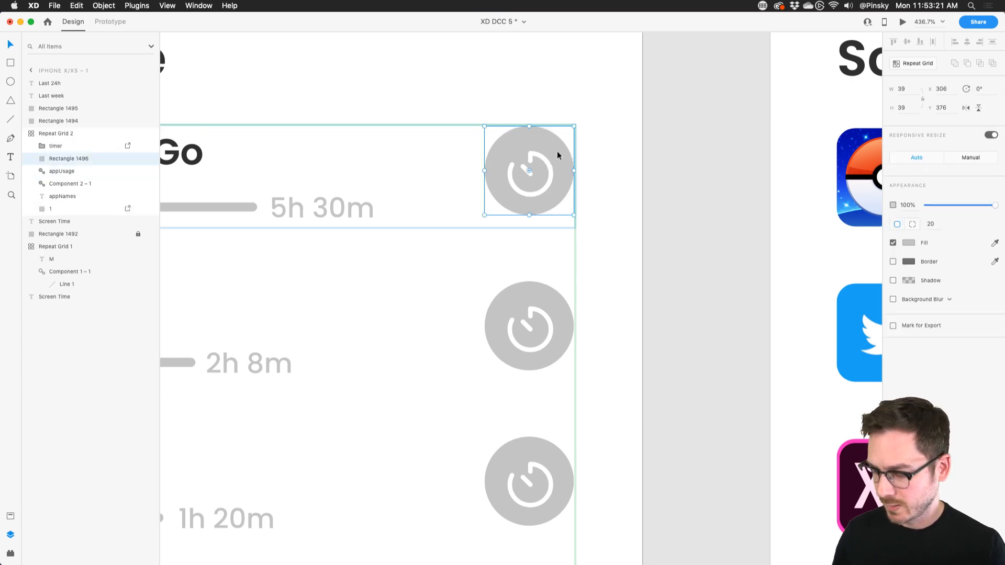
left_click(544, 166, "shift")
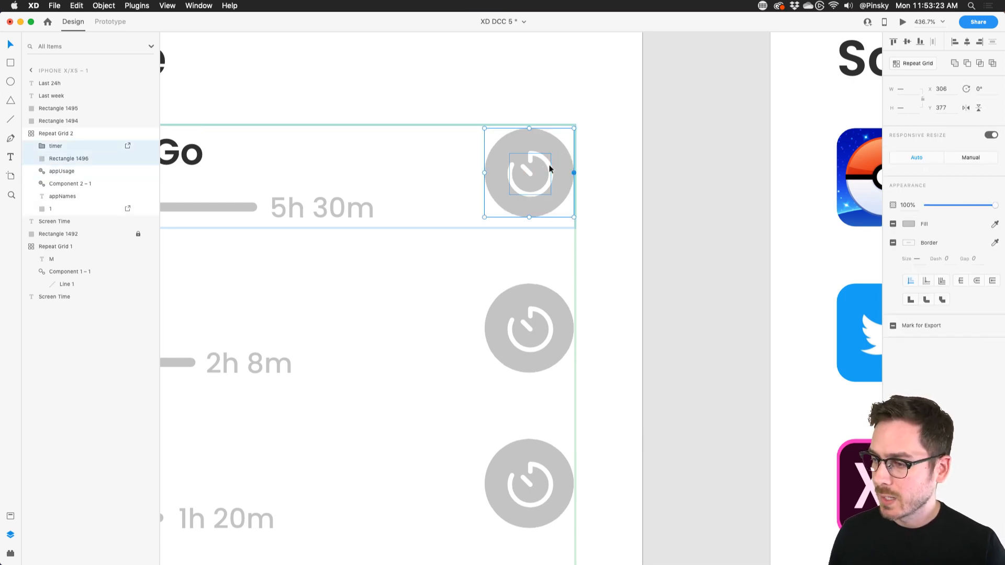
right_click(550, 169)
left_click(586, 269)
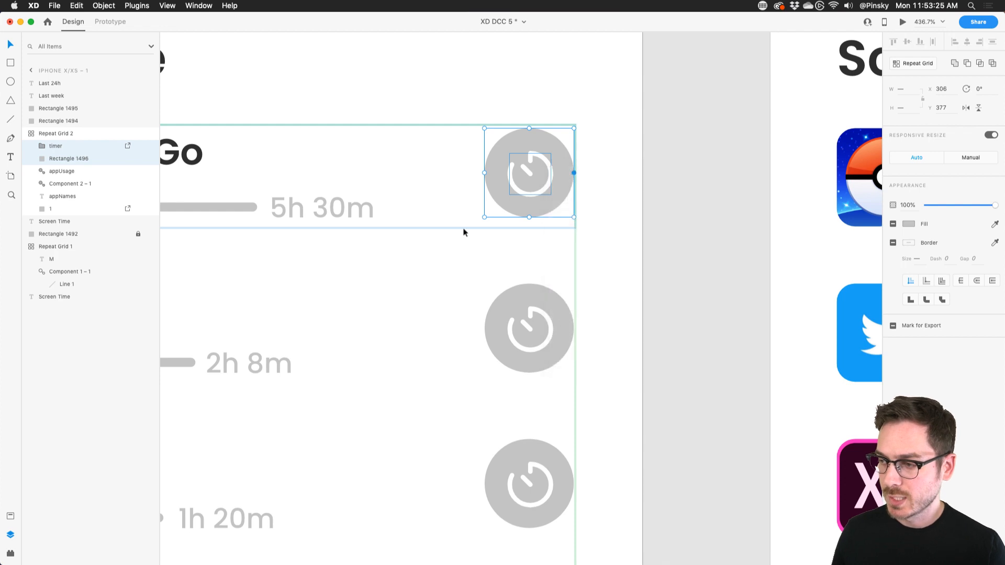
Step: Inside the Twitter row's timer component, stretch the grey circle into a pill about 268 × 43 from X 77, covering the app name and usage bar
scroll(458, 224, "down", 4)
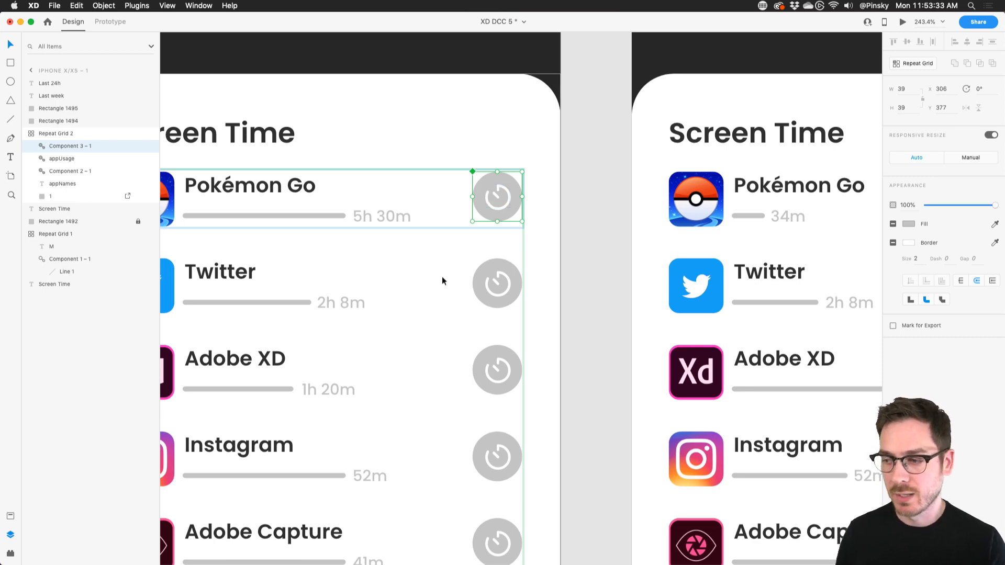
scroll(444, 275, "down", 3)
scroll(555, 259, "up", 6)
double_click(595, 220)
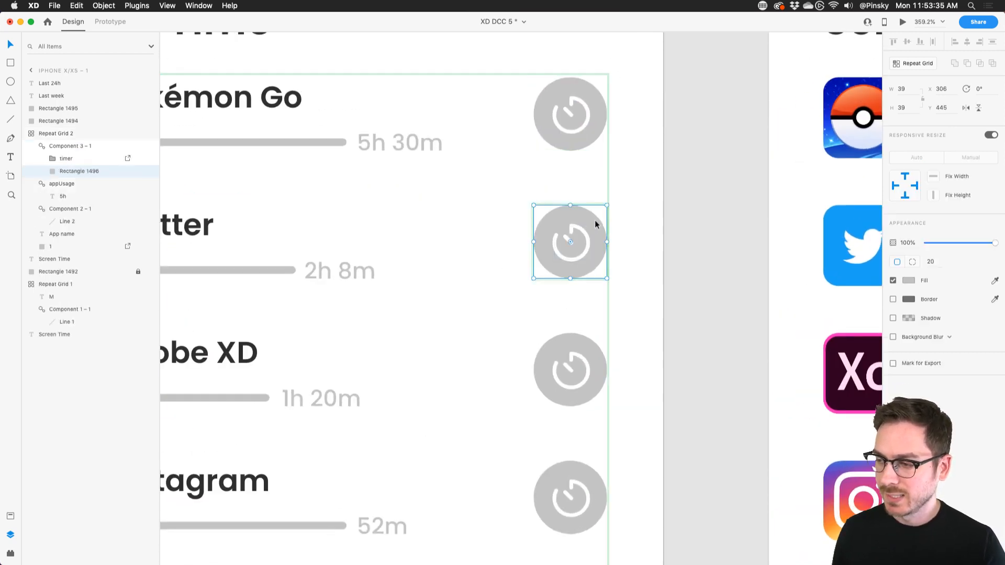
scroll(597, 221, "up", 3)
scroll(599, 221, "down", 1)
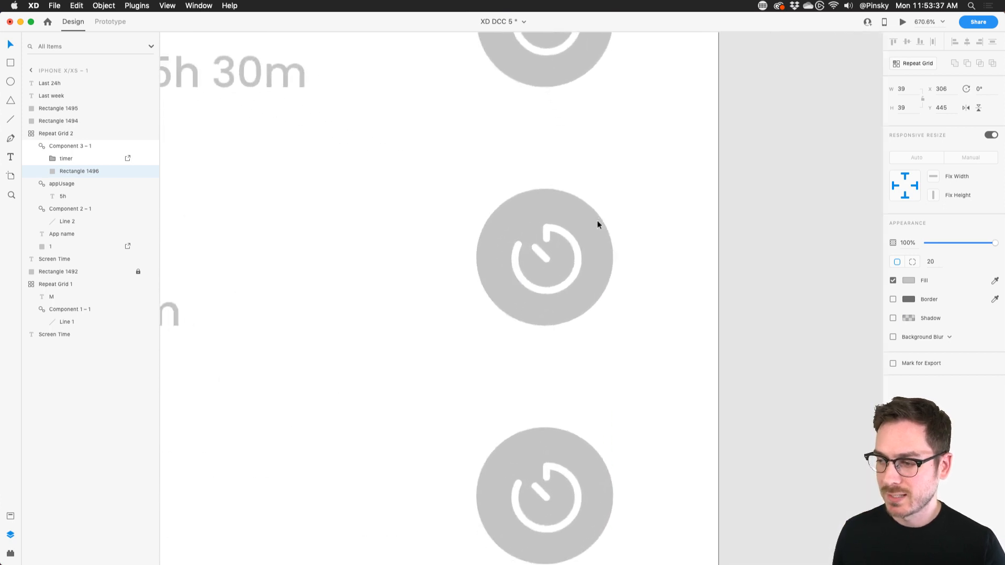
scroll(521, 231, "right", 5)
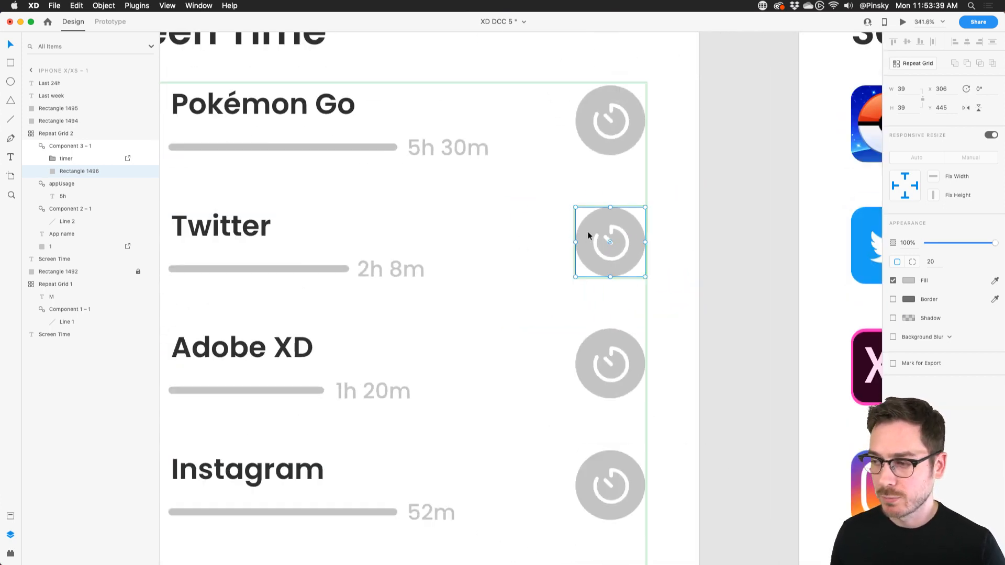
left_click_drag(576, 242, 300, 252)
left_click_drag(544, 219, 540, 215)
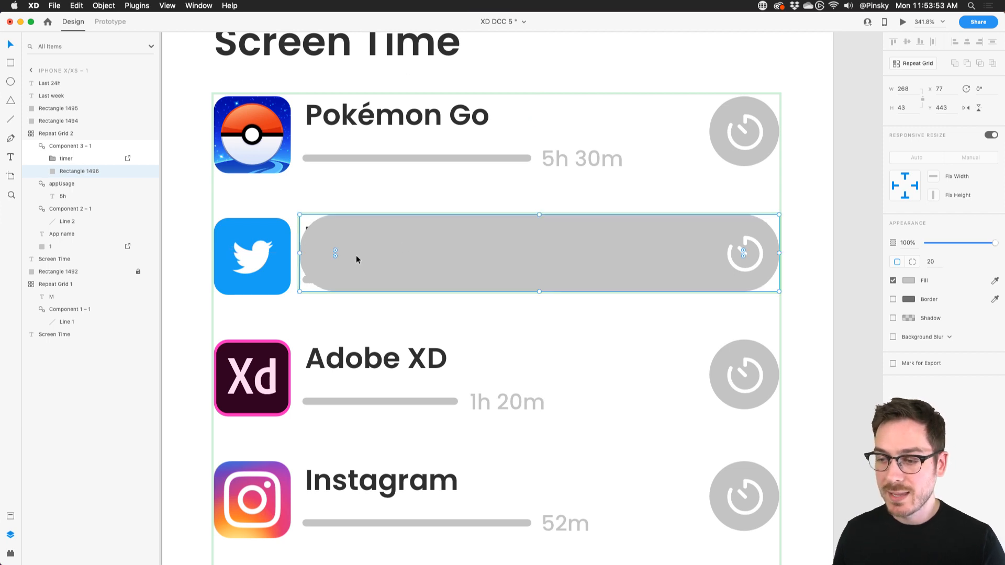
mouse_move(299, 255)
left_mouse_down()
mouse_move(195, 254)
mouse_move(300, 247)
left_mouse_up()
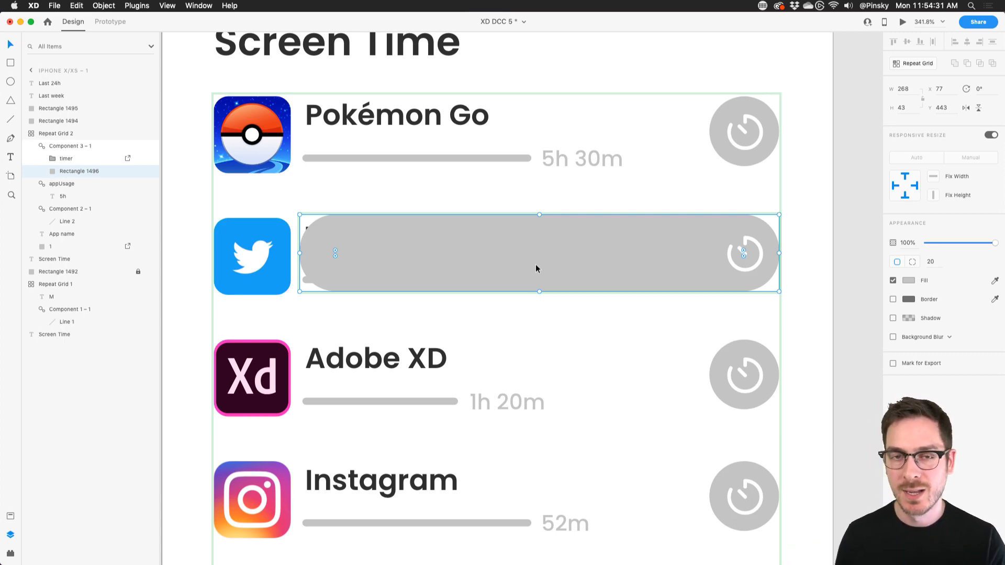
scroll(393, 211, "down", 5)
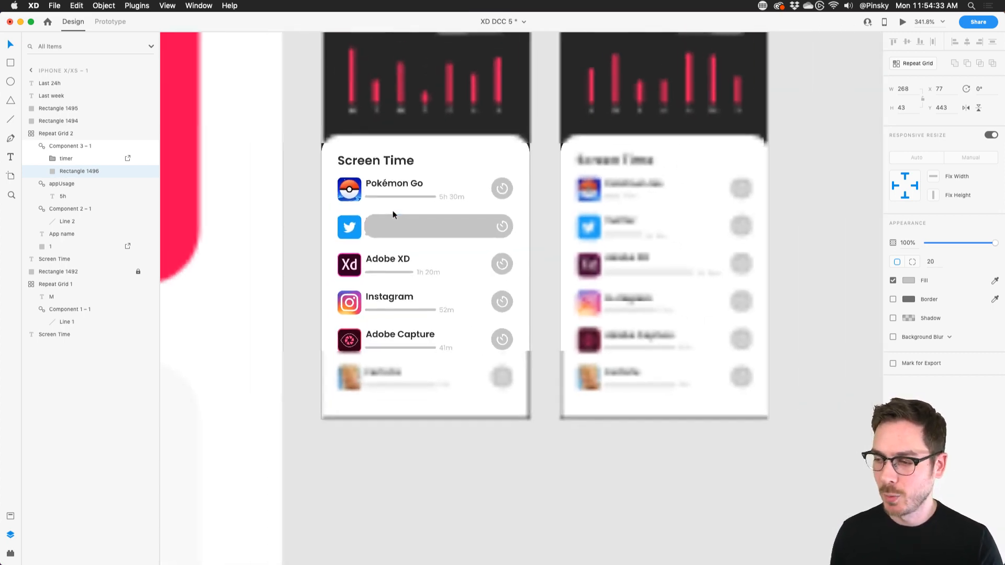